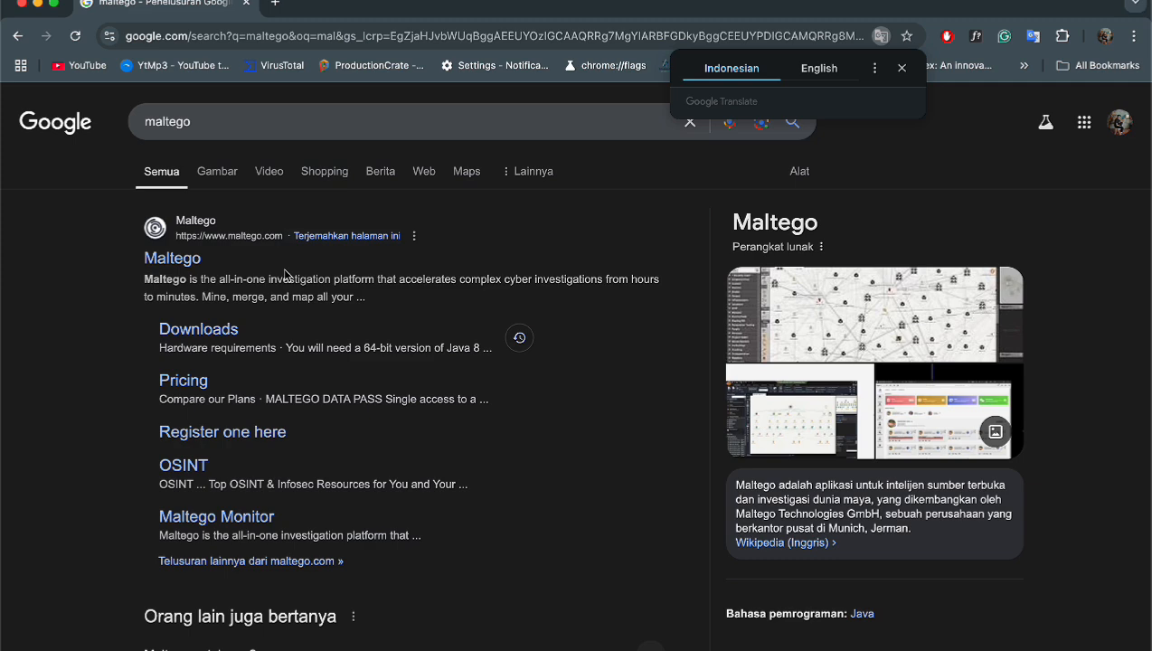
# - Open the maltego.com homepage from the search results and scroll through its product overview
pyautogui.click(174, 259)
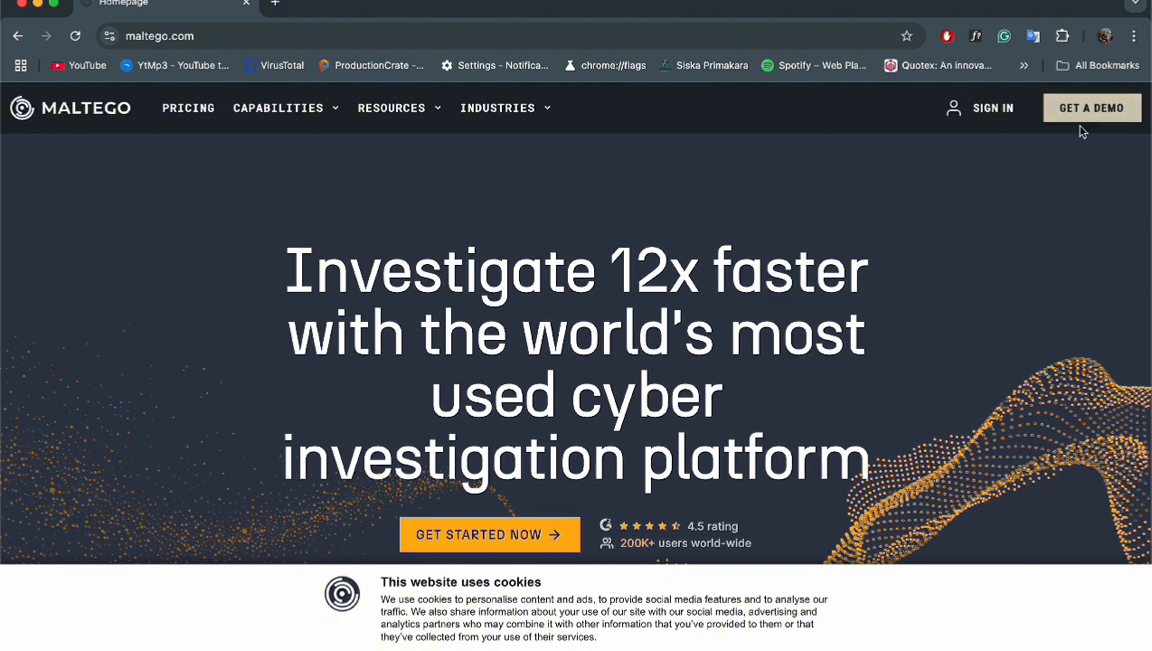
pyautogui.scroll(-2, 639, 460)
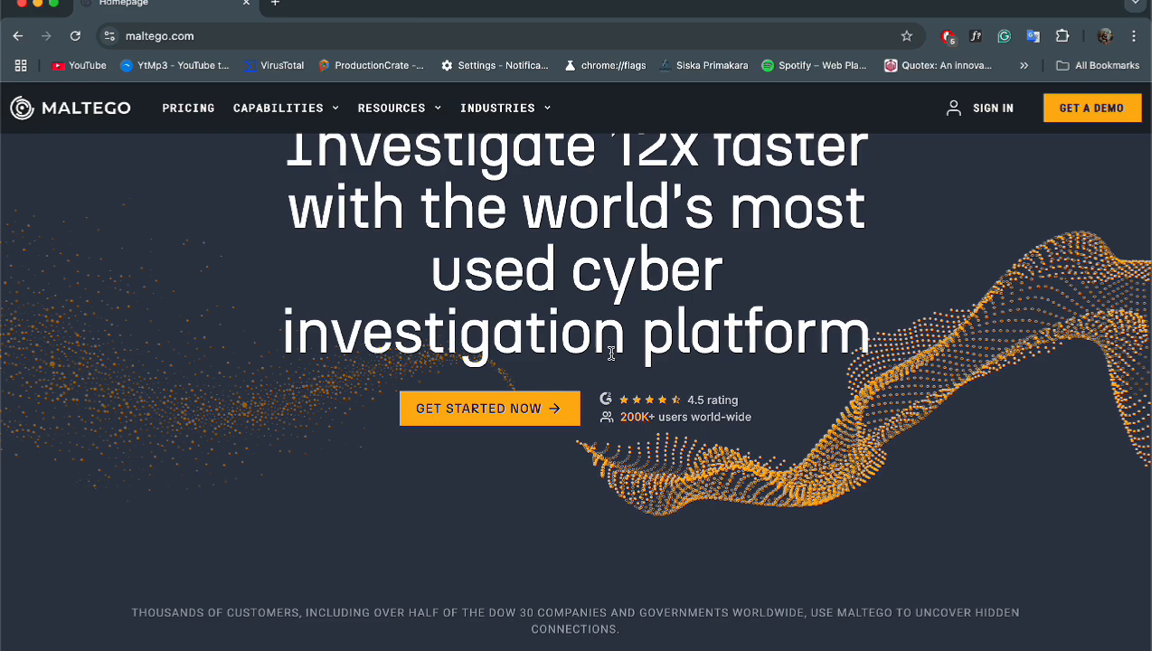
pyautogui.scroll(-6, 611, 353)
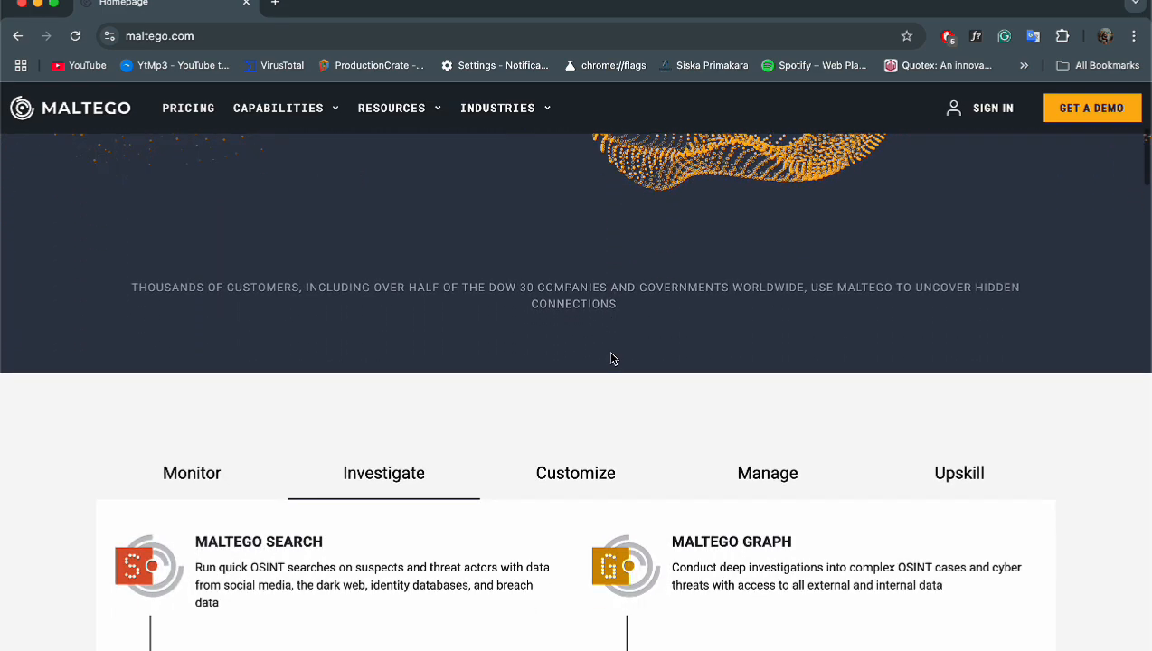
pyautogui.scroll(7, 611, 358)
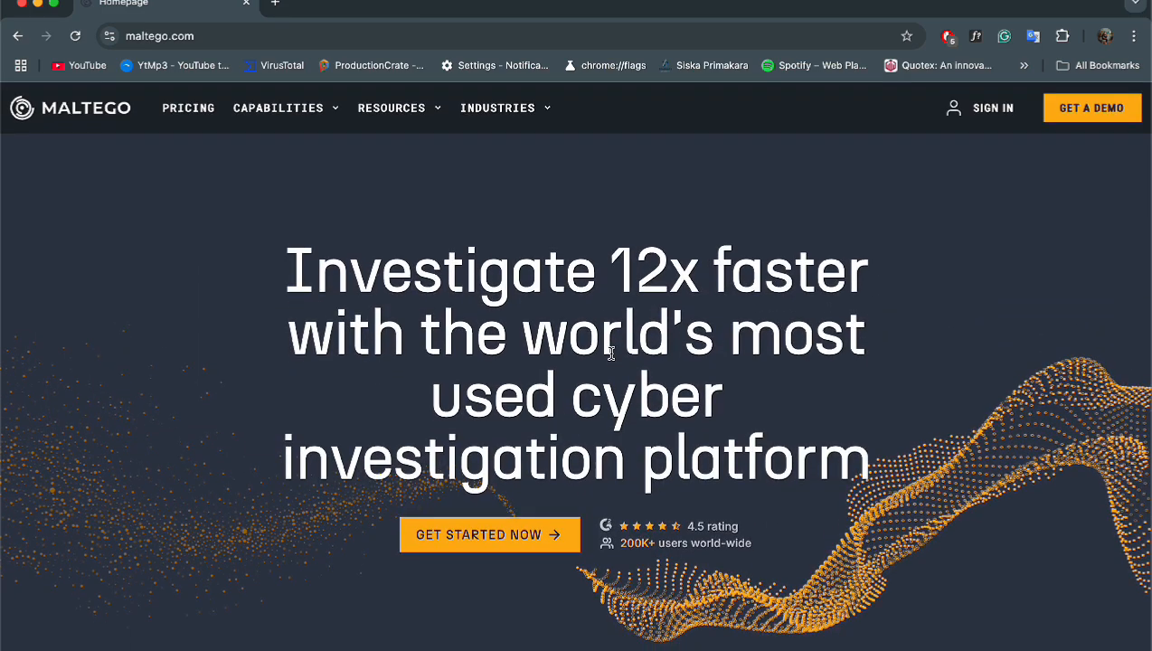
pyautogui.moveTo(397, 100)
pyautogui.moveTo(323, 121)
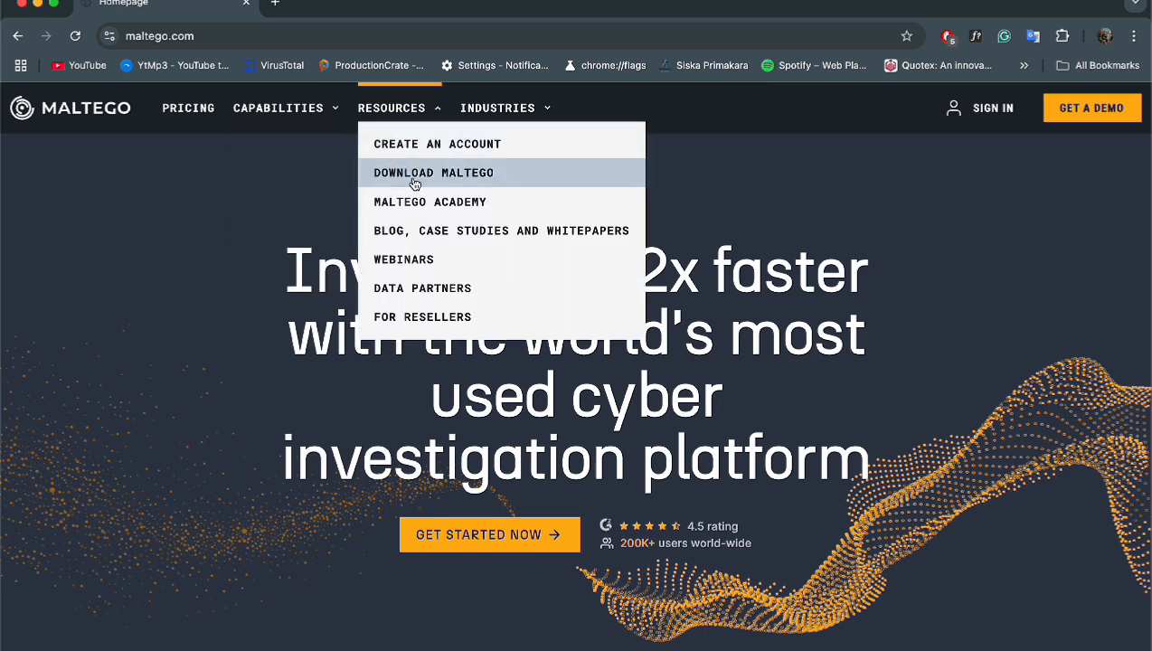
# - Go to the Download Maltego page and pick Windows with the .exe + Java (x64) package
pyautogui.click(477, 180)
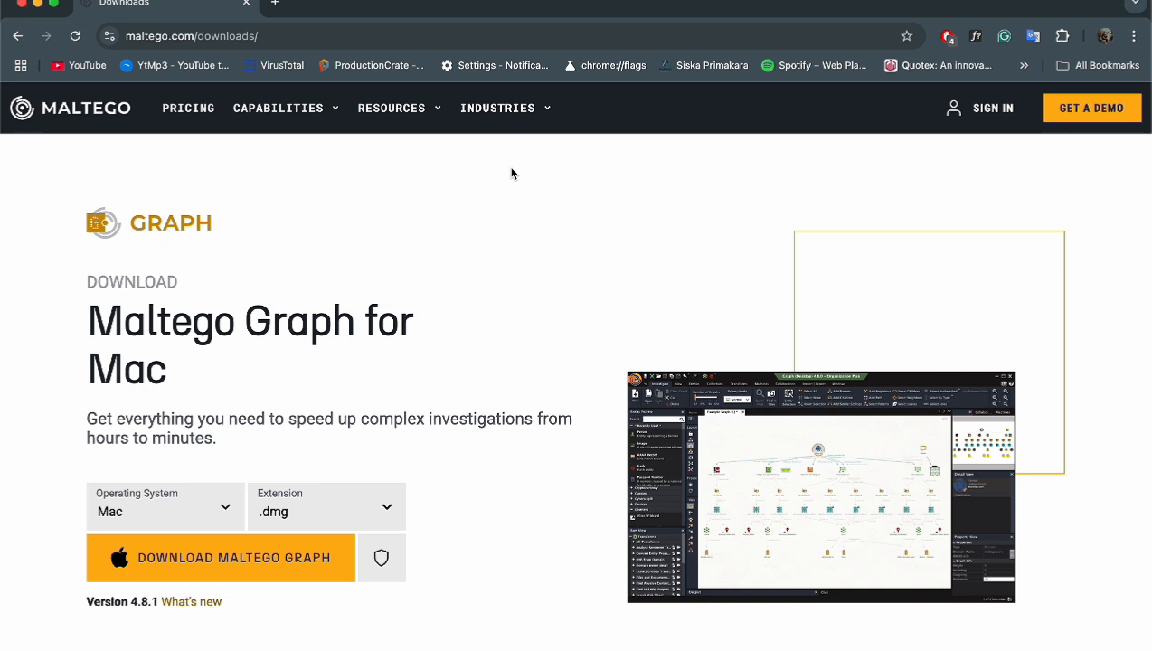
pyautogui.scroll(-3, 510, 173)
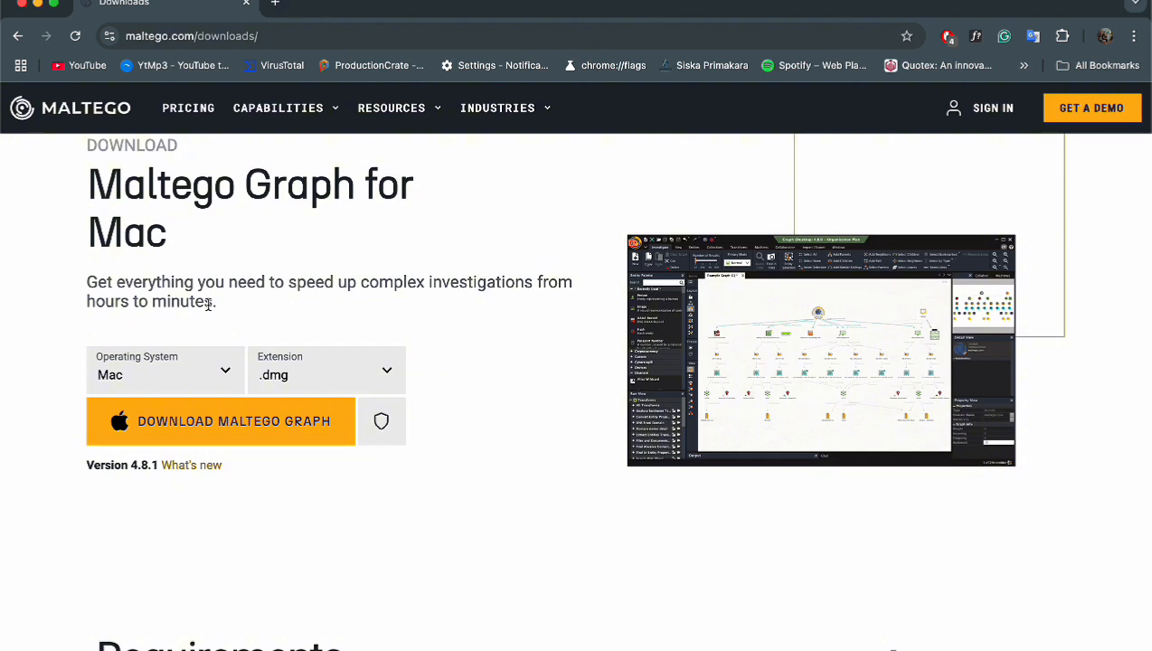
pyautogui.click(191, 379)
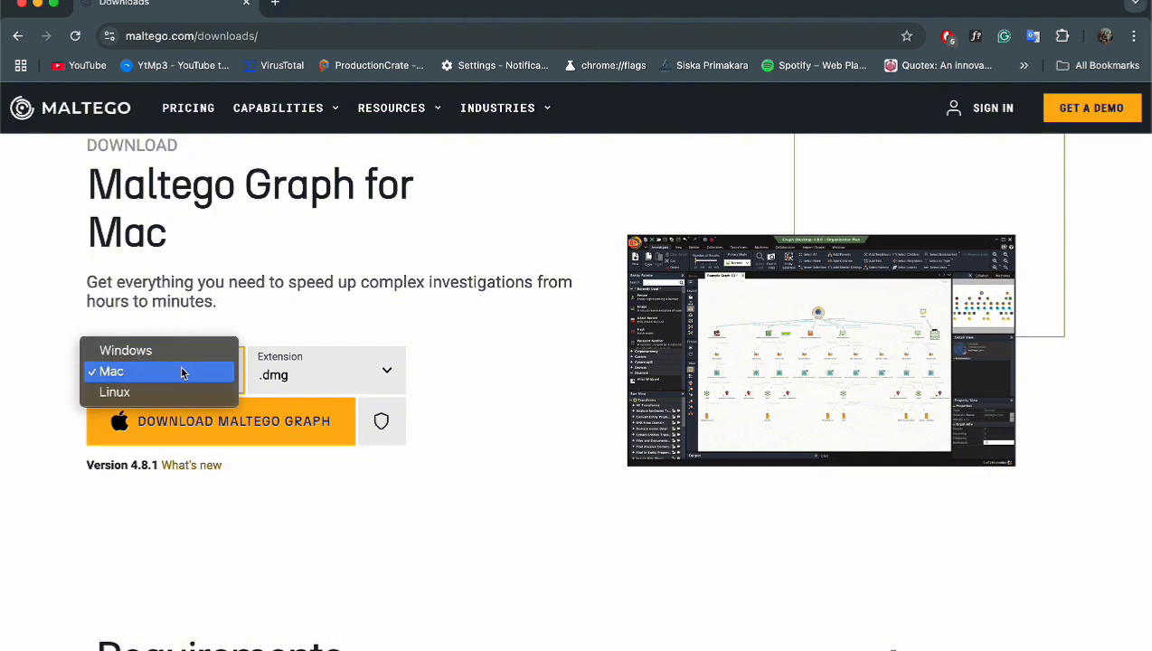
pyautogui.click(197, 351)
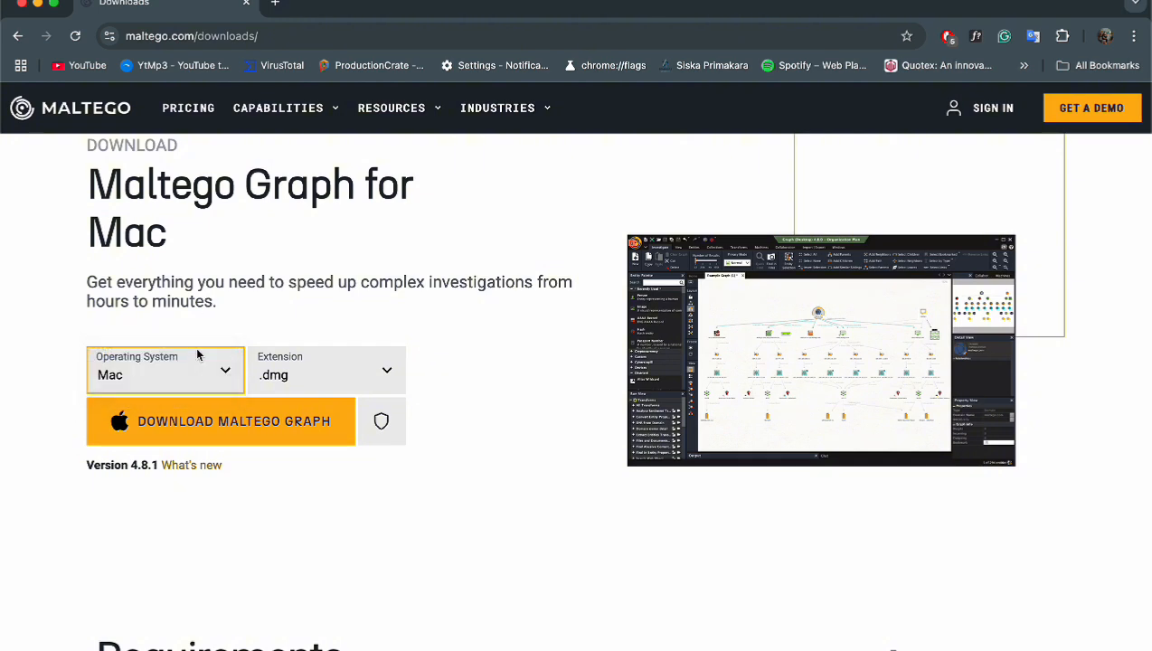
pyautogui.click(296, 368)
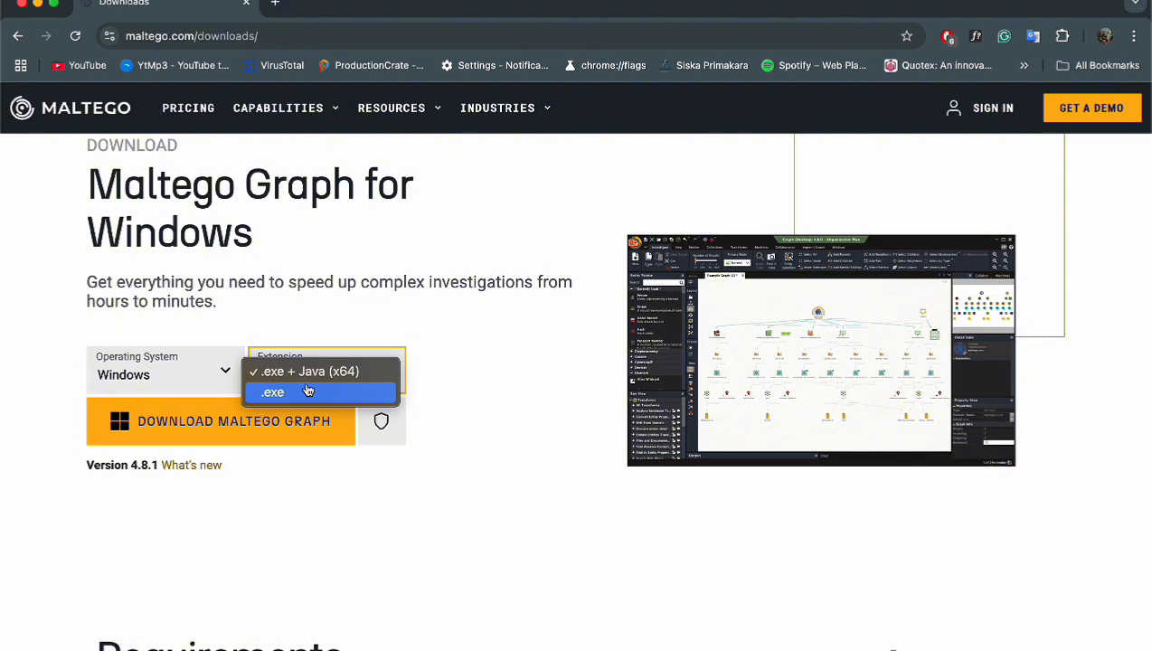
pyautogui.click(309, 372)
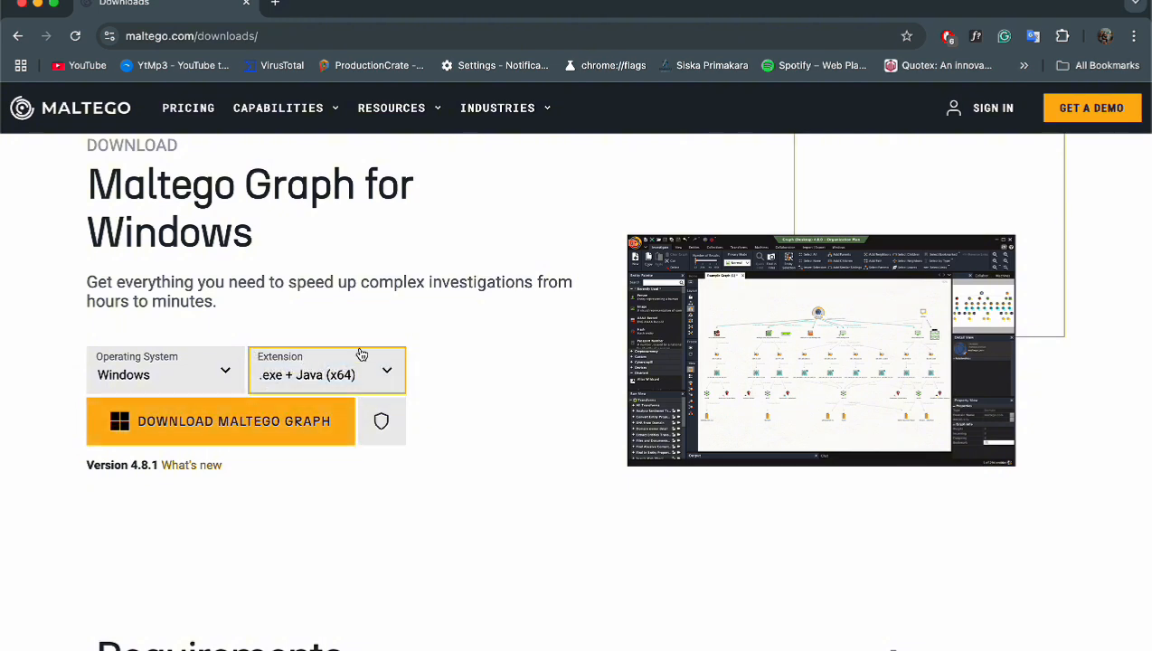
# - Switch the download's operating system to Mac with the .dmg package
pyautogui.click(213, 378)
pyautogui.click(117, 390)
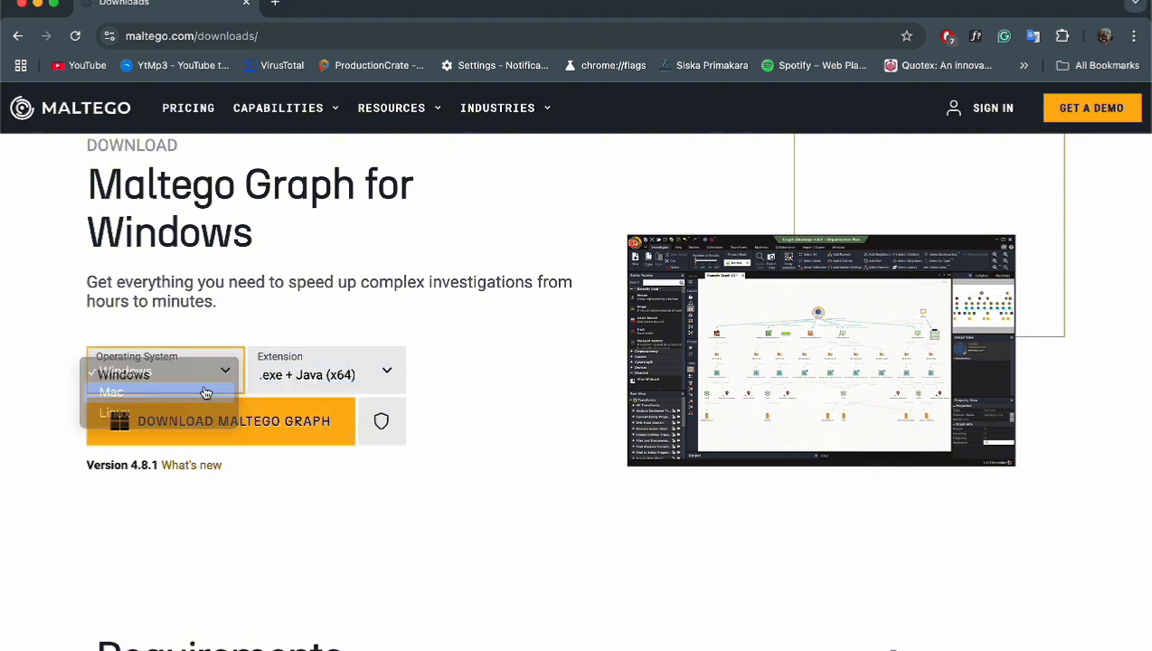
pyautogui.click(342, 375)
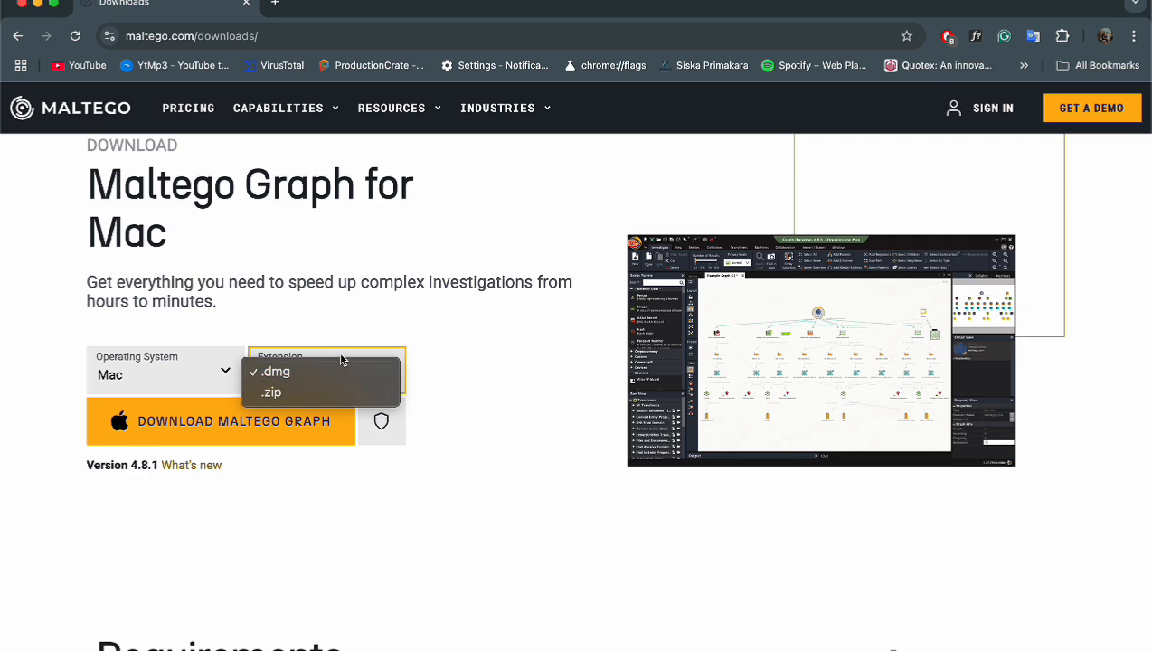
pyautogui.click(230, 384)
# - Switch the operating system to Linux and keep the .deb package
pyautogui.click(231, 383)
pyautogui.click(217, 391)
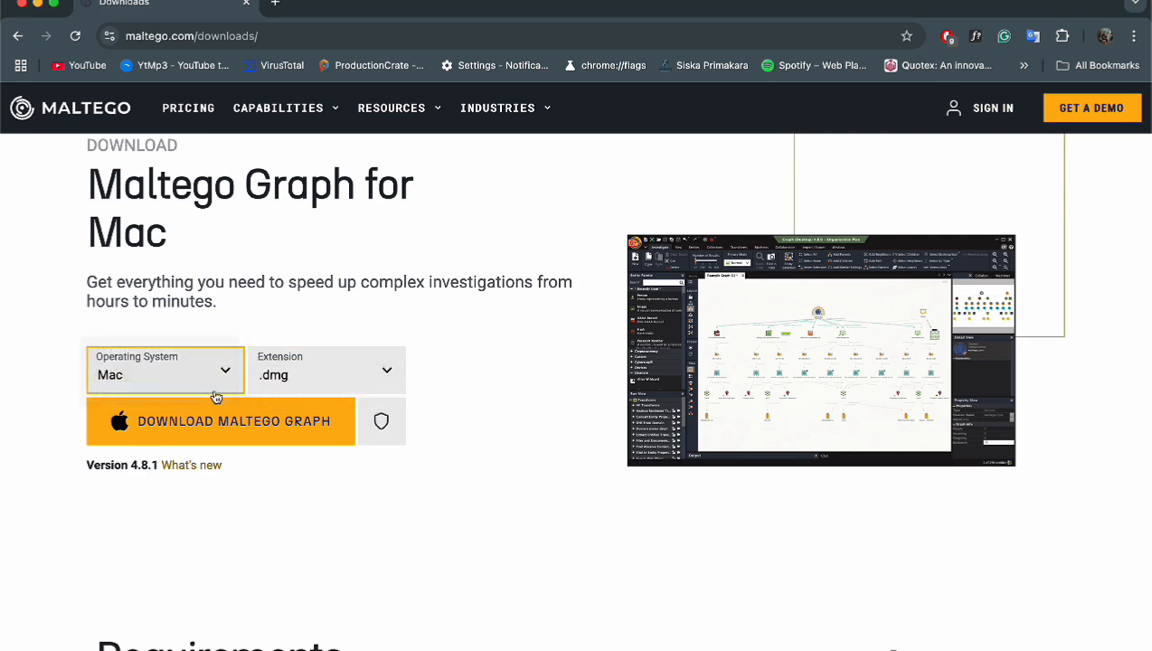
pyautogui.click(309, 376)
pyautogui.click(327, 311)
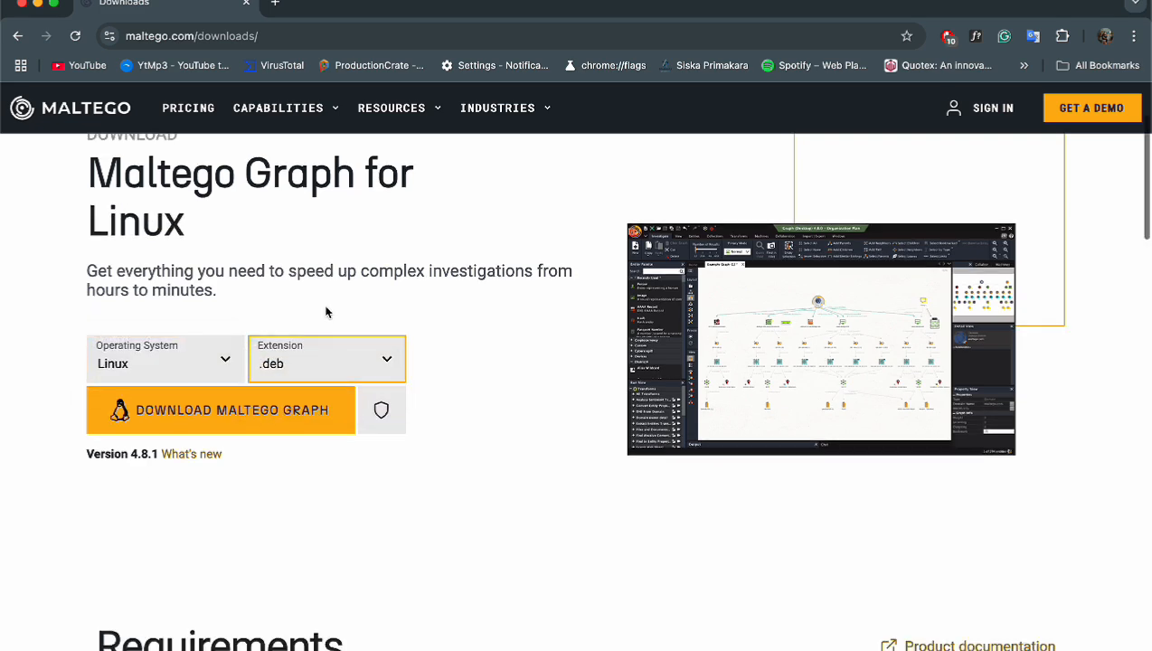
pyautogui.scroll(-5, 326, 311)
pyautogui.scroll(6, 327, 311)
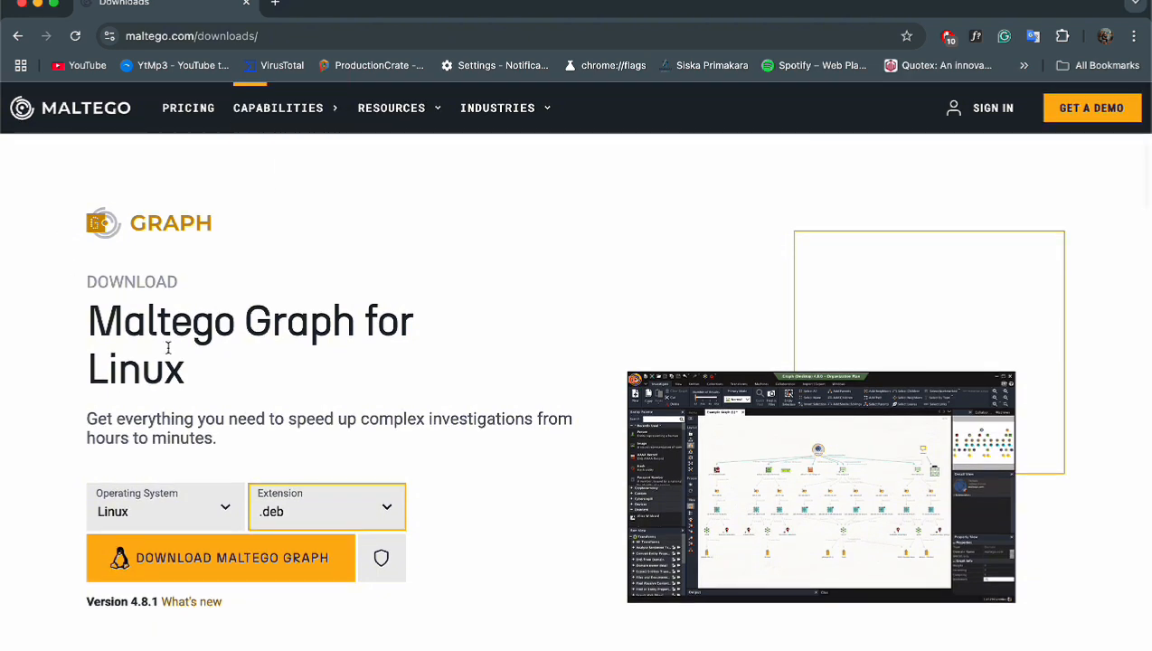
pyautogui.click(284, 34)
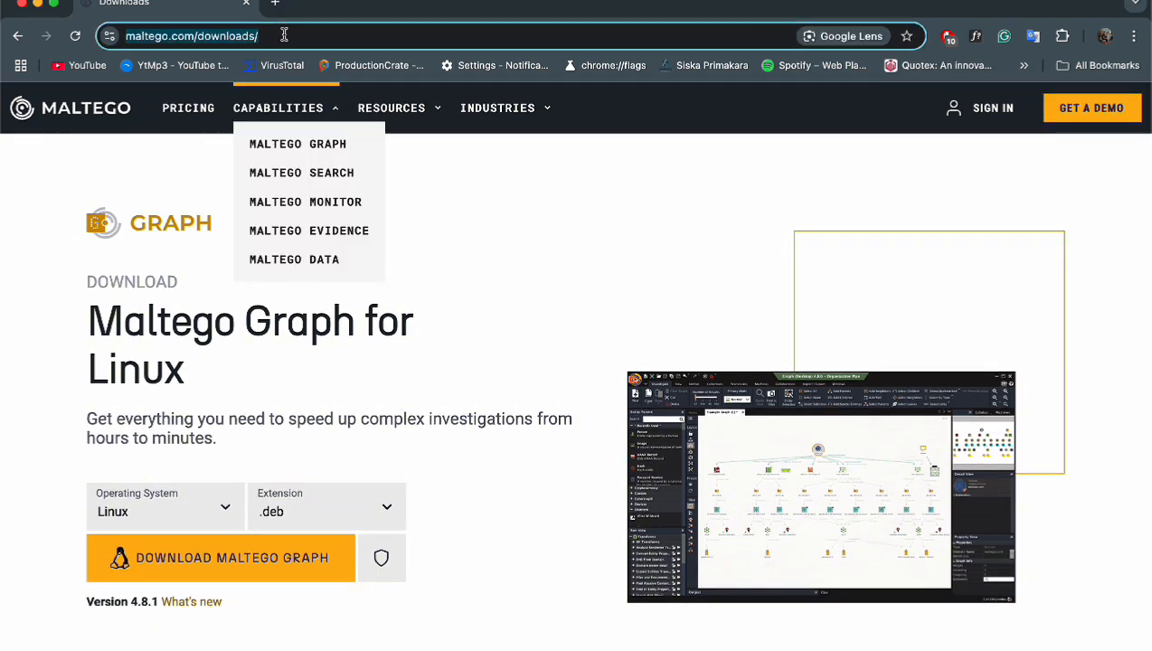
# - Go to the Maltego sign-in page and proceed to the login form
pyautogui.click(981, 107)
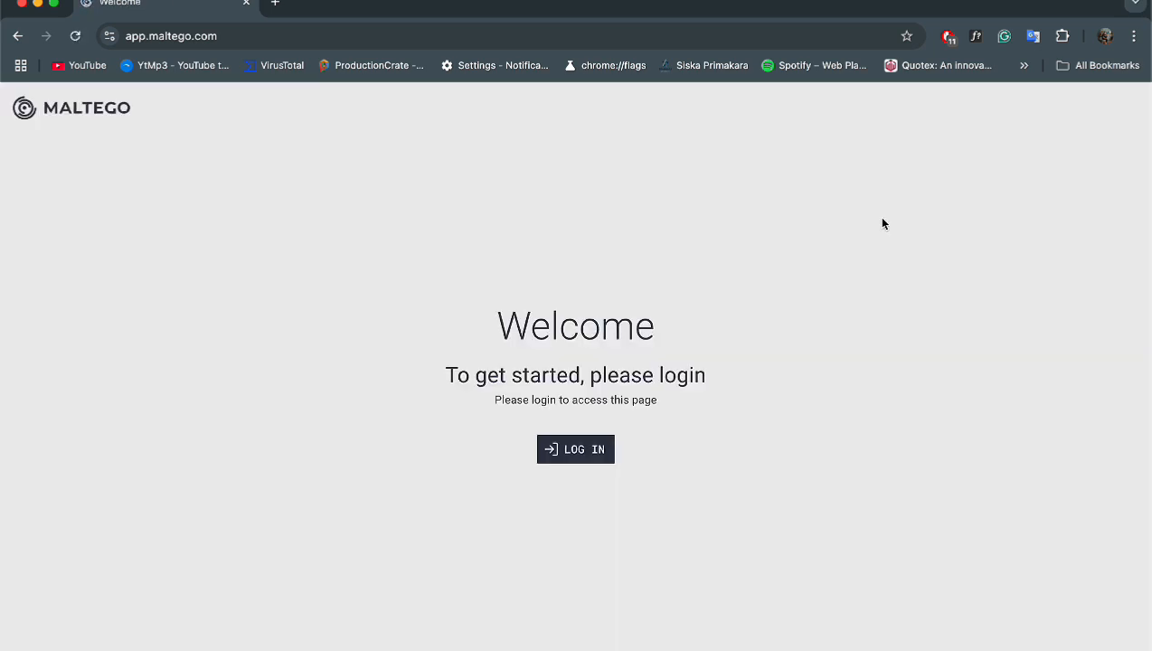
pyautogui.click(583, 449)
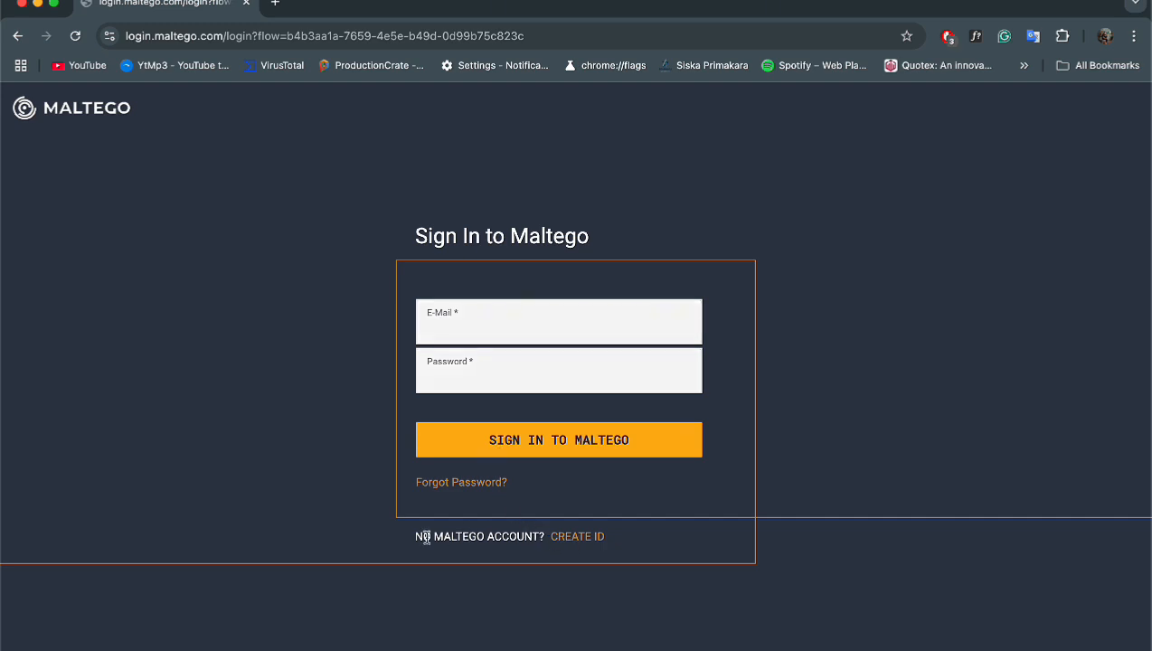
pyautogui.moveTo(421, 538); pyautogui.dragTo(616, 533)
pyautogui.click(617, 534)
# - Open the Create Maltego ID form and visit its e-mail, first name and last name fields
pyautogui.click(591, 540)
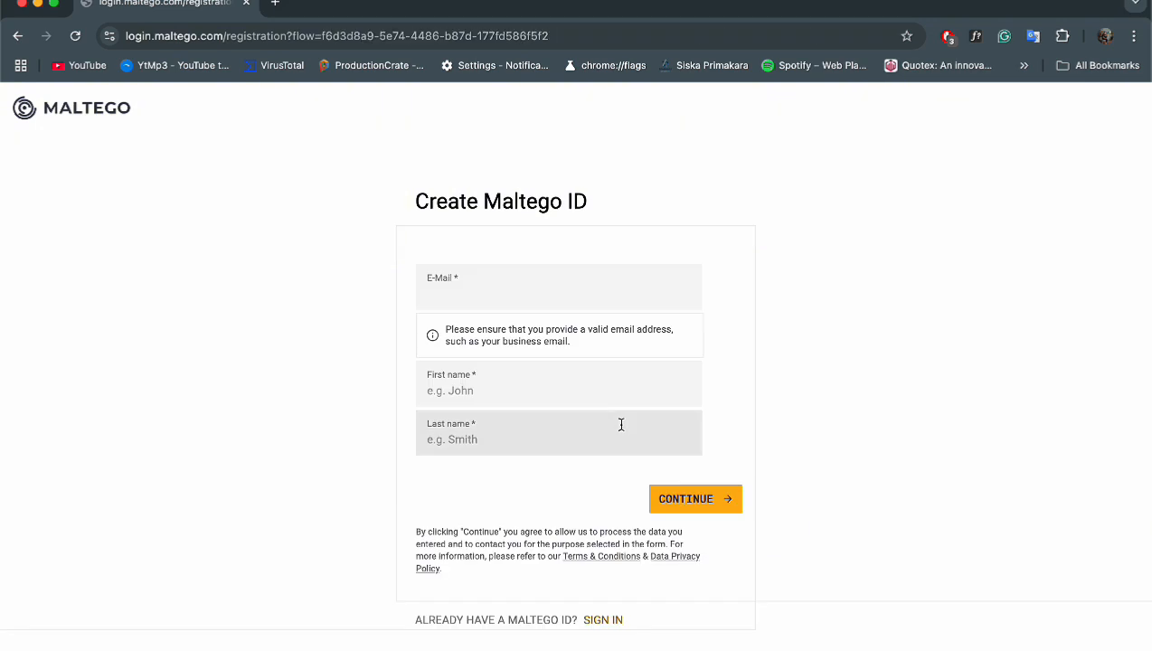
pyautogui.click(569, 288)
pyautogui.click(566, 389)
pyautogui.click(569, 448)
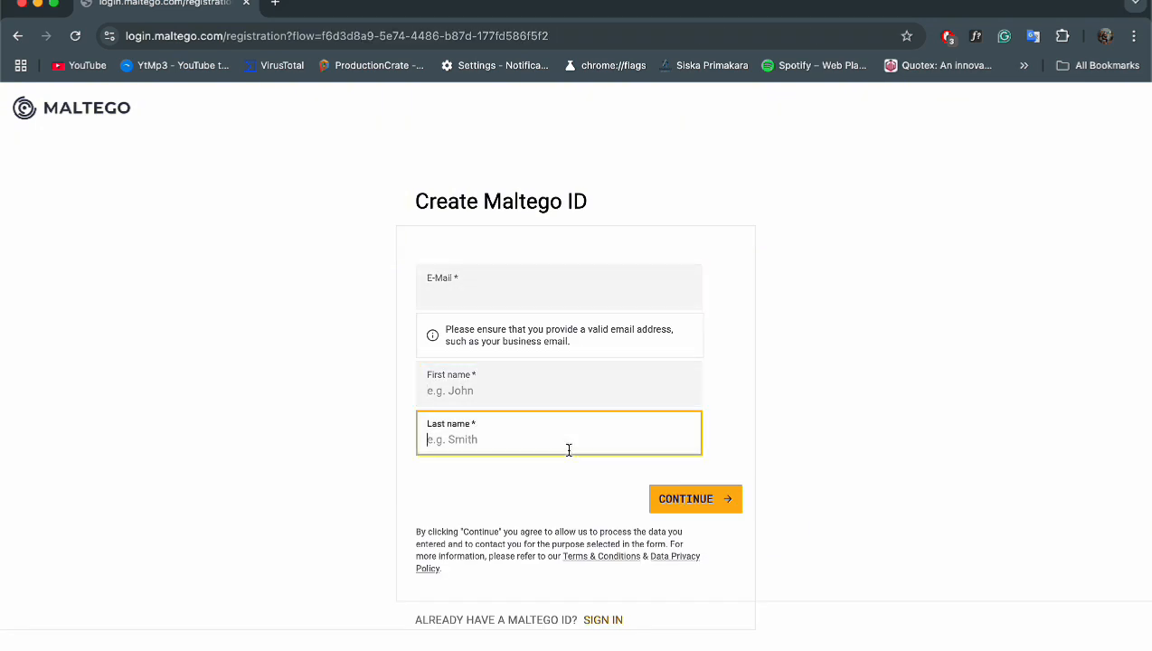
pyautogui.click(503, 294)
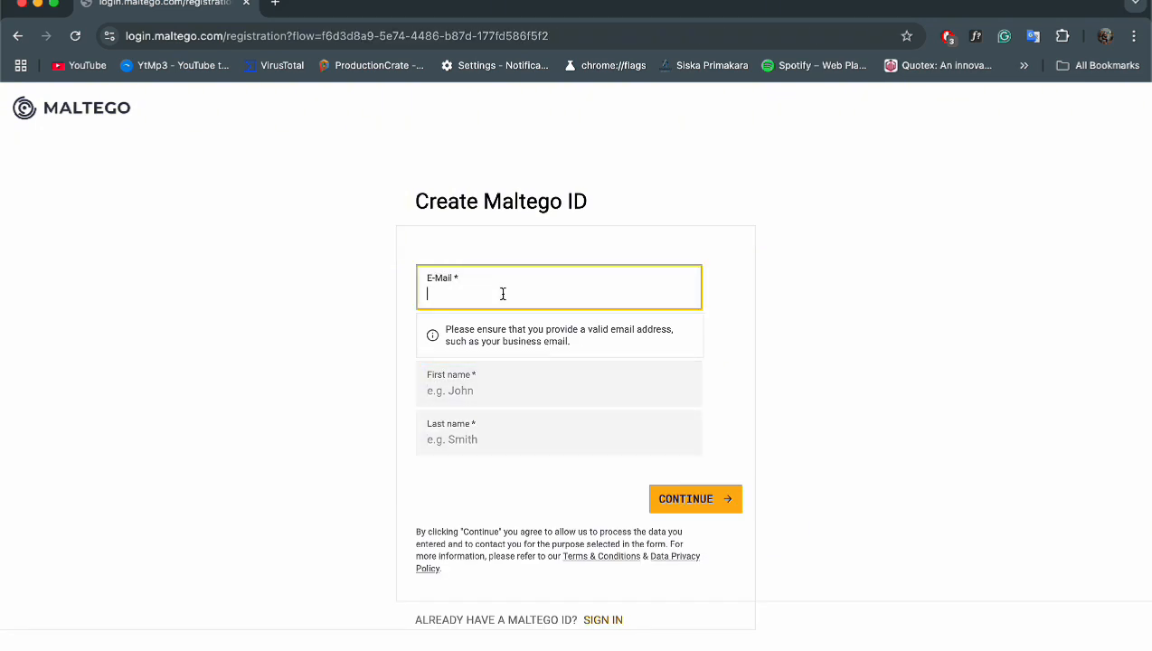
pyautogui.click(539, 398)
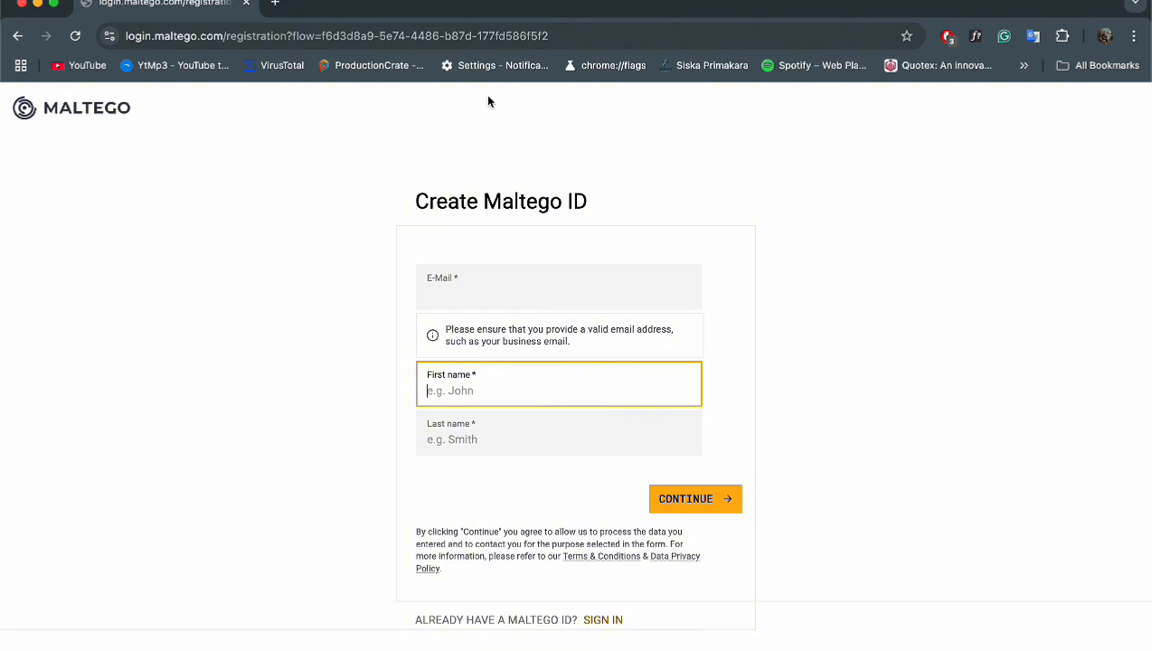
# - Create an empty New Graph (2), then return to New Graph (1) and deselect the GitHub node
pyautogui.moveTo(533, 648)
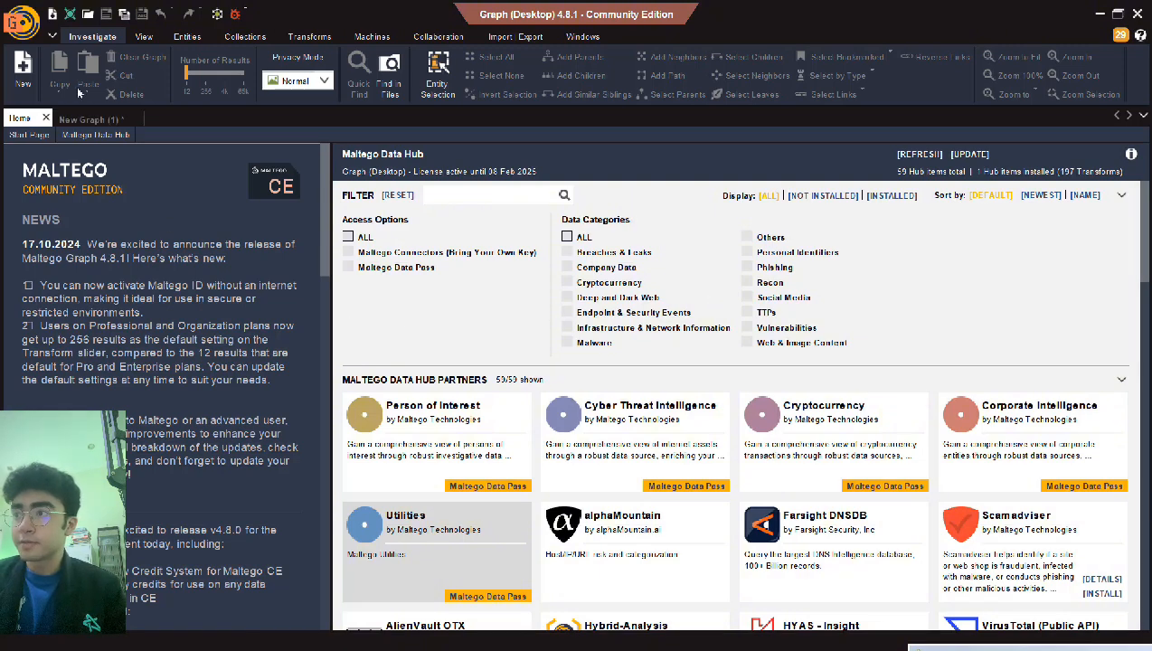
pyautogui.click(22, 74)
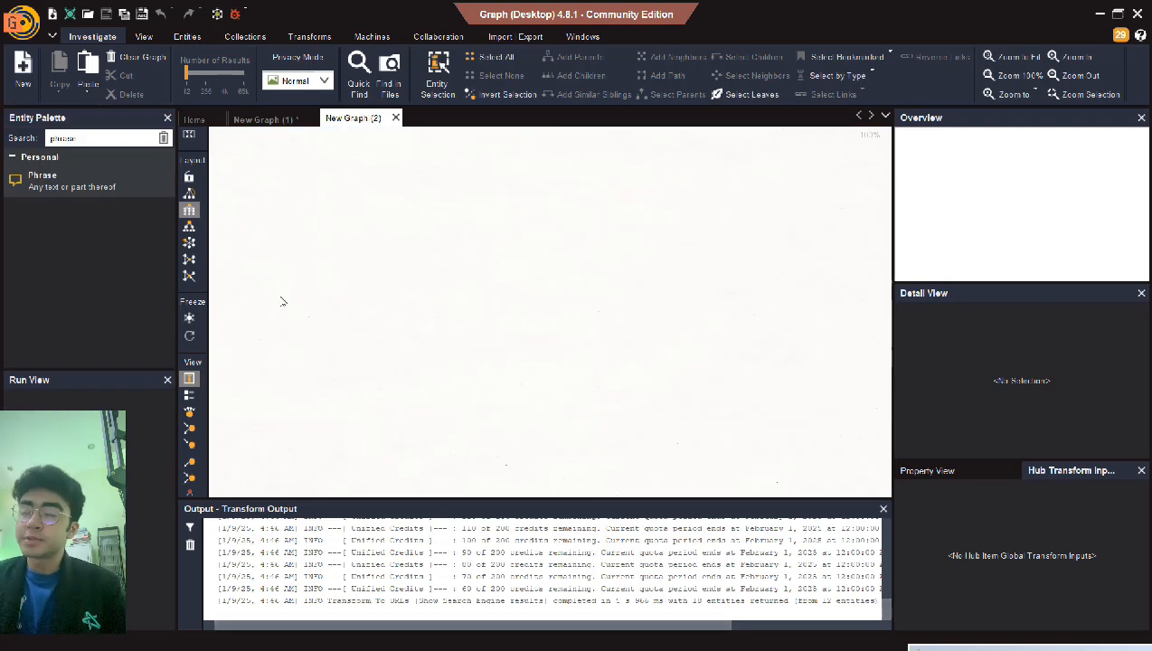
pyautogui.click(255, 126)
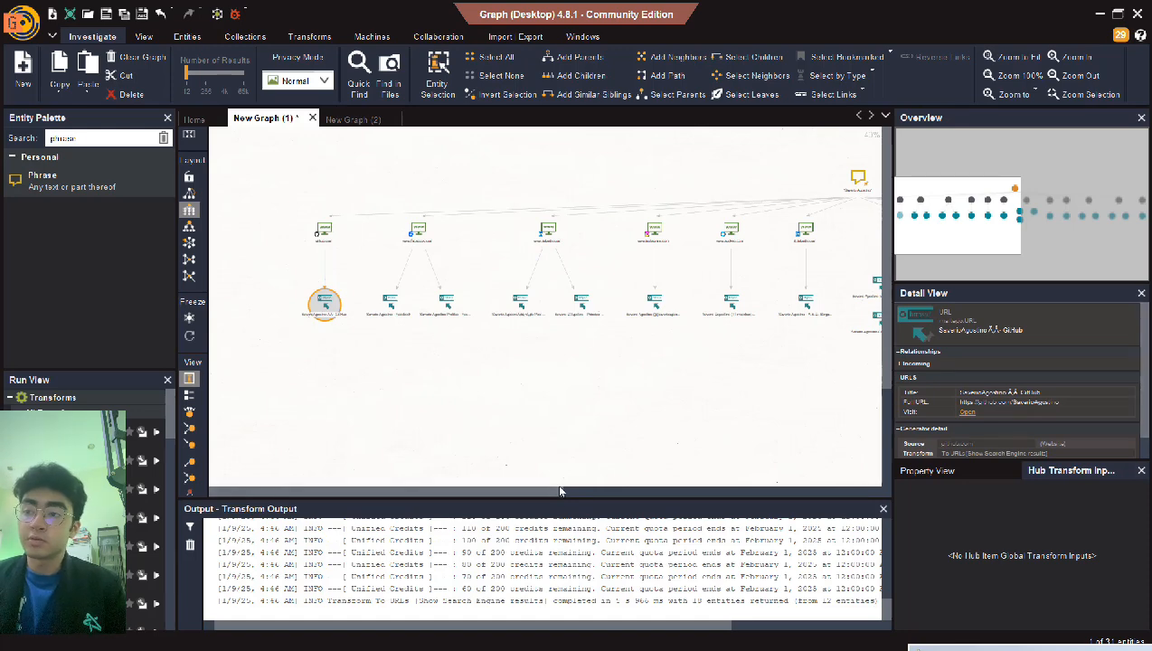
pyautogui.moveTo(466, 578); pyautogui.dragTo(530, 572)
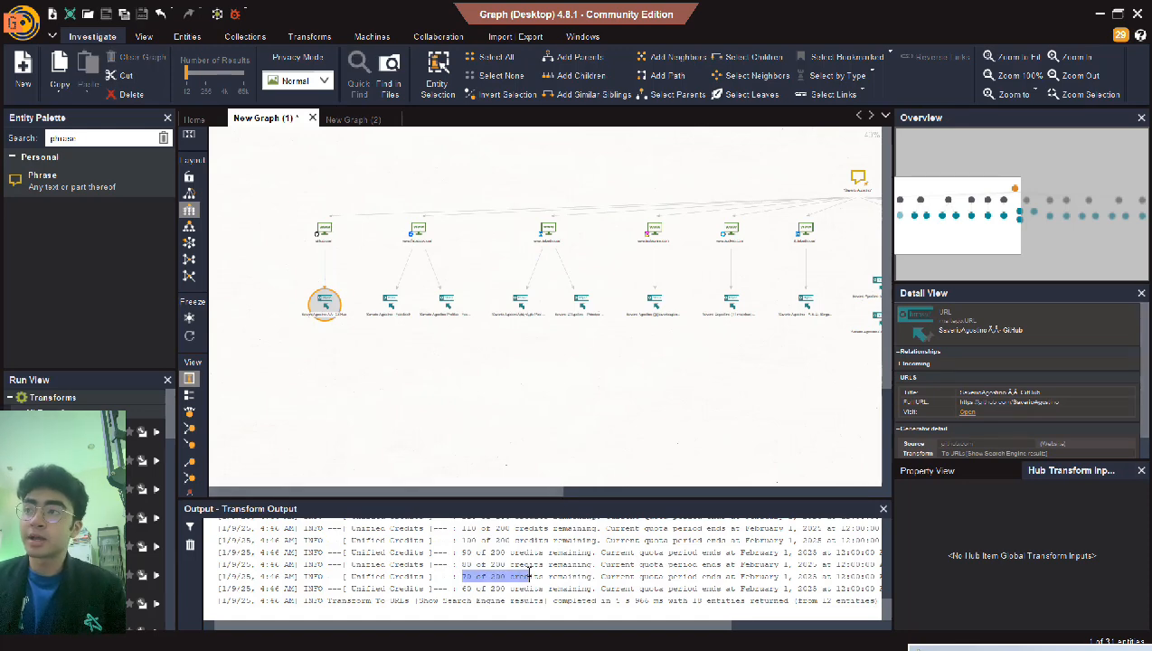
pyautogui.click(533, 575)
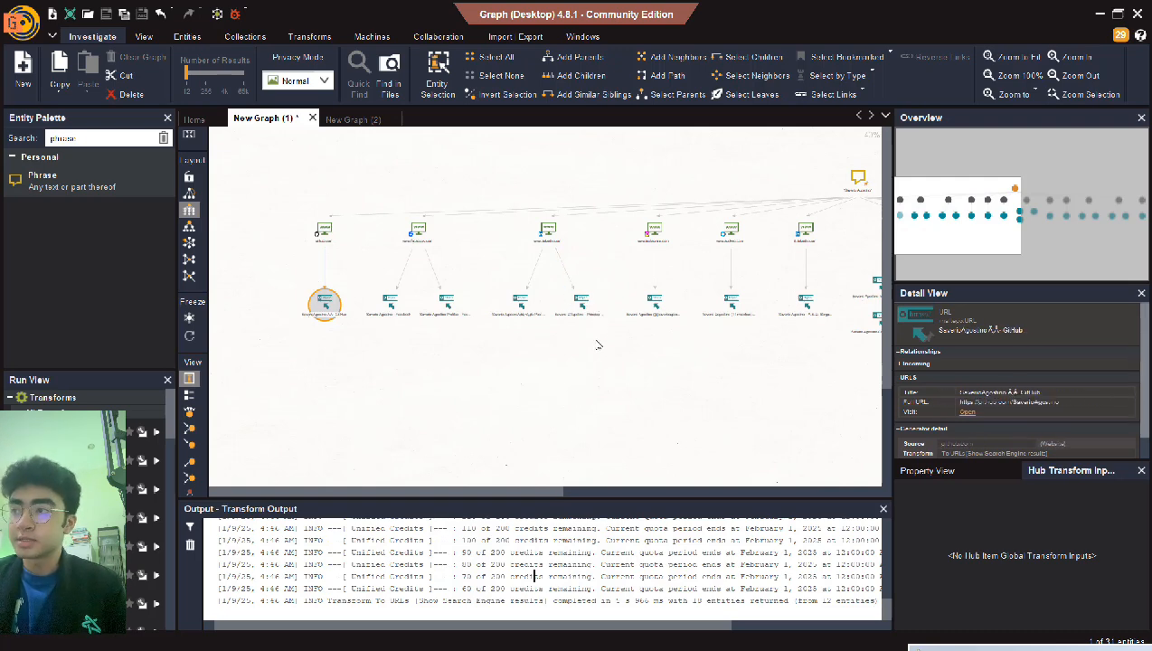
pyautogui.click(587, 396)
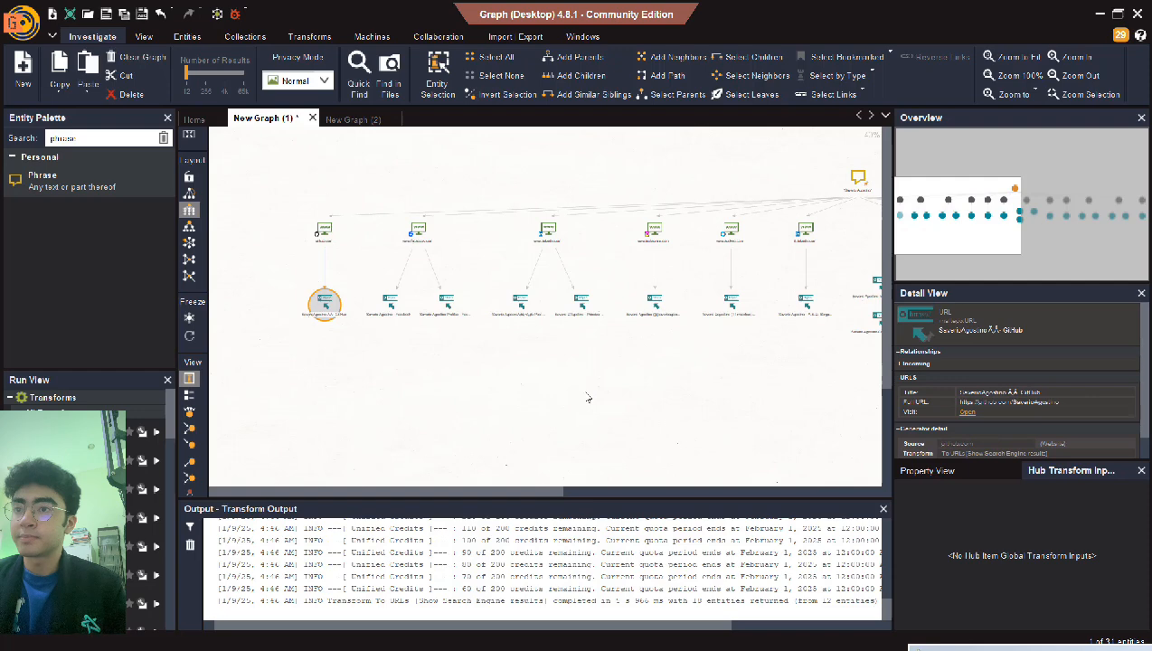
pyautogui.moveTo(533, 495); pyautogui.dragTo(787, 465)
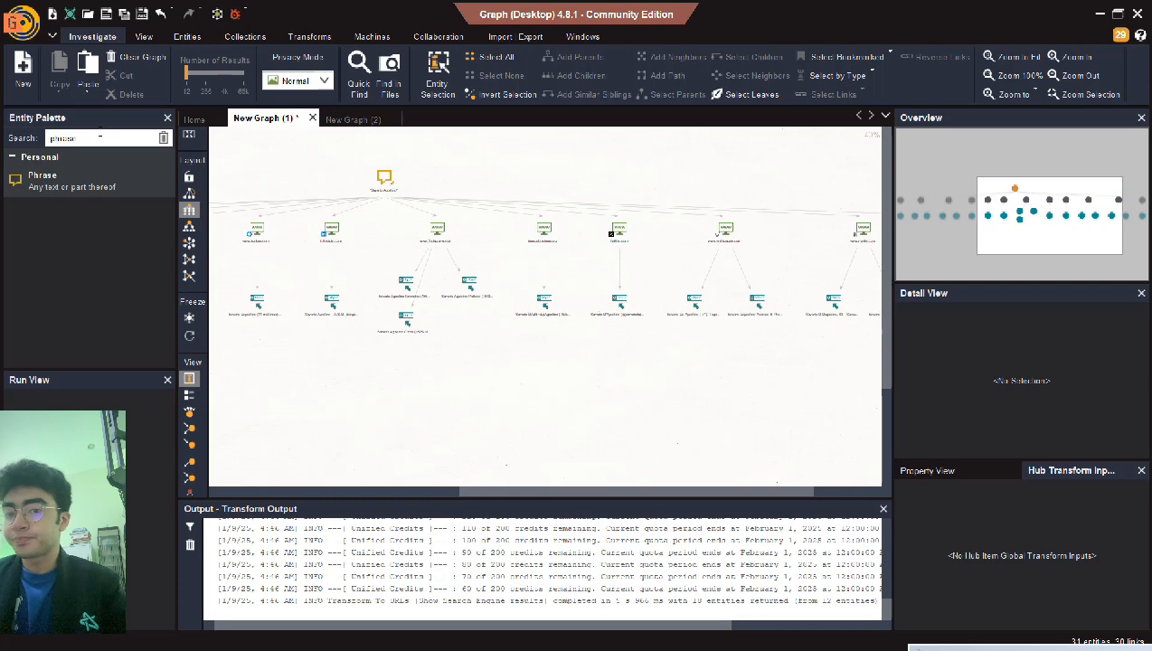
# - Search 'phra' in the Entity Palette and drop a Phrase entity below the results, dismissing the activation dialogs
pyautogui.click(164, 138)
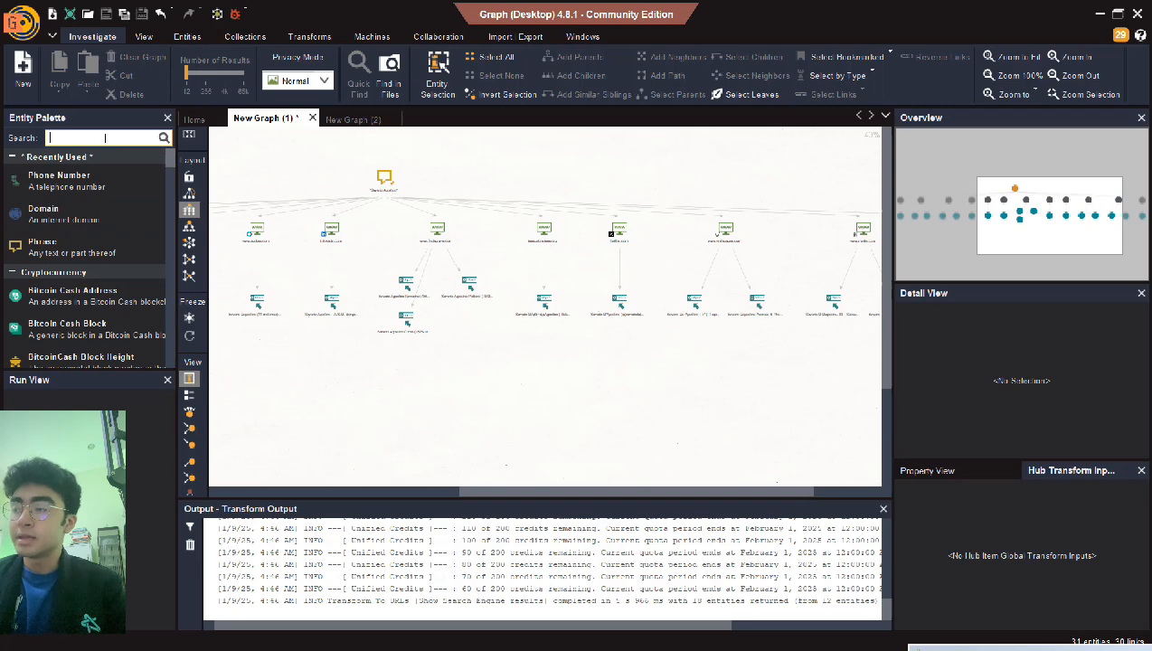
pyautogui.write('phrase')
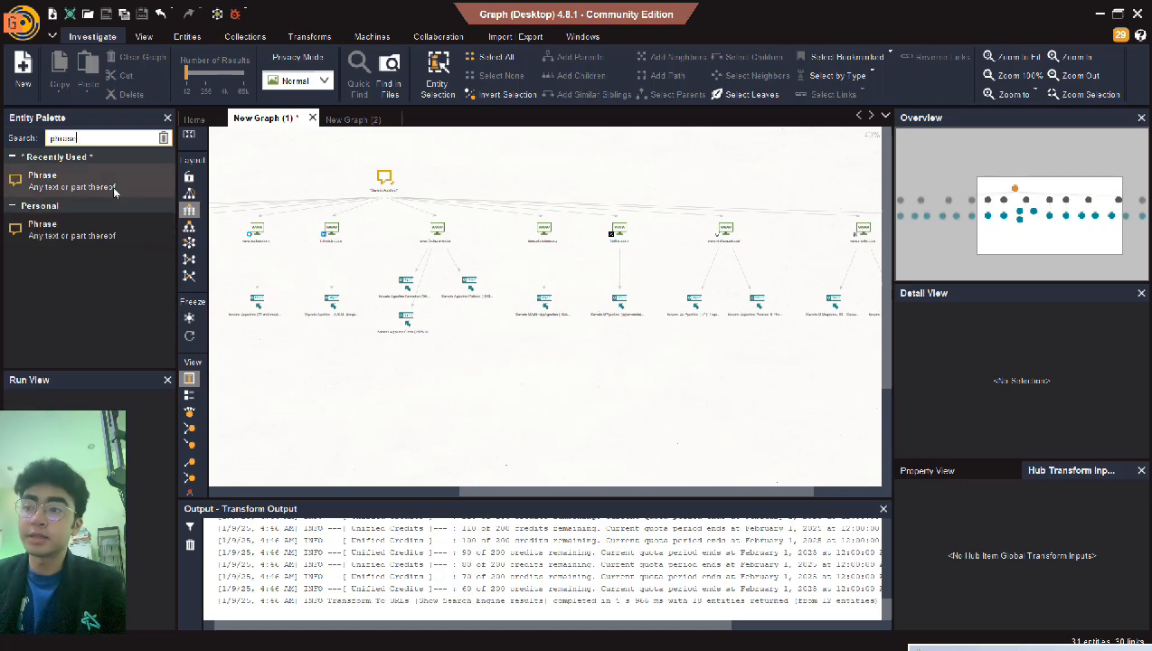
pyautogui.moveTo(110, 185); pyautogui.dragTo(430, 420)
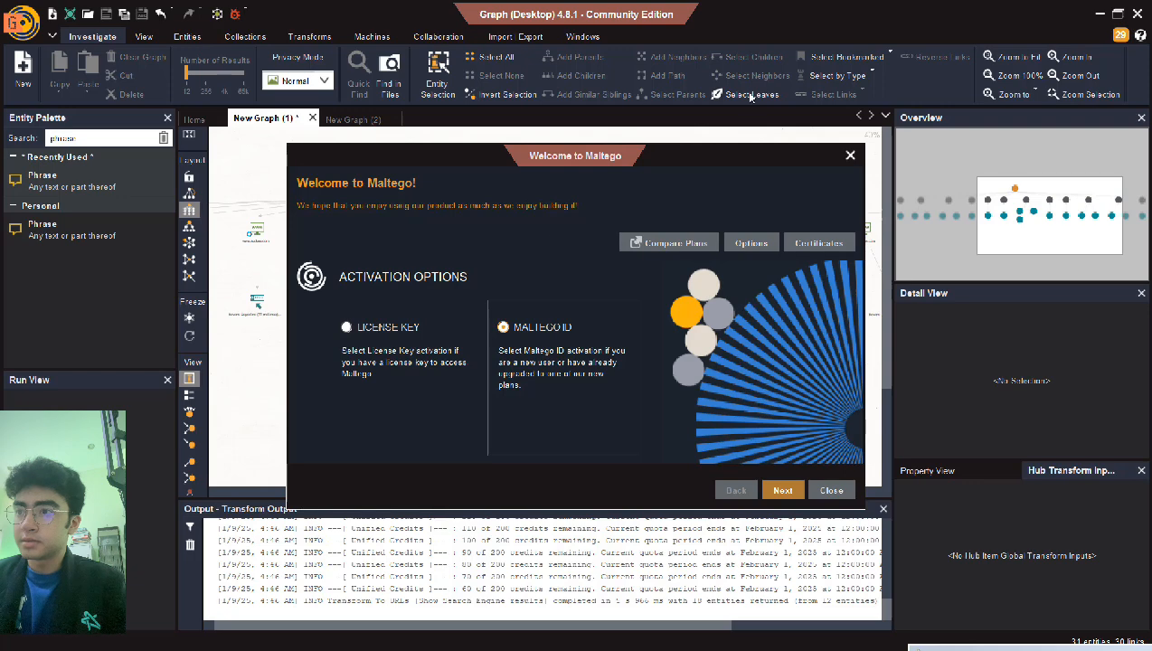
pyautogui.click(852, 156)
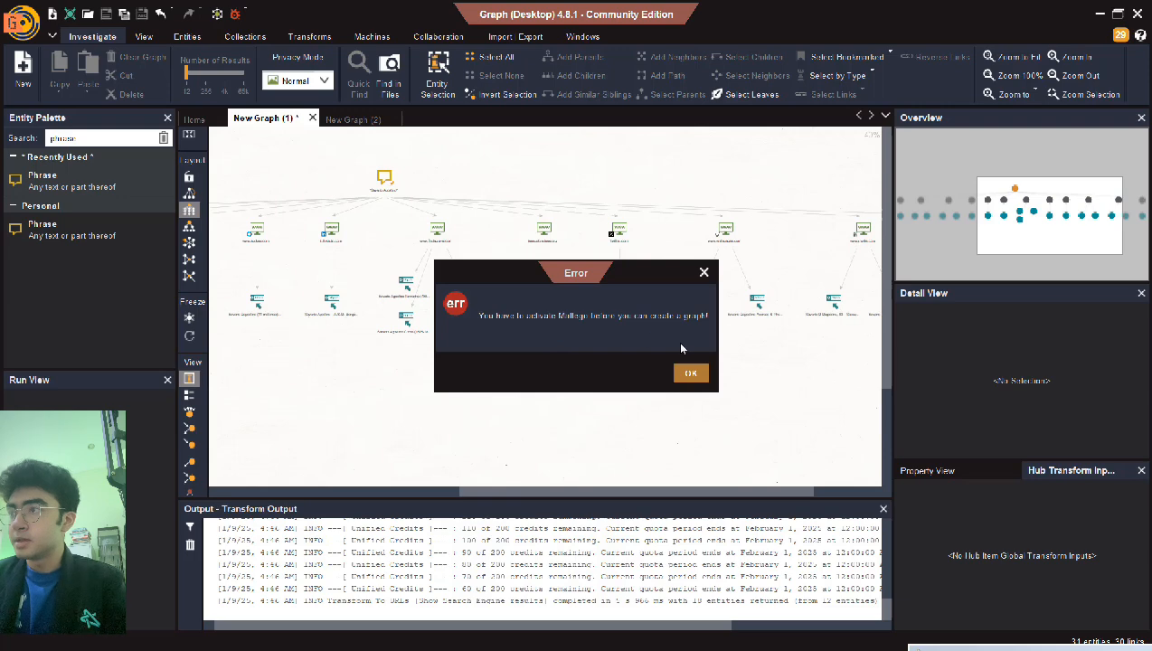
pyautogui.click(690, 374)
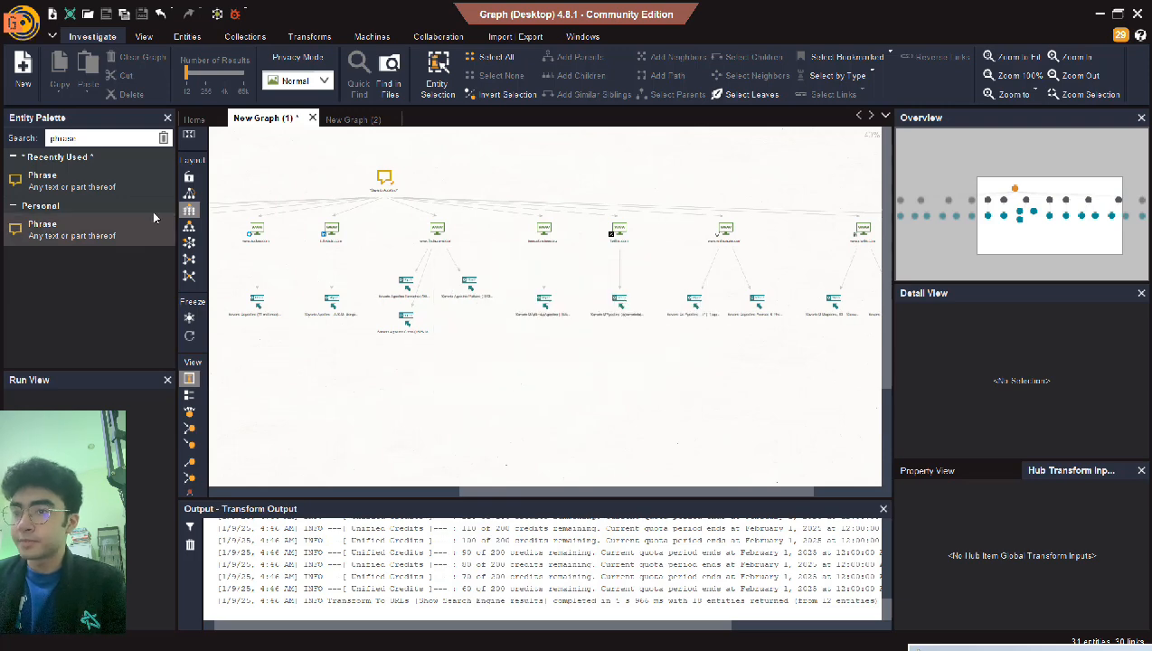
pyautogui.moveTo(120, 183); pyautogui.dragTo(470, 414)
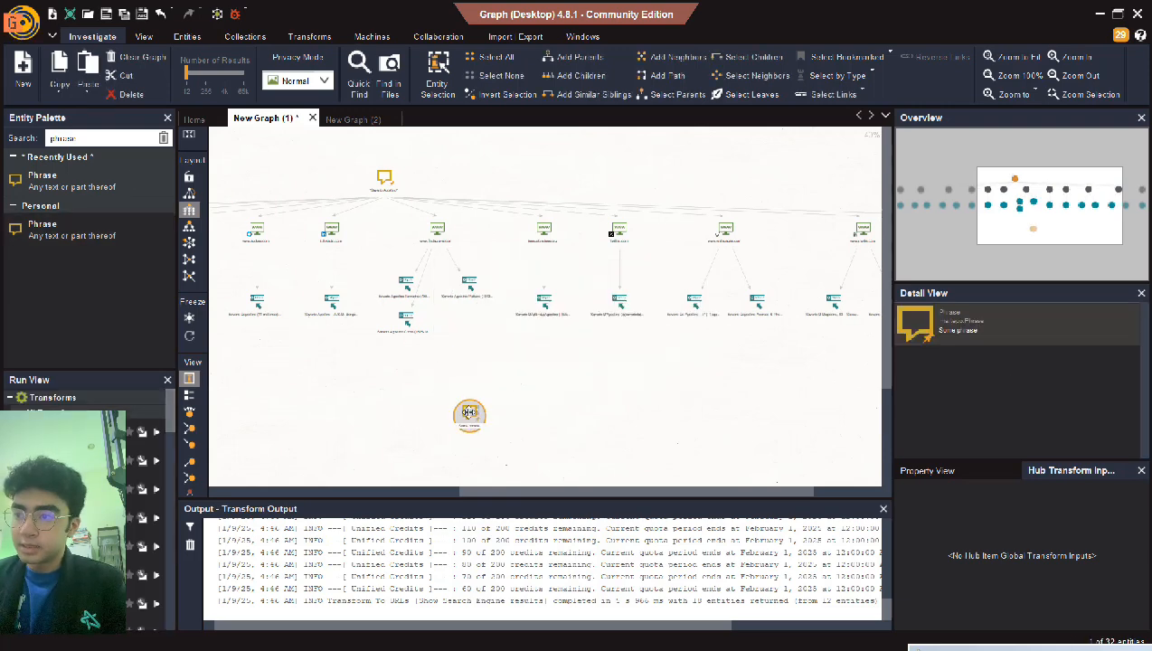
pyautogui.click(487, 391)
pyautogui.scroll(3, 488, 391)
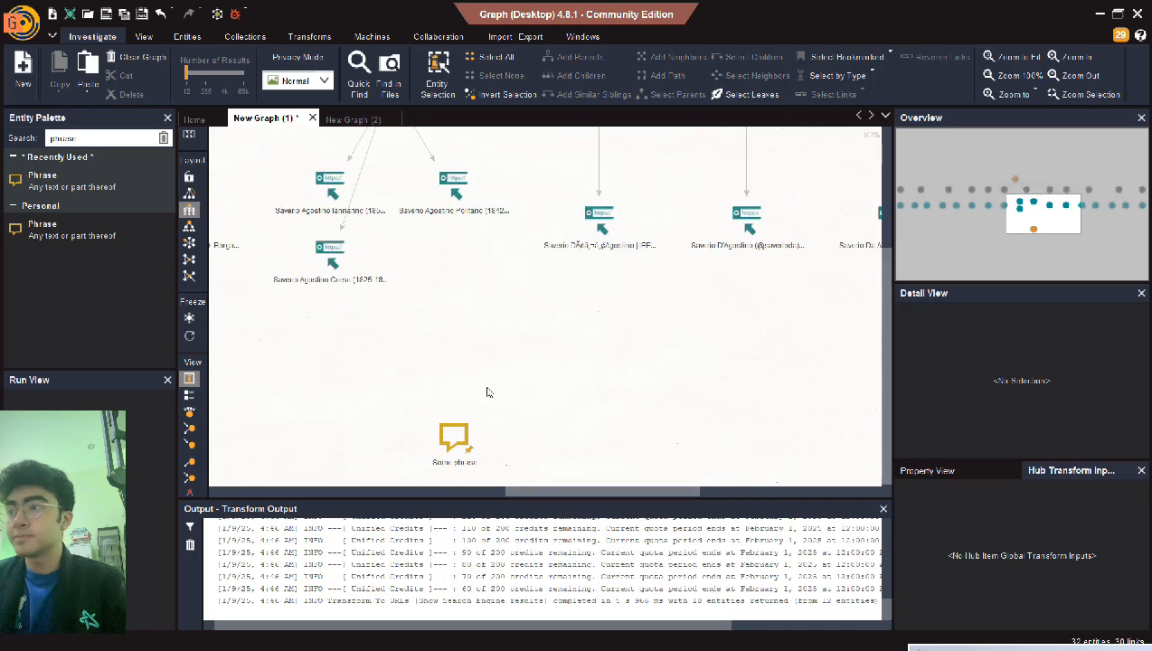
pyautogui.moveTo(878, 388); pyautogui.dragTo(849, 499)
pyautogui.moveTo(573, 489); pyautogui.dragTo(536, 485)
pyautogui.click(604, 442)
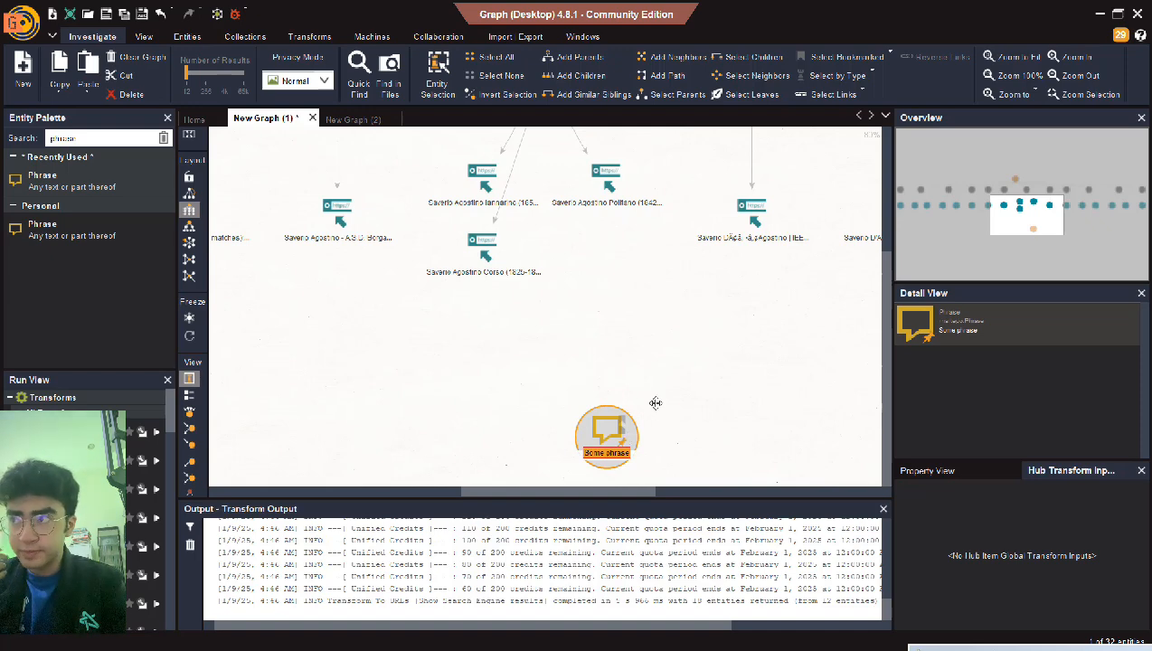
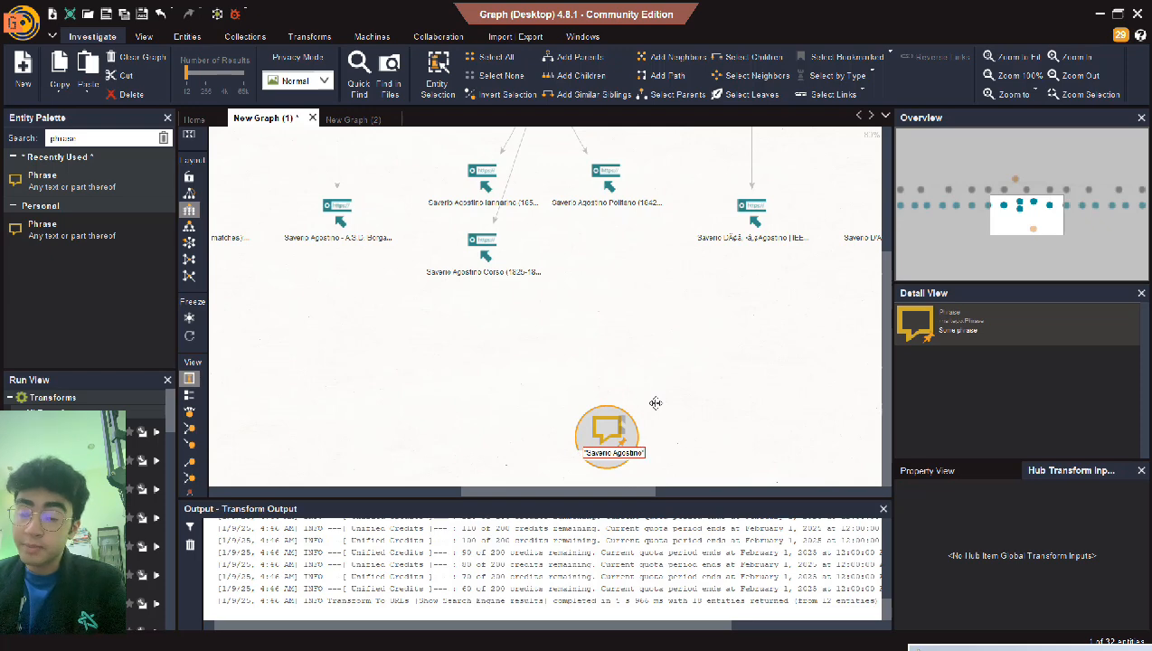
pyautogui.press('Return')
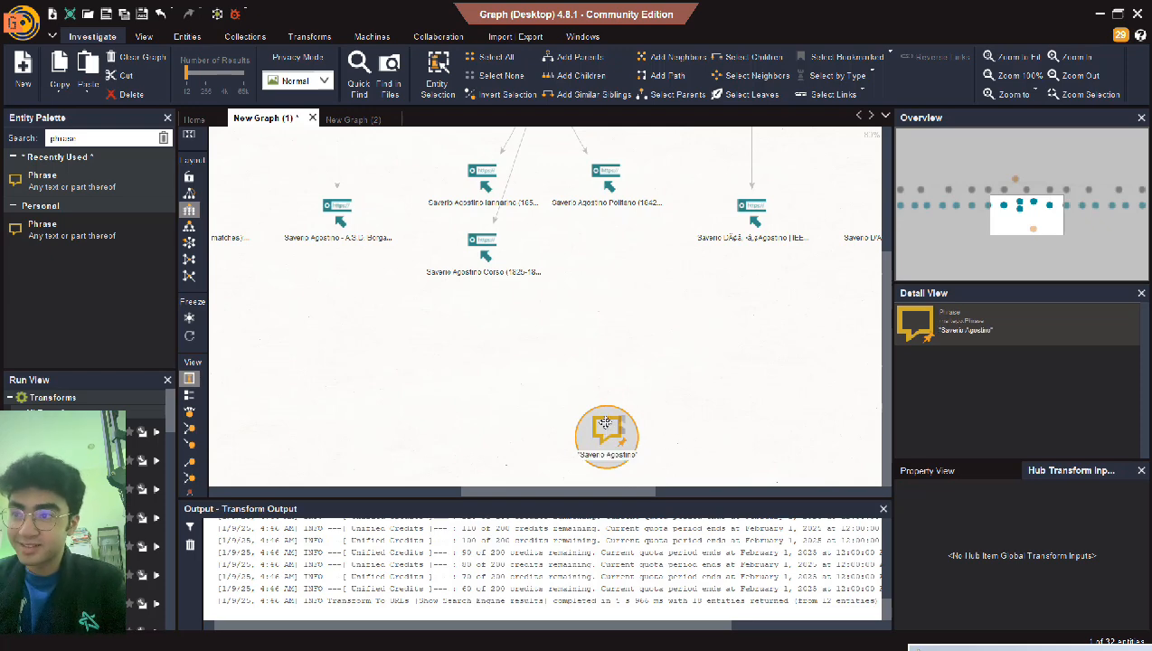
pyautogui.moveTo(606, 423); pyautogui.dragTo(579, 325)
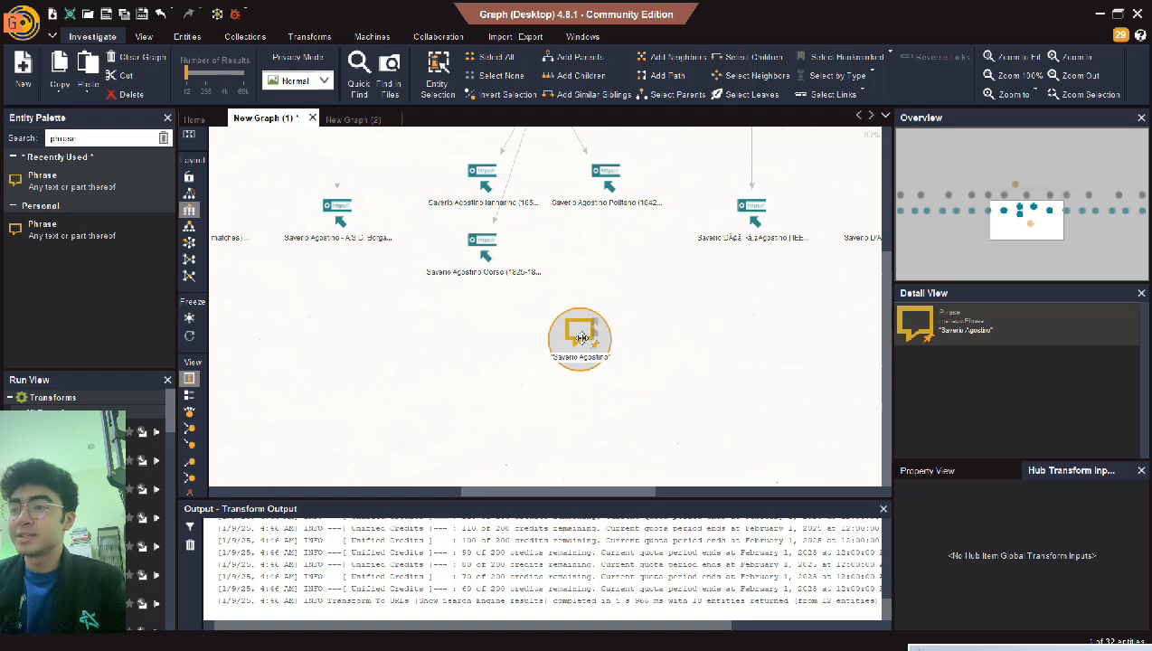
pyautogui.rightClick(576, 335)
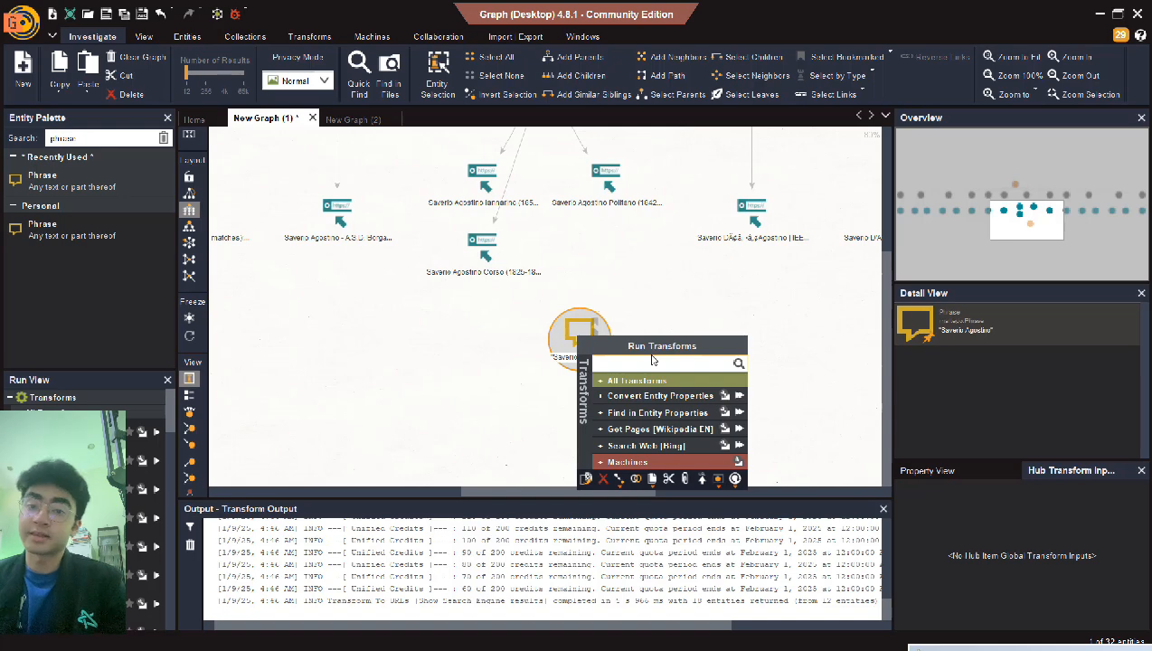
pyautogui.write('site')
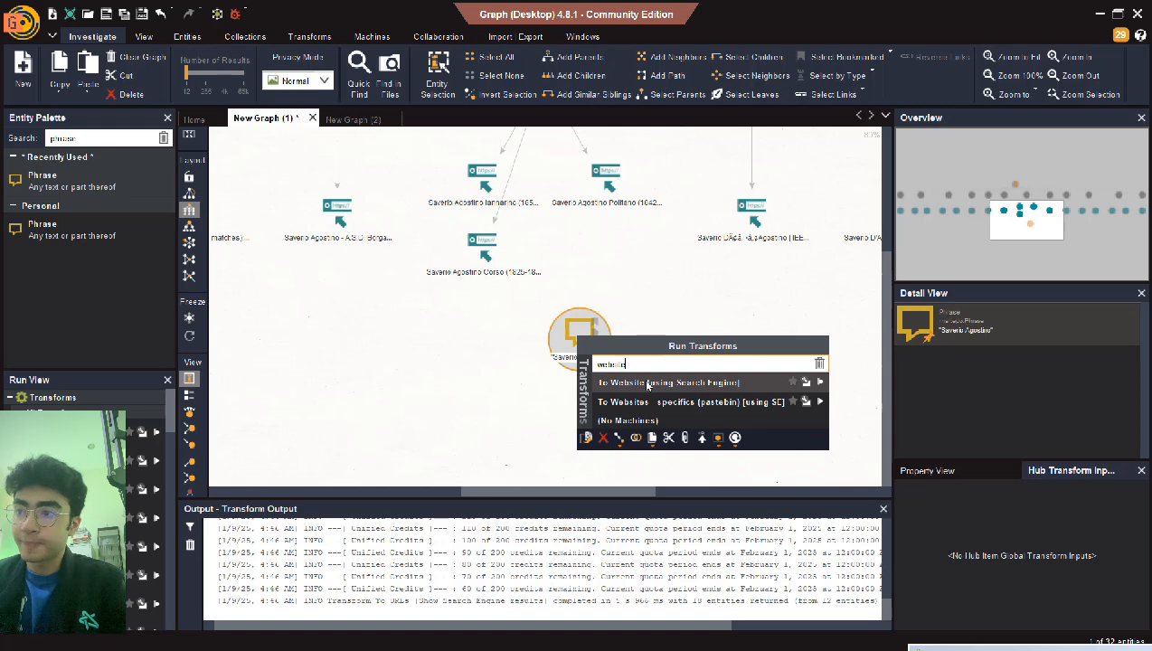
pyautogui.click(651, 383)
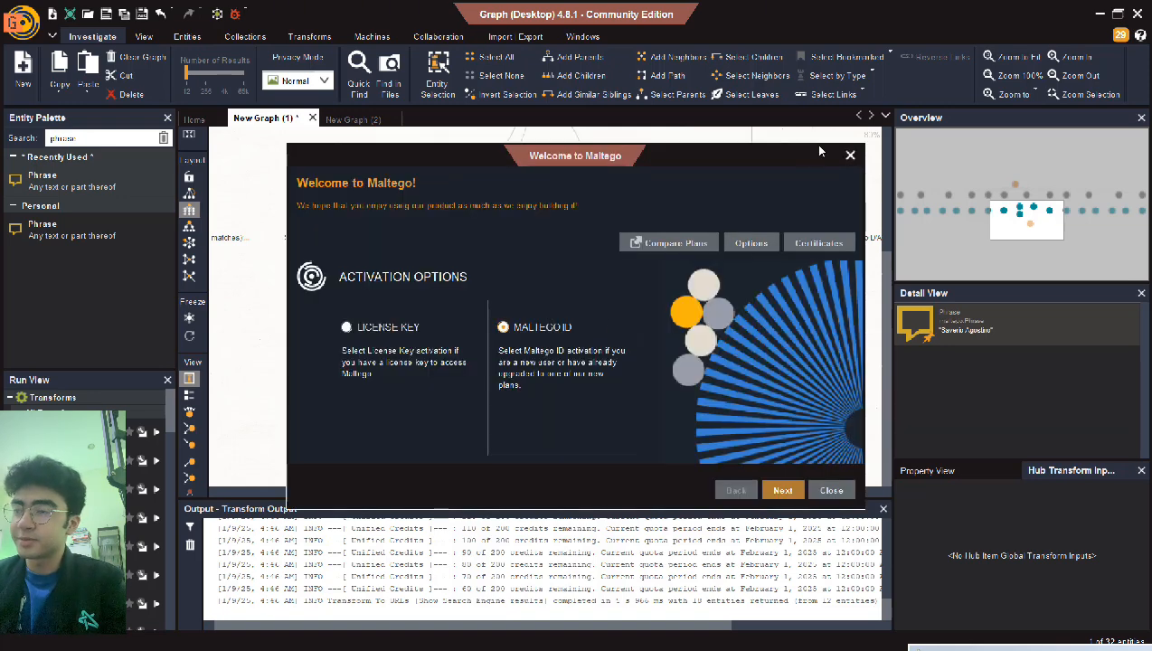
pyautogui.moveTo(822, 155); pyautogui.dragTo(804, 126)
pyautogui.click(833, 127)
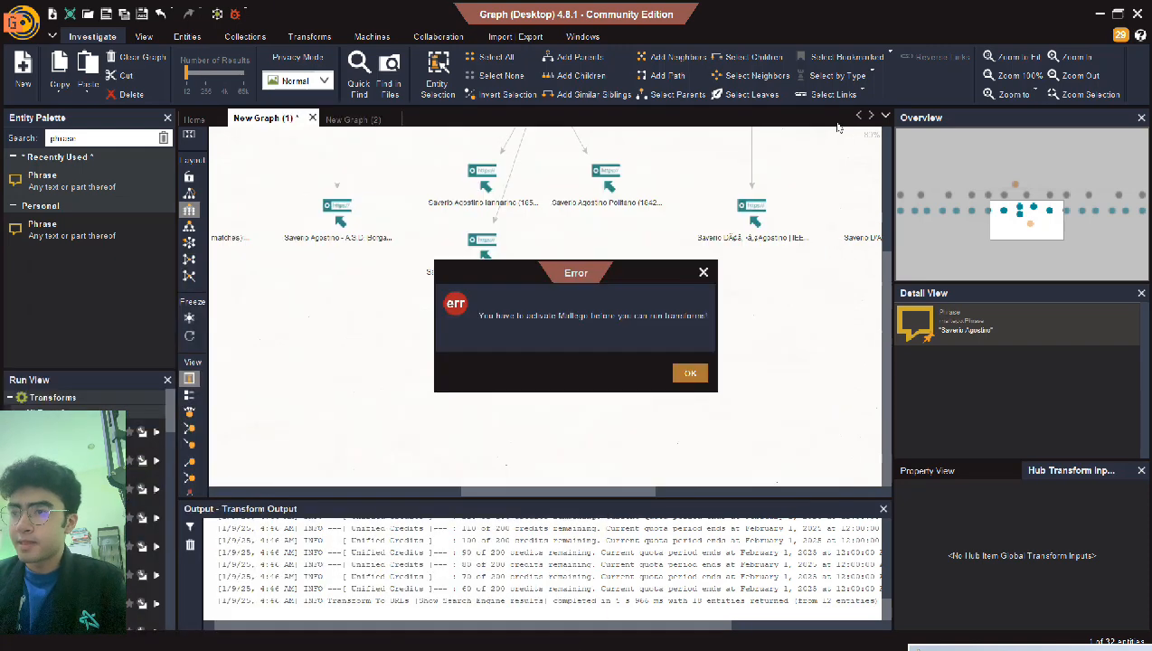
pyautogui.click(705, 272)
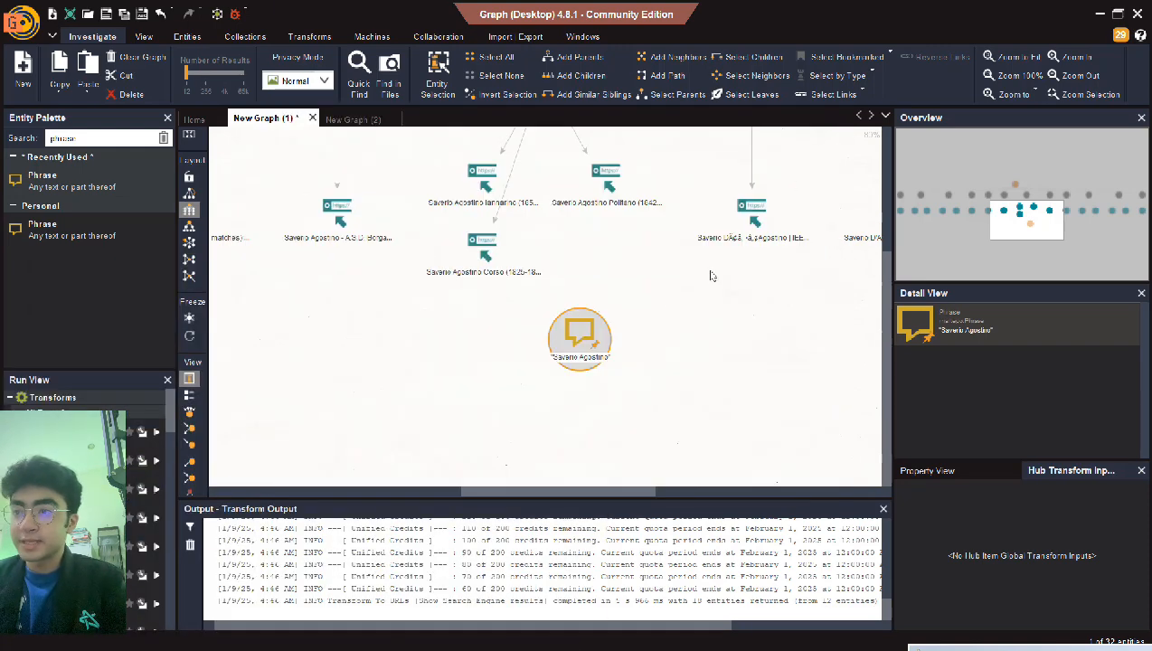
pyautogui.rightClick(575, 337)
pyautogui.click(622, 384)
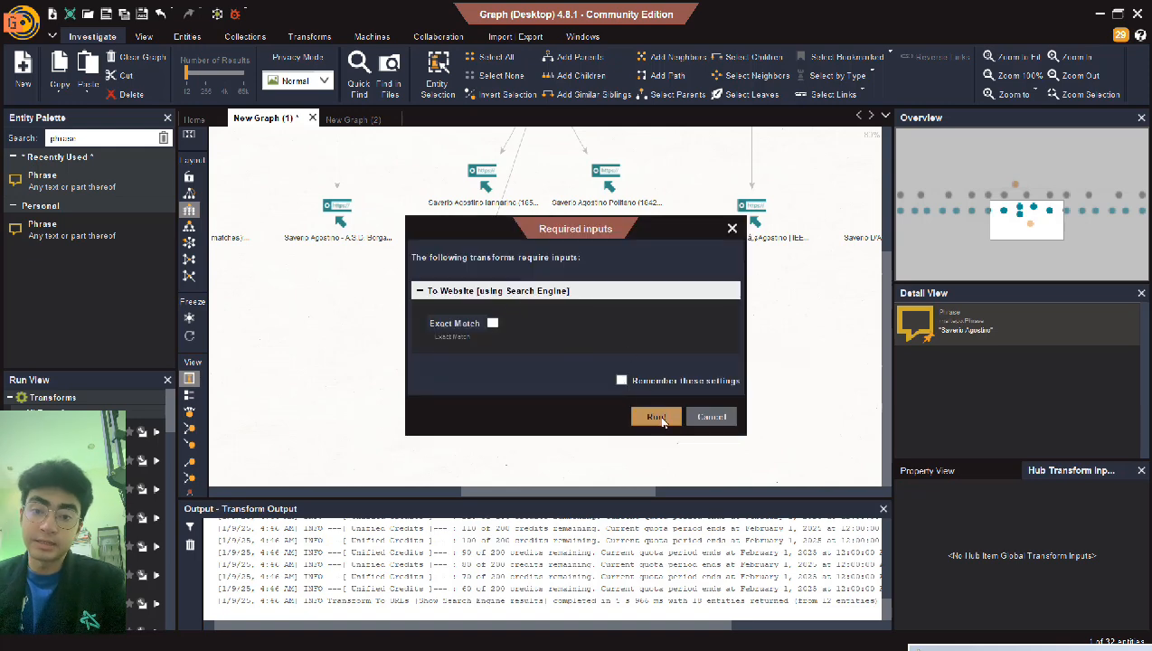
pyautogui.click(701, 416)
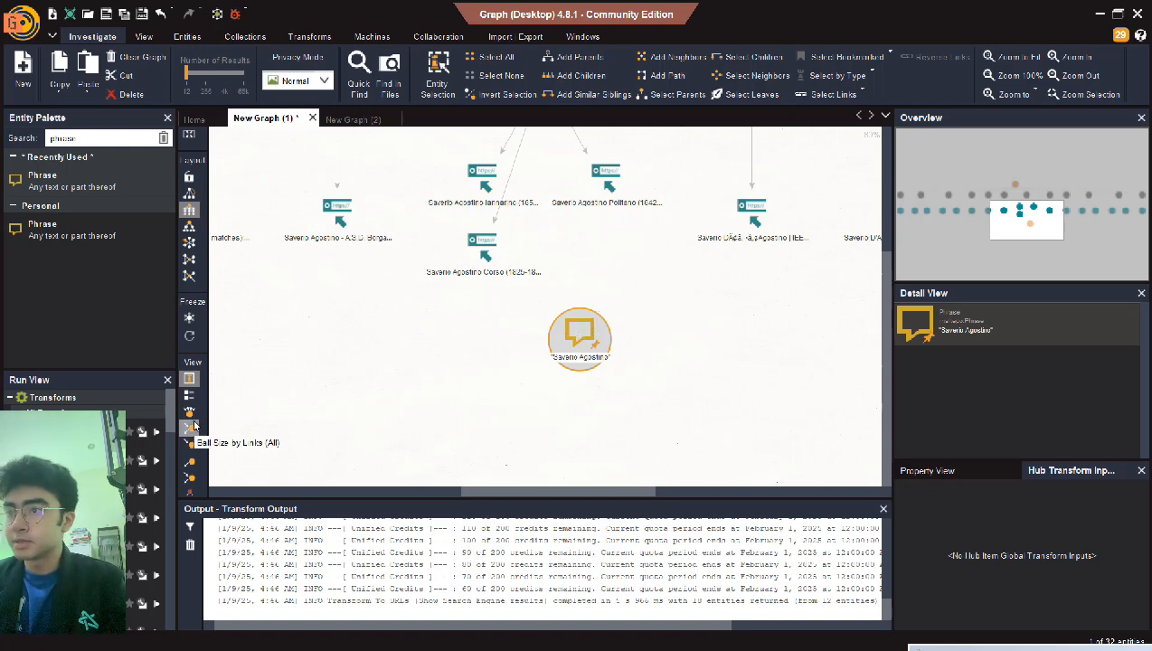
pyautogui.moveTo(886, 330); pyautogui.dragTo(906, 158)
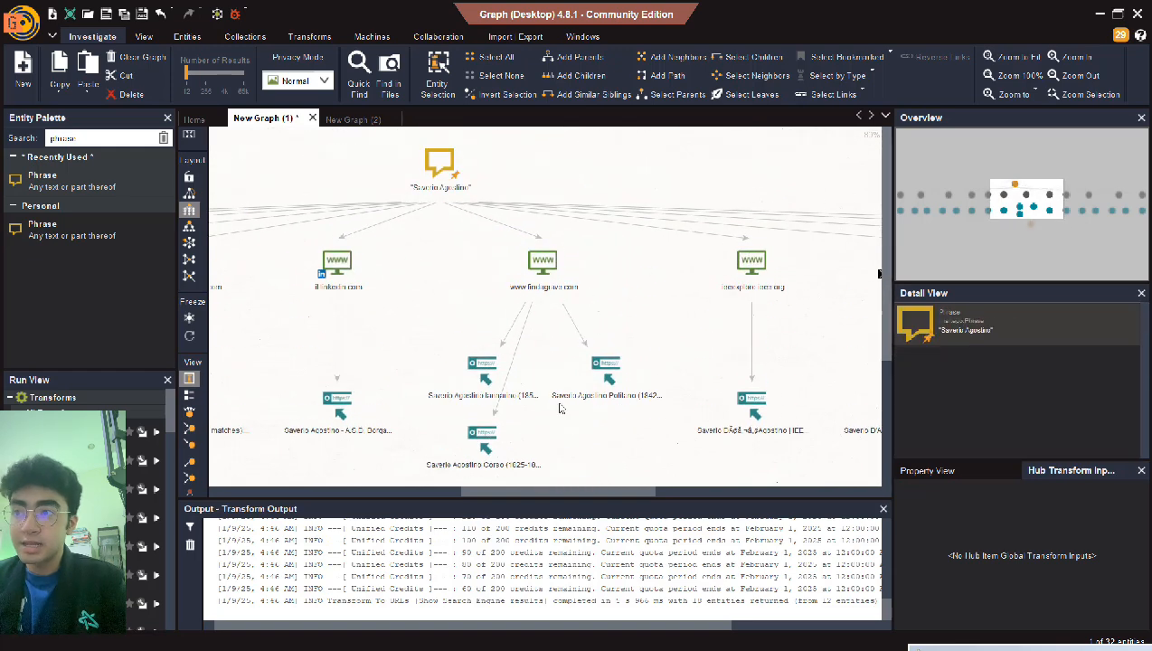
pyautogui.moveTo(594, 493); pyautogui.dragTo(517, 494)
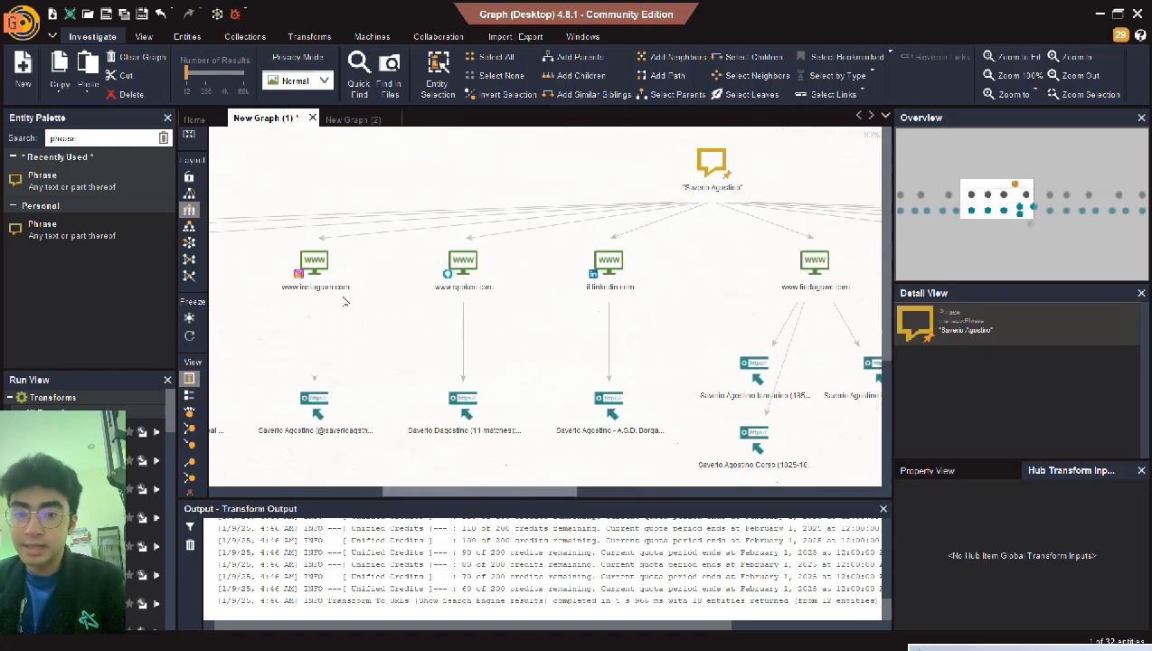
pyautogui.click(449, 264)
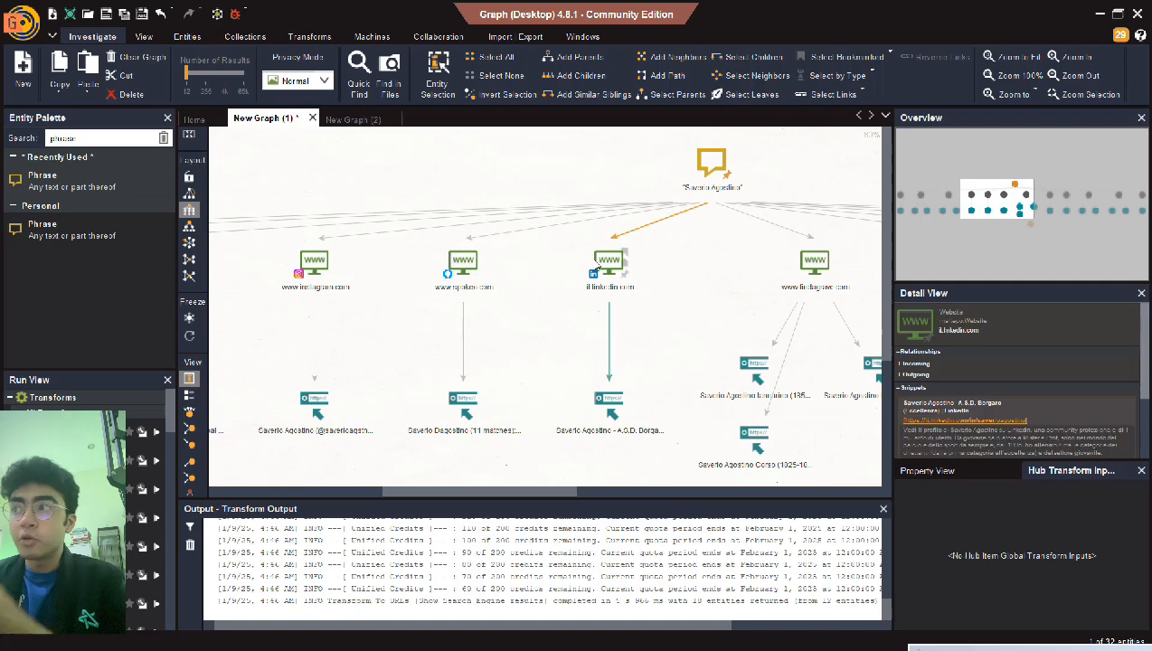
pyautogui.moveTo(551, 494); pyautogui.dragTo(603, 493)
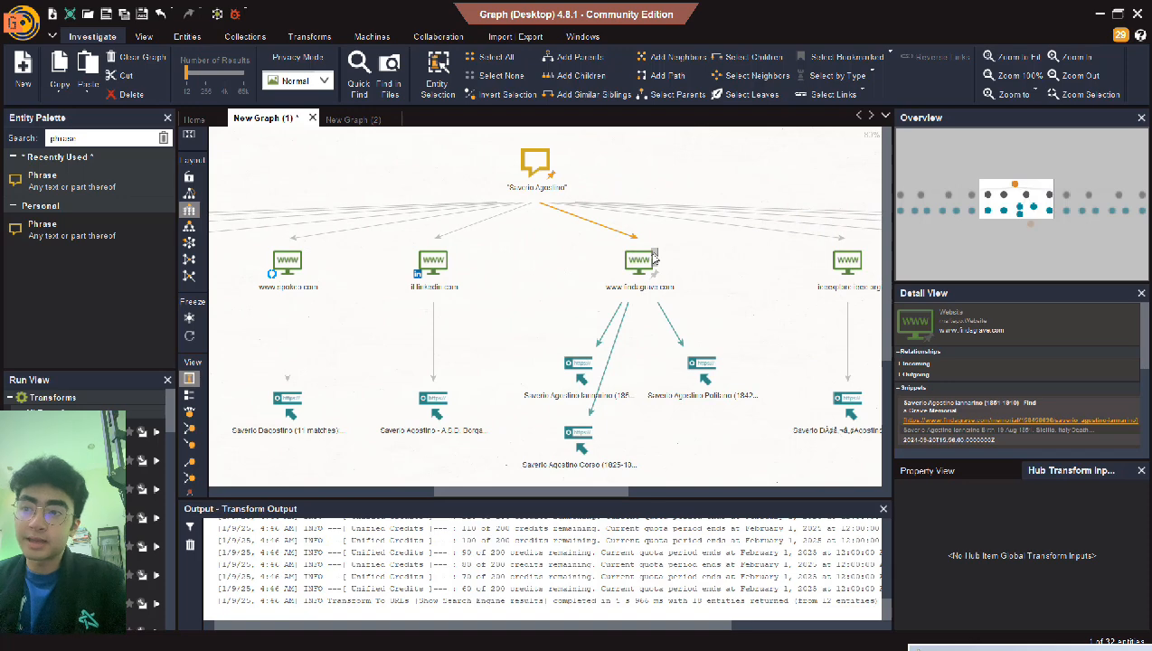
pyautogui.moveTo(612, 490); pyautogui.dragTo(398, 473)
pyautogui.scroll(-2, 473, 362)
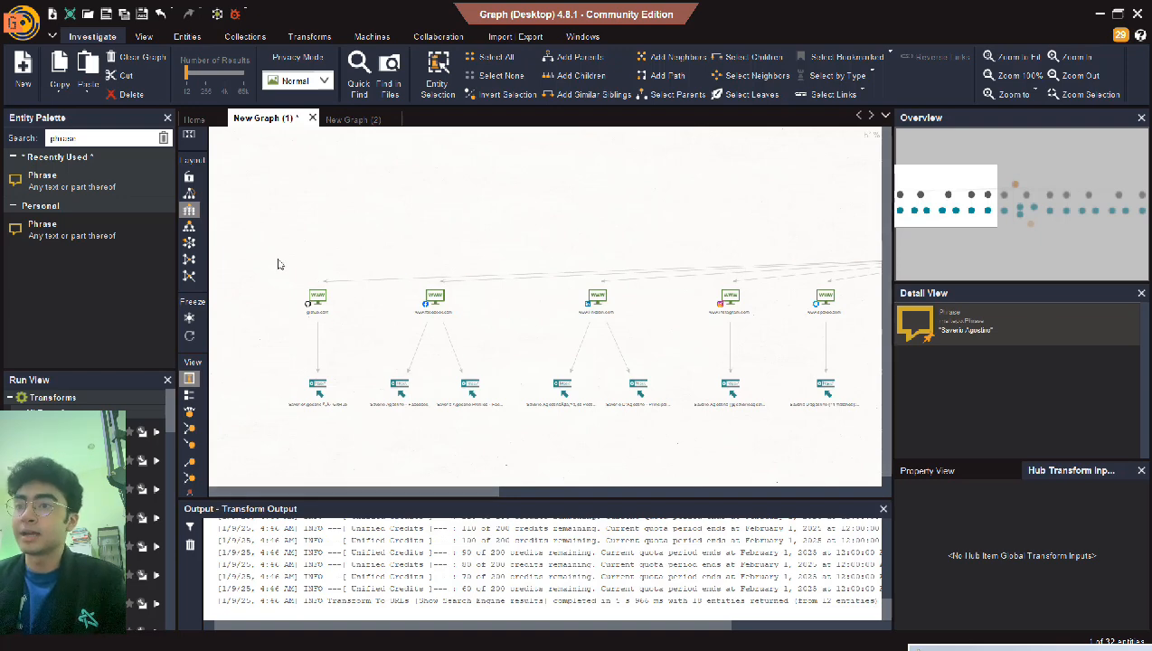
# - Select several website nodes, run To URLs [Show Search Engine results], and dismiss the activation dialogs
pyautogui.moveTo(278, 259); pyautogui.dragTo(954, 329)
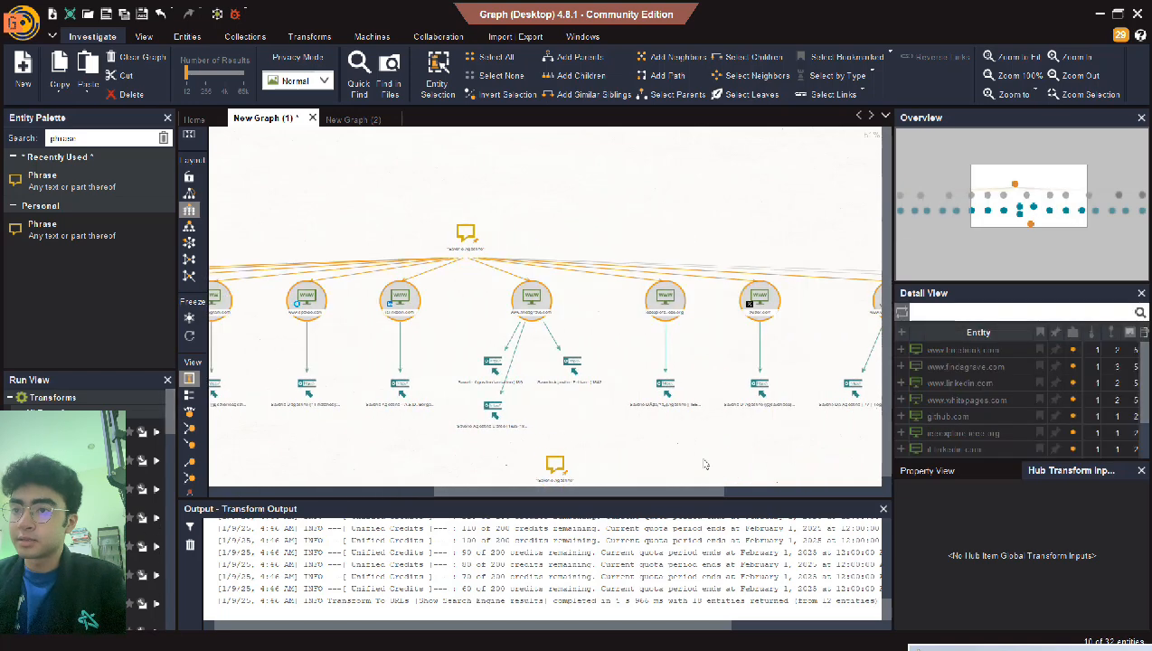
pyautogui.moveTo(698, 489); pyautogui.dragTo(882, 463)
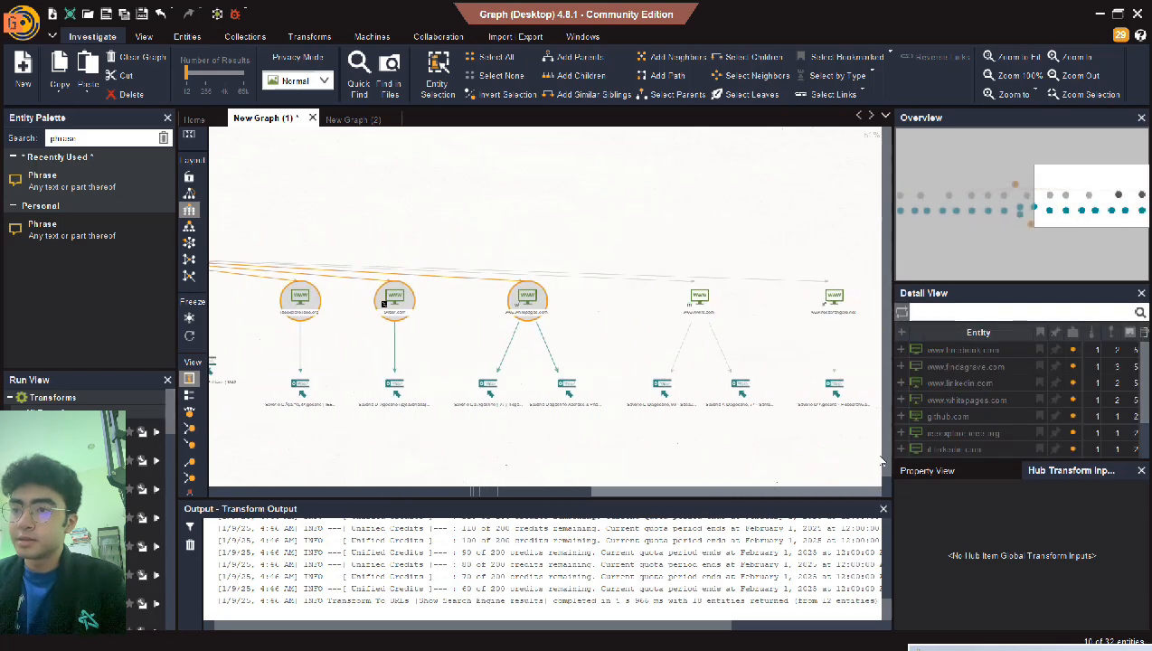
pyautogui.moveTo(833, 274); pyautogui.dragTo(665, 335)
pyautogui.click(783, 260)
pyautogui.moveTo(841, 272); pyautogui.dragTo(143, 329)
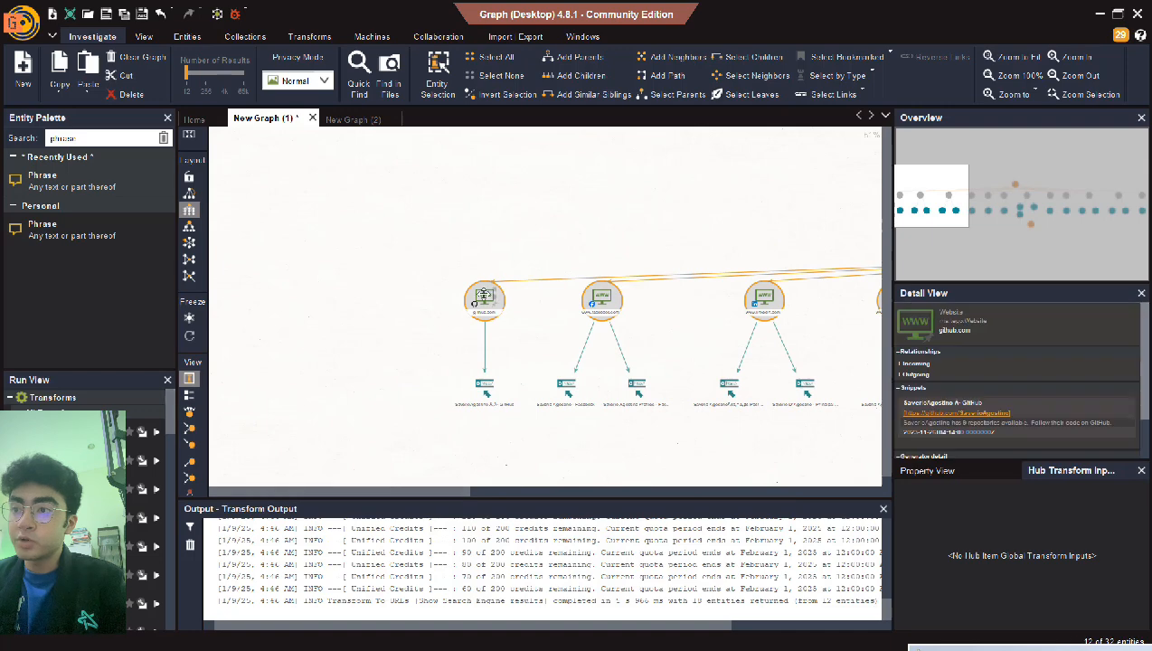
pyautogui.rightClick(599, 306)
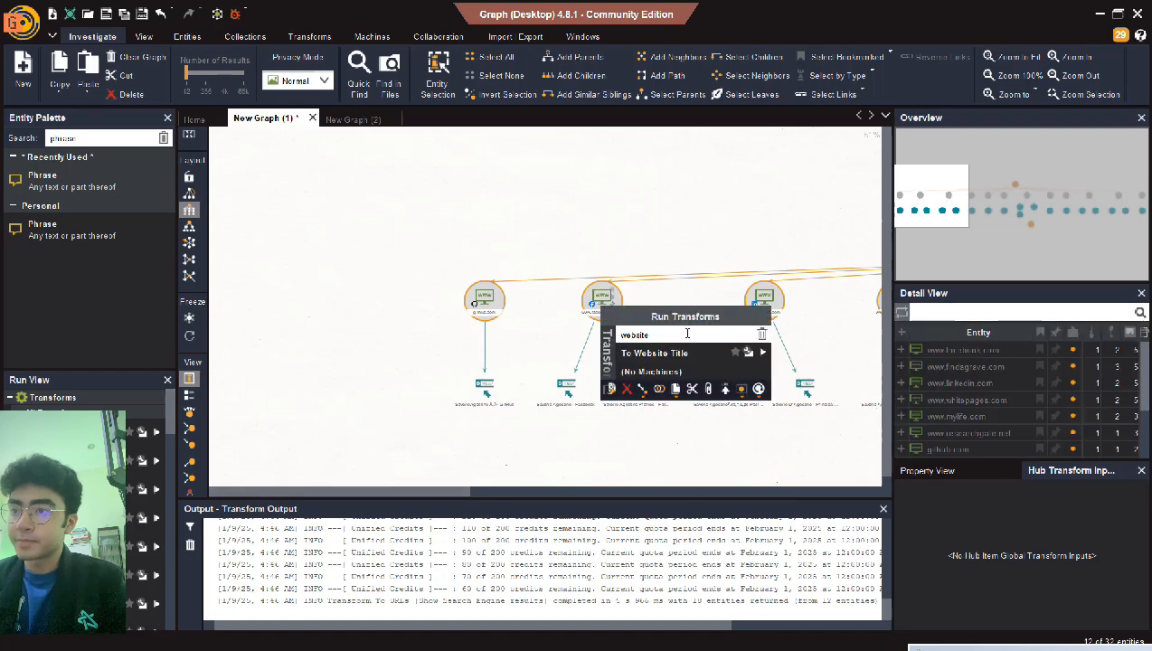
pyautogui.write('url')
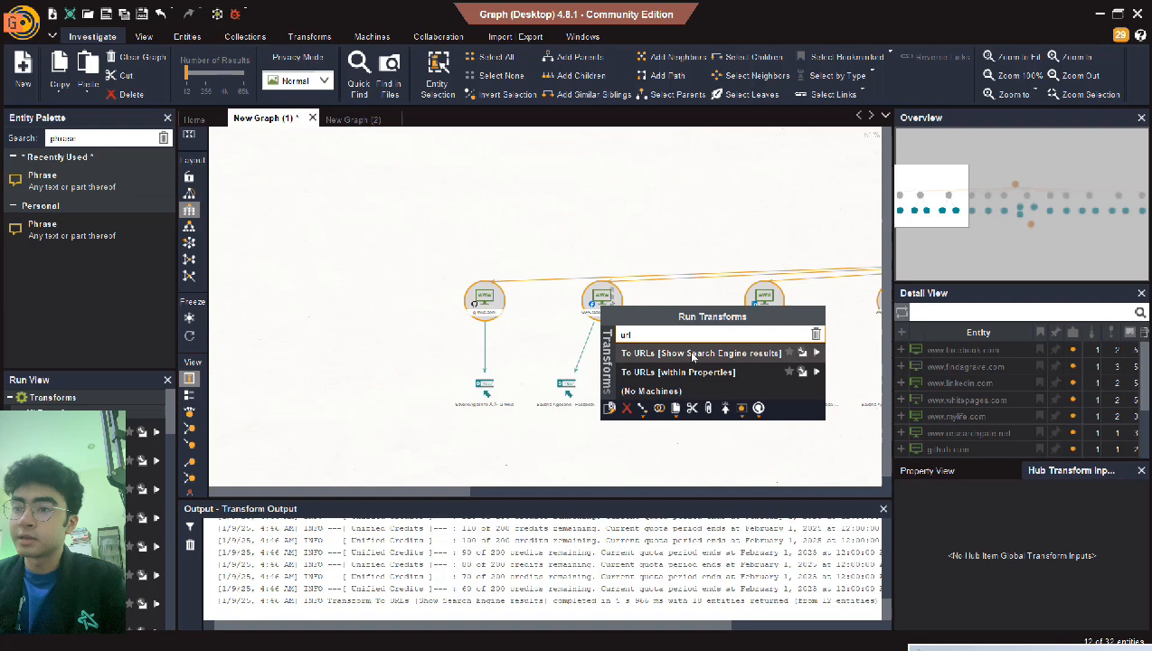
pyautogui.click(692, 356)
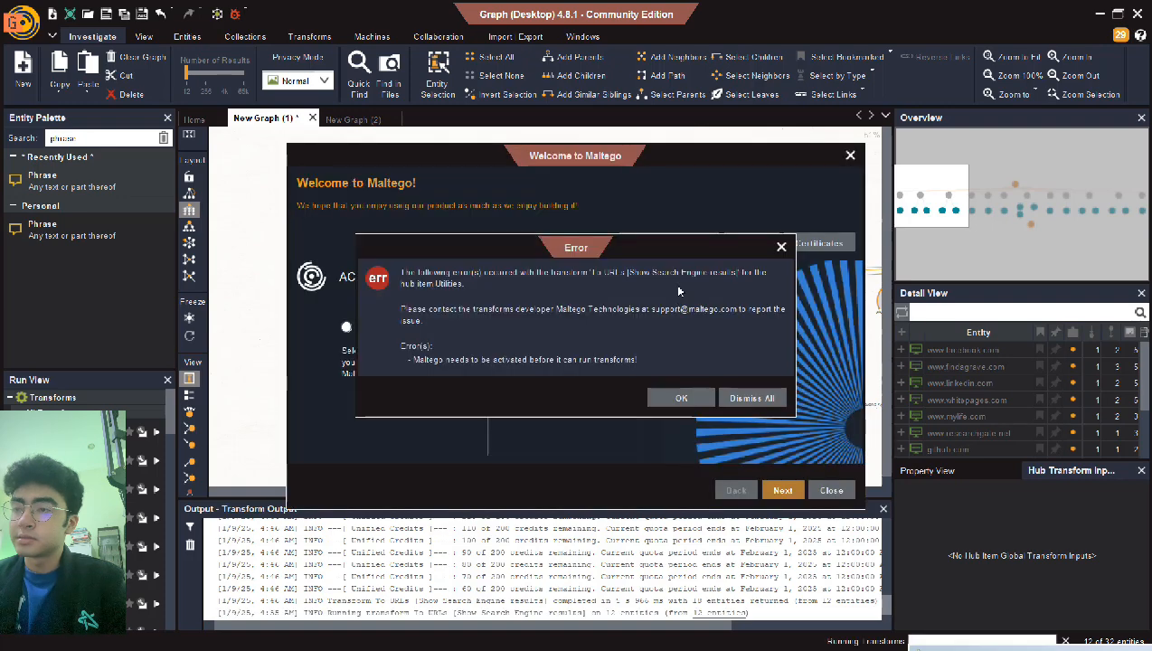
pyautogui.click(783, 246)
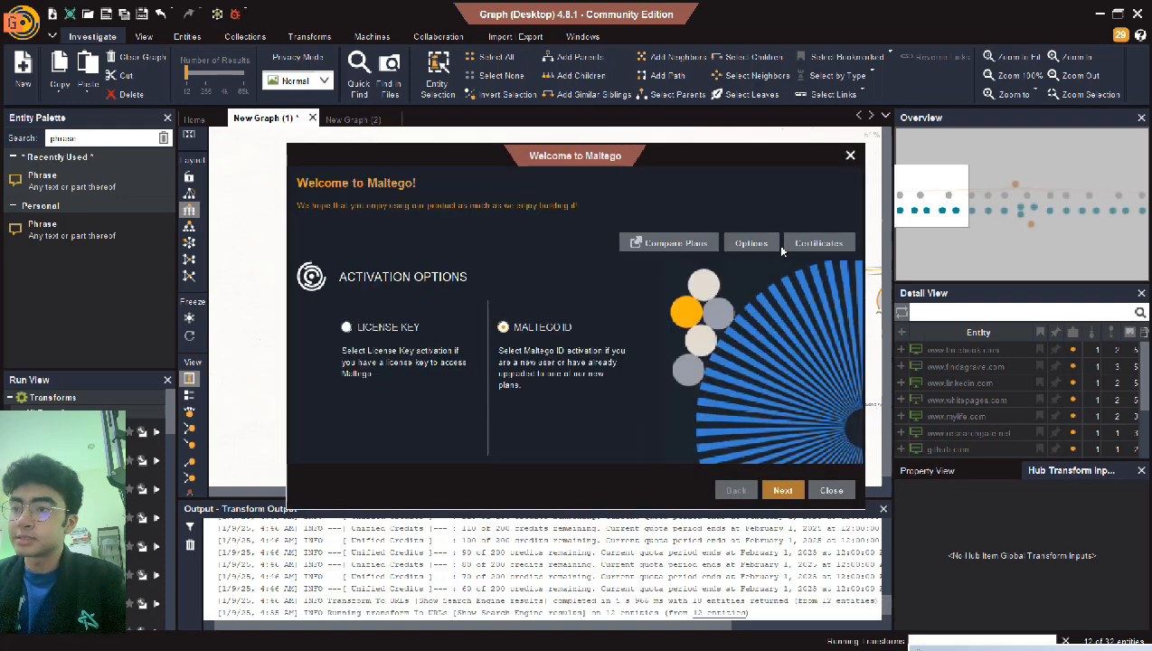
pyautogui.click(847, 154)
# - Rerun To URLs [Show Search Engine results] on the website entity and close the Error and Welcome dialogs
pyautogui.rightClick(615, 323)
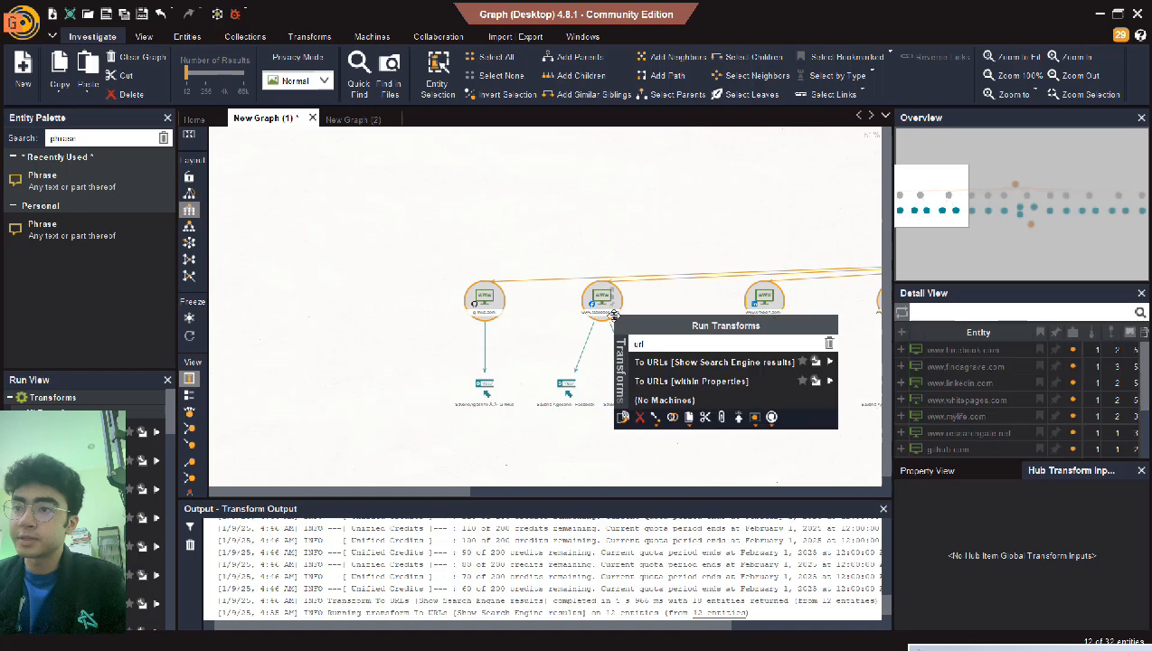
pyautogui.click(662, 367)
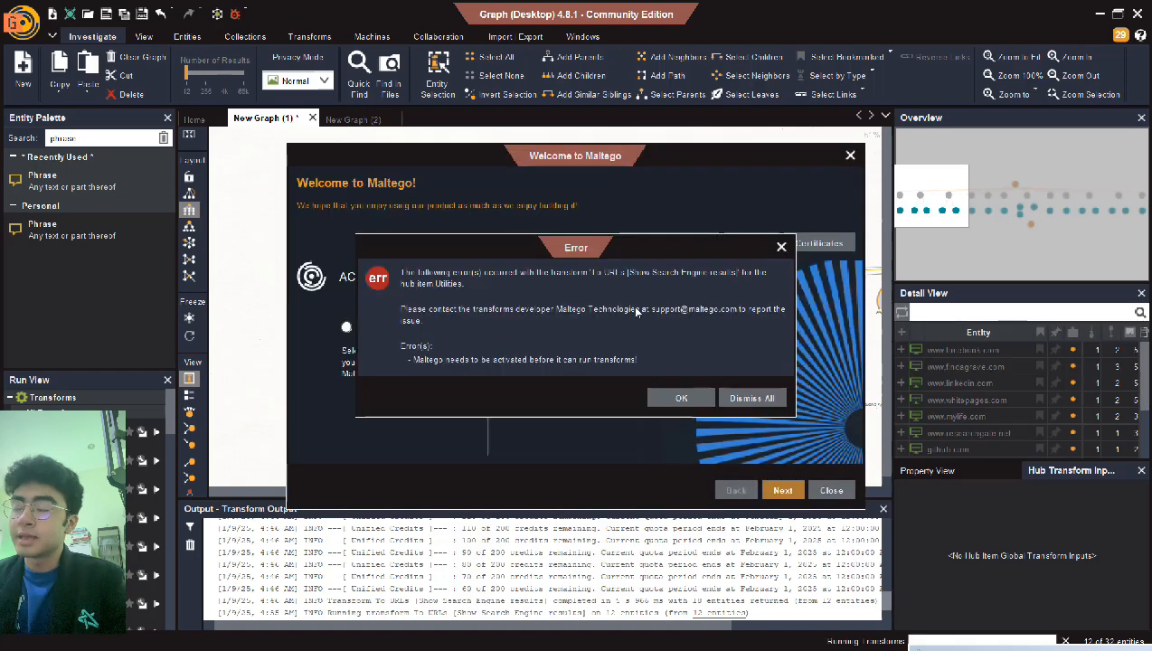
pyautogui.click(781, 247)
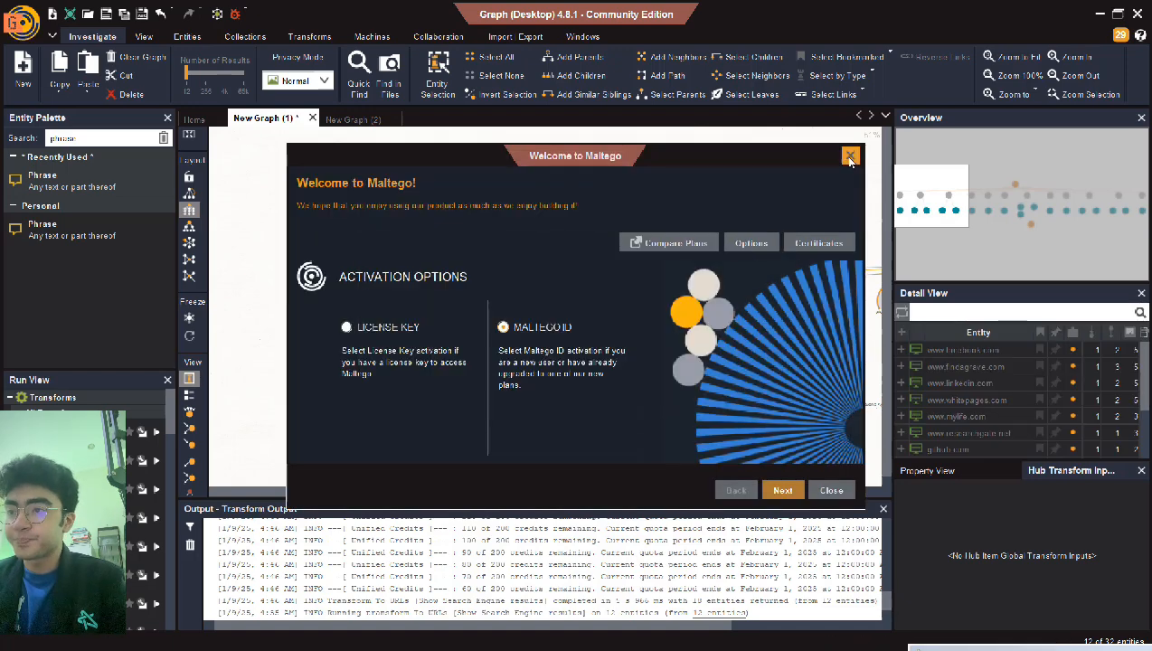
pyautogui.click(849, 155)
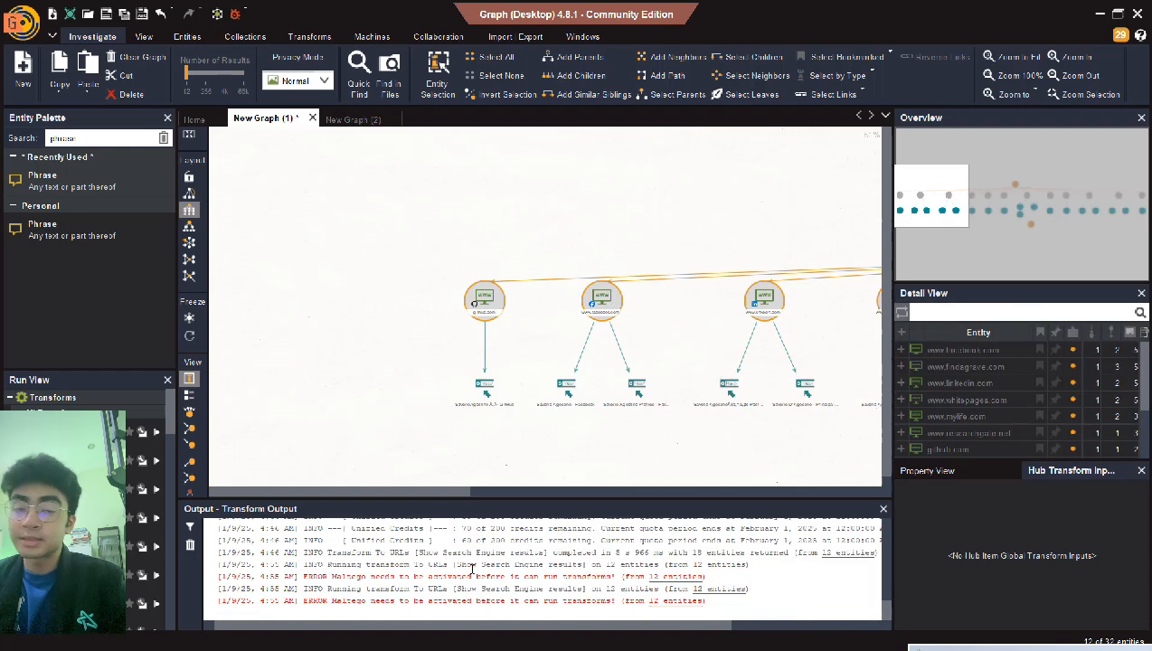
# - Select the URL result nodes and switch the graph to Entity List view
pyautogui.rightClick(603, 302)
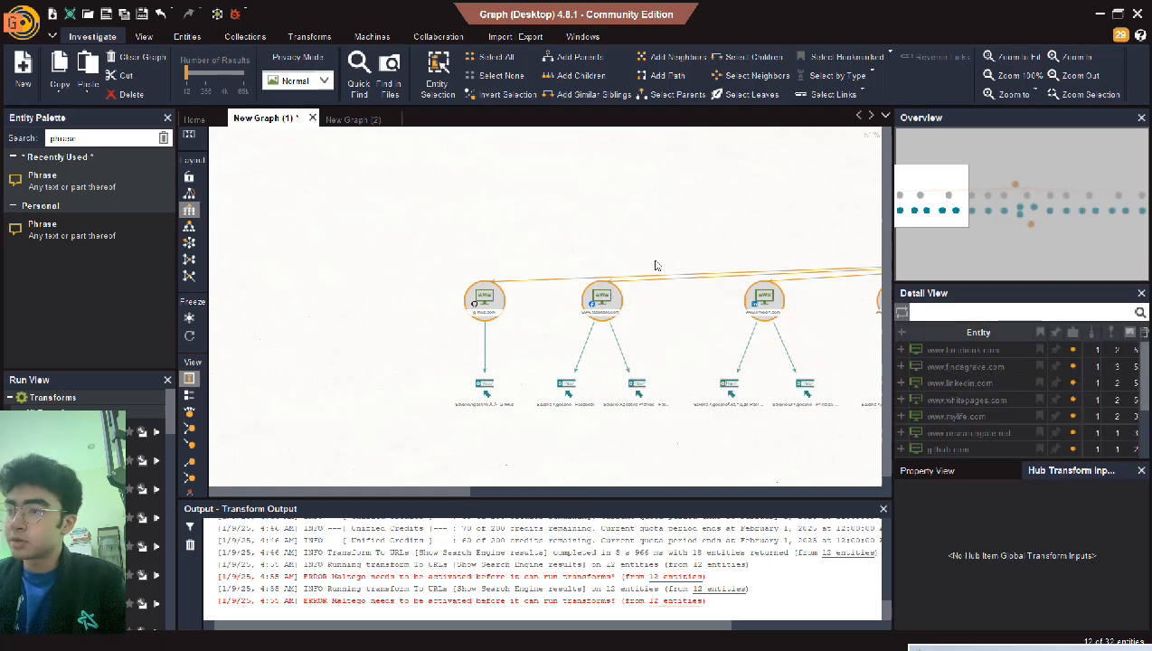
pyautogui.moveTo(514, 383)
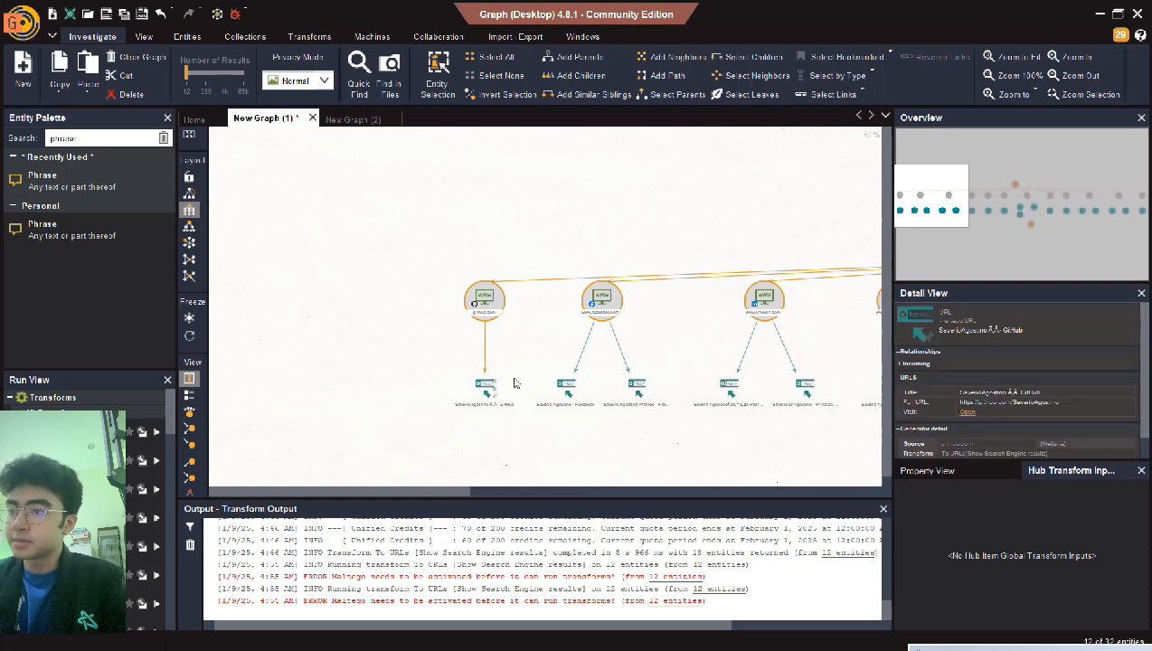
pyautogui.click(469, 374)
pyautogui.moveTo(484, 387); pyautogui.dragTo(189, 298)
pyautogui.click(189, 395)
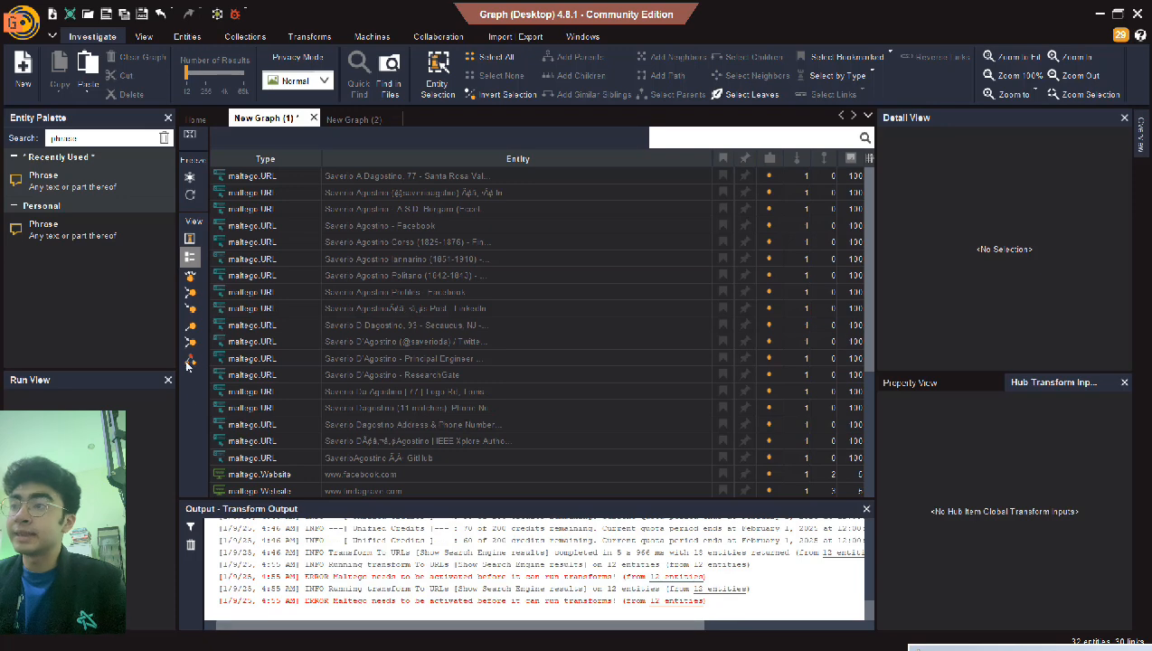
# - Open the first URL result, then the Instagram profile result, in the browser from Detail View
pyautogui.click(361, 175)
pyautogui.scroll(-5, 361, 175)
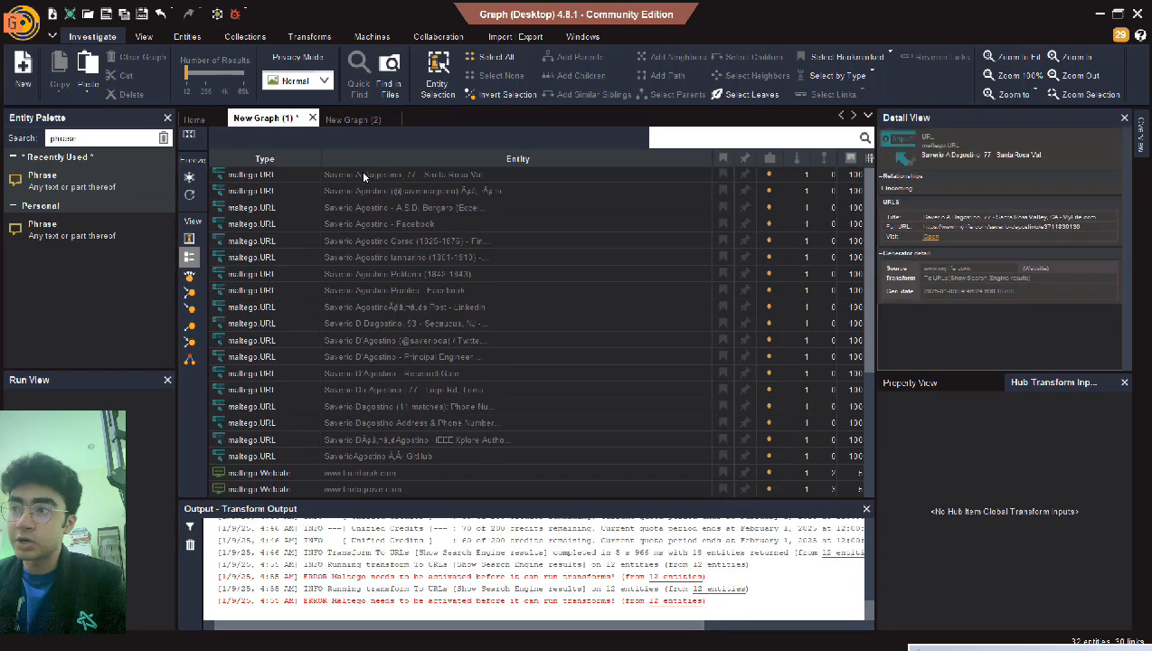
pyautogui.scroll(5, 361, 170)
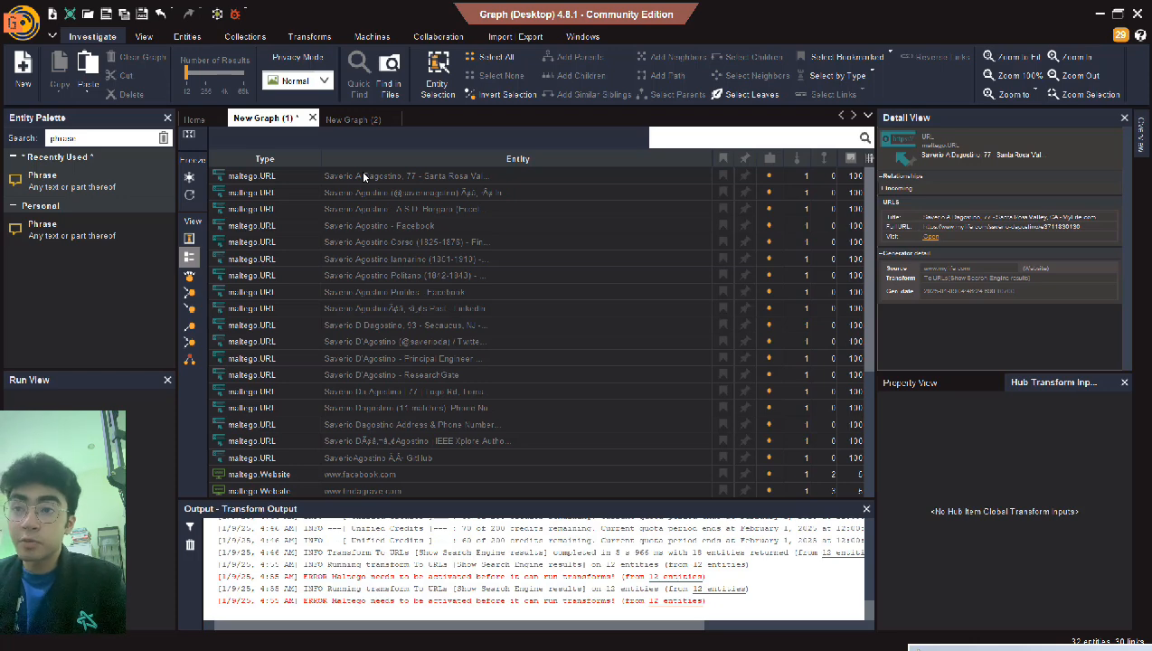
pyautogui.click(362, 176)
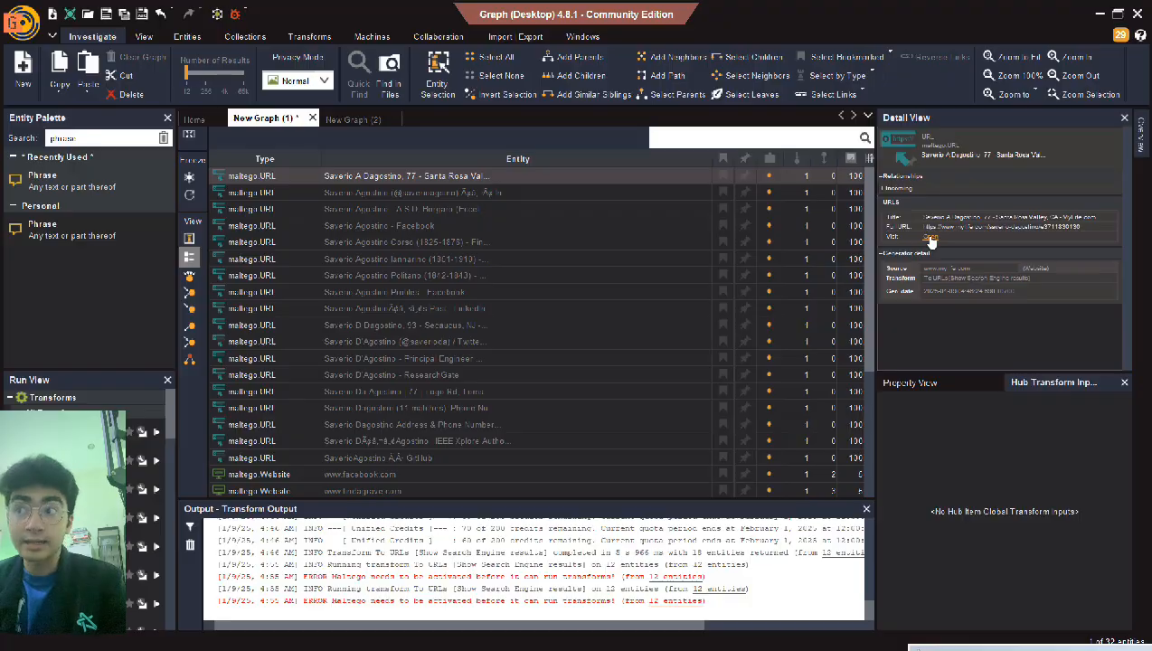
pyautogui.click(931, 239)
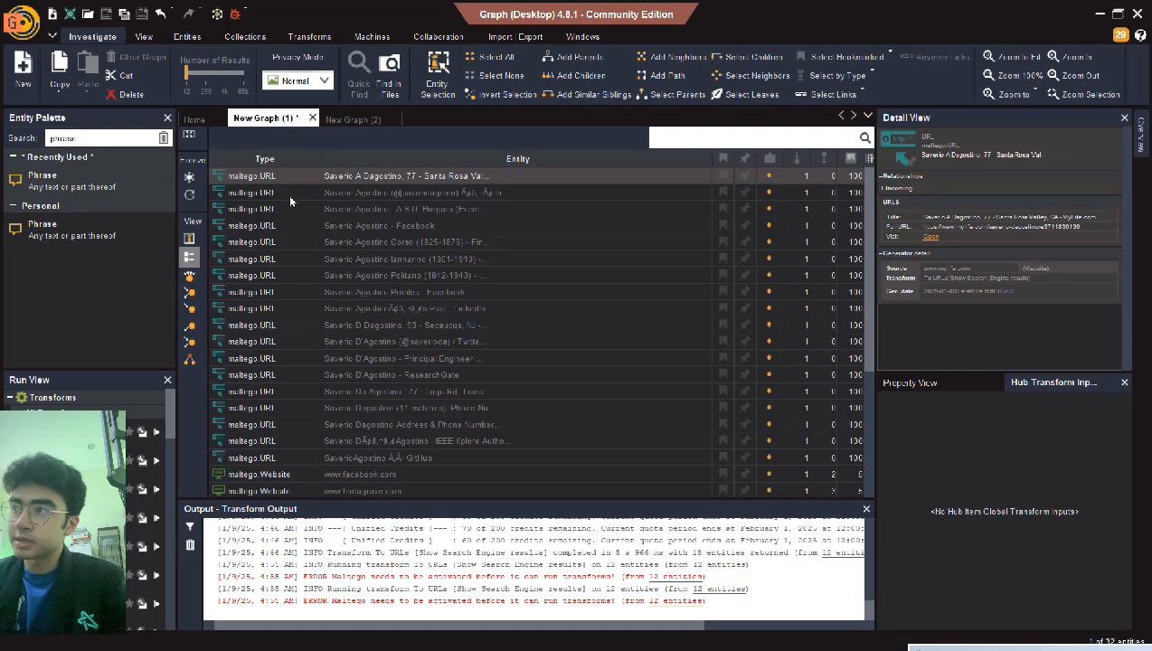
pyautogui.click(382, 192)
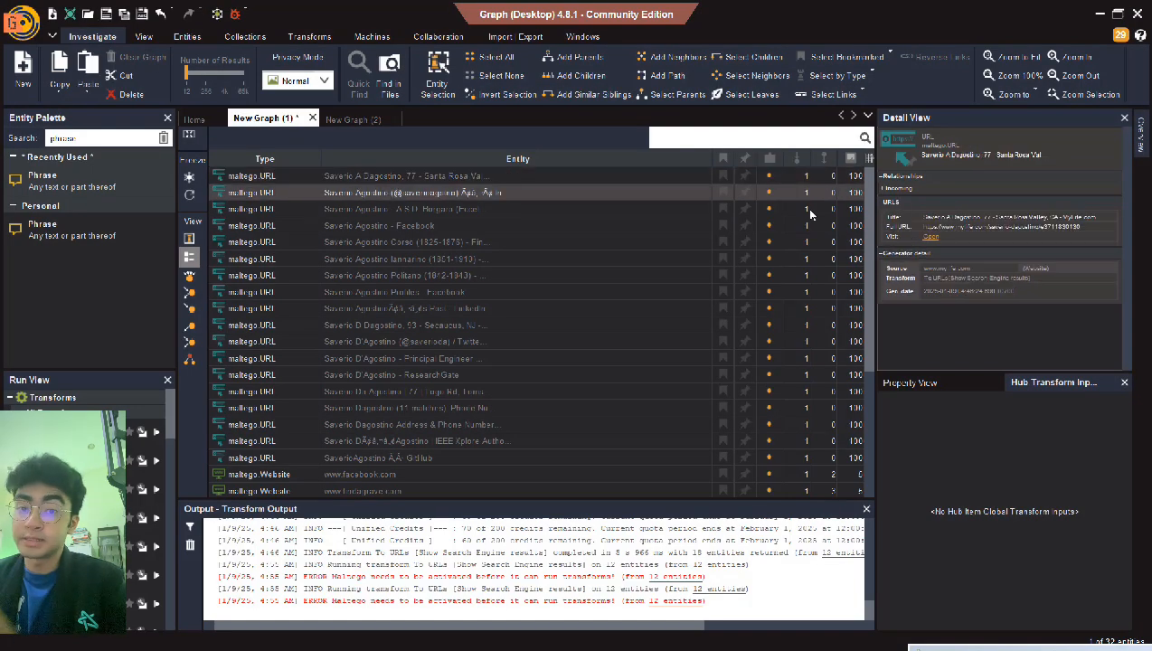
pyautogui.click(932, 254)
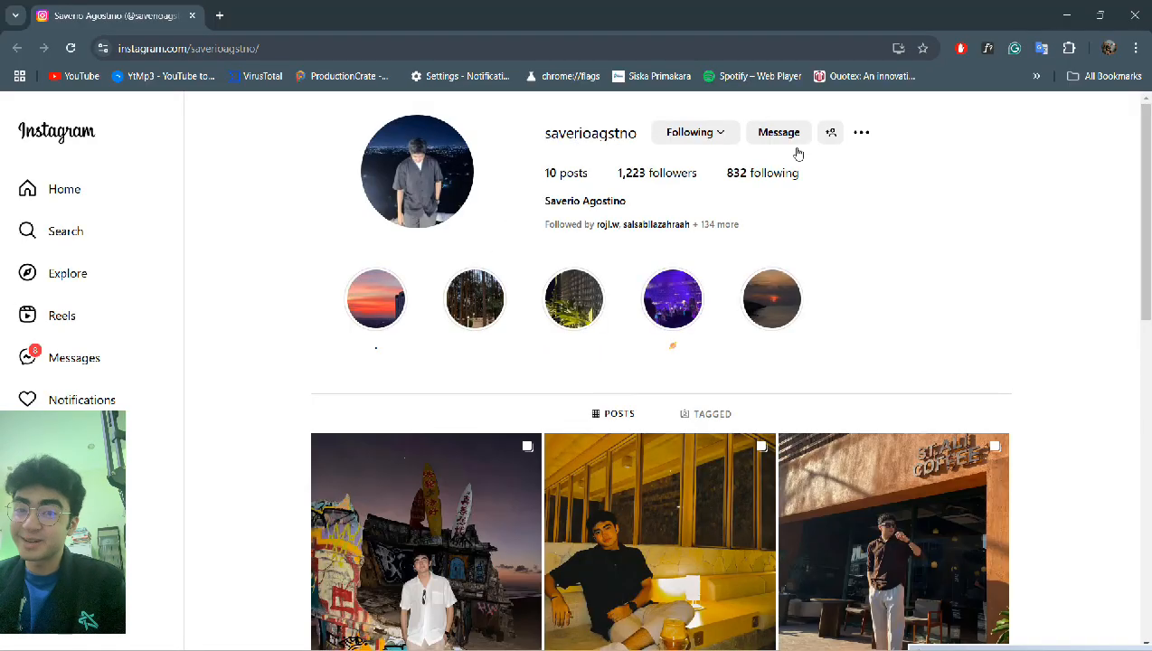
# - Look over the Instagram profile, then open and close the A.S.D. Borgaro LinkedIn result
pyautogui.scroll(-8, 828, 469)
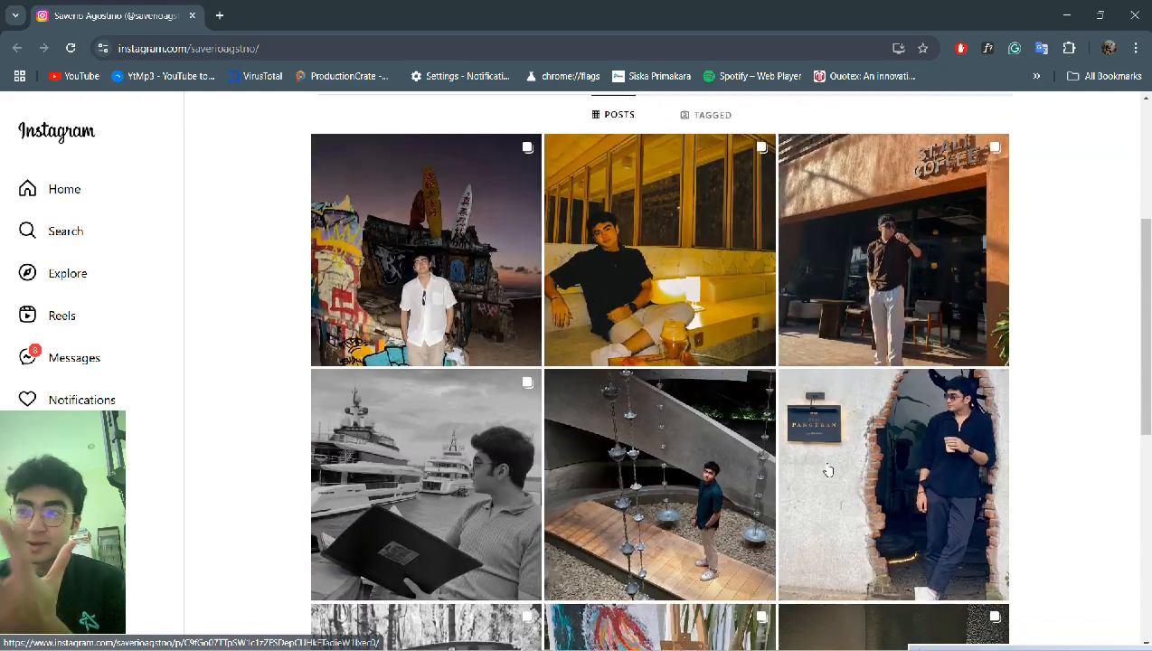
pyautogui.scroll(8, 828, 469)
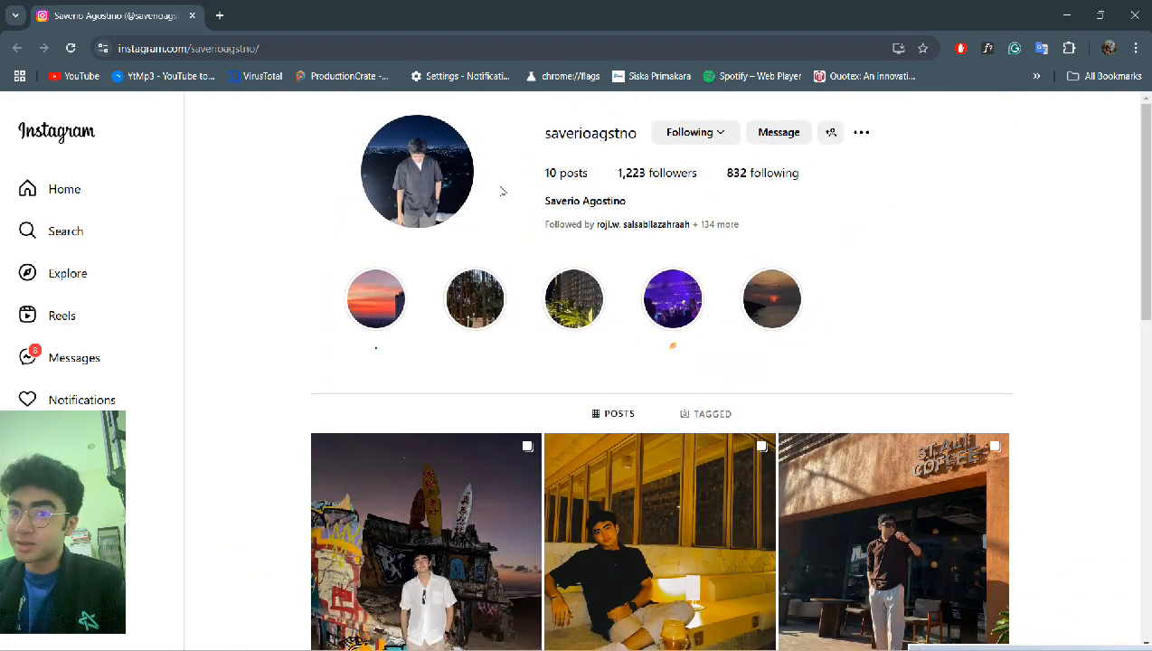
pyautogui.click(192, 16)
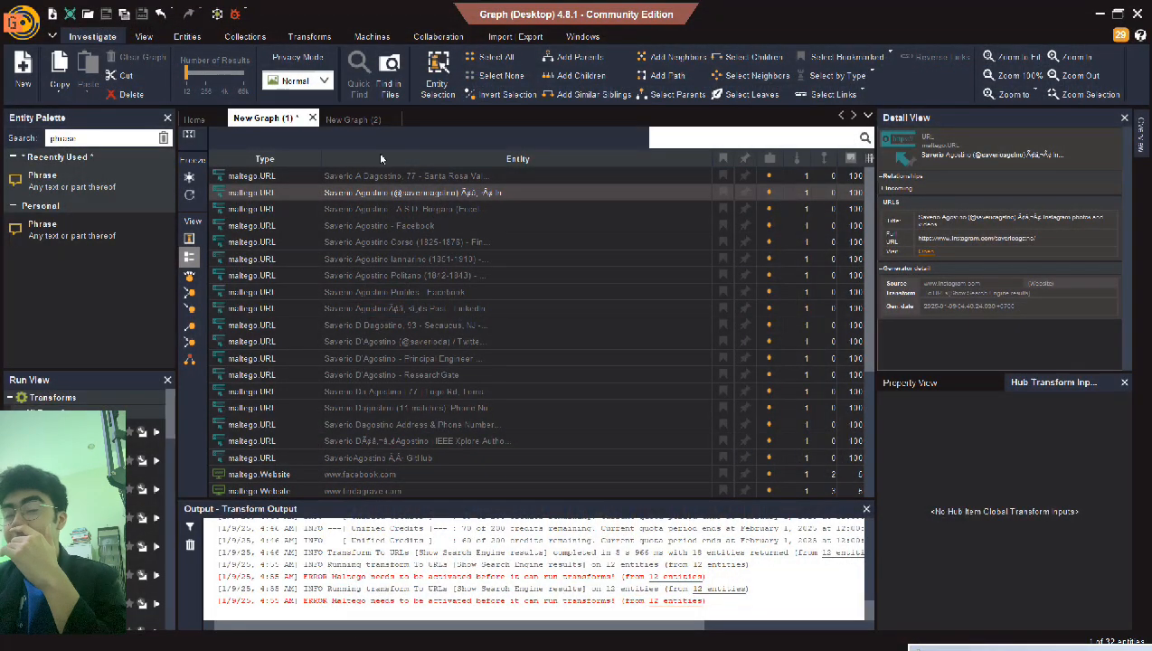
pyautogui.click(401, 211)
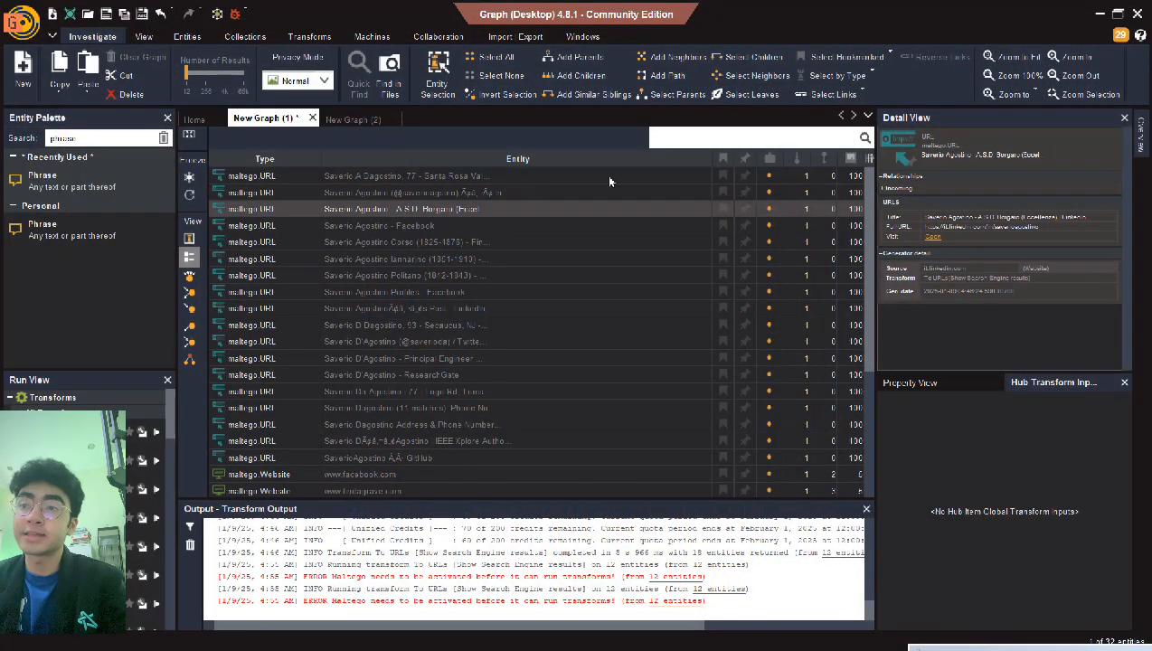
pyautogui.click(937, 238)
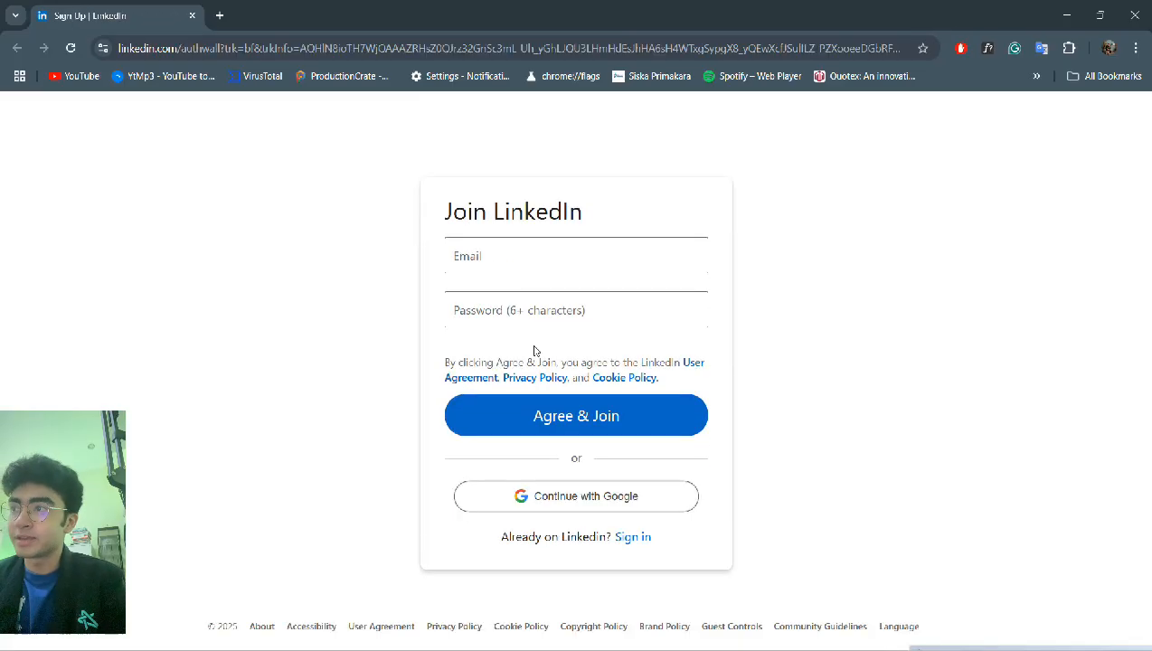
pyautogui.click(195, 16)
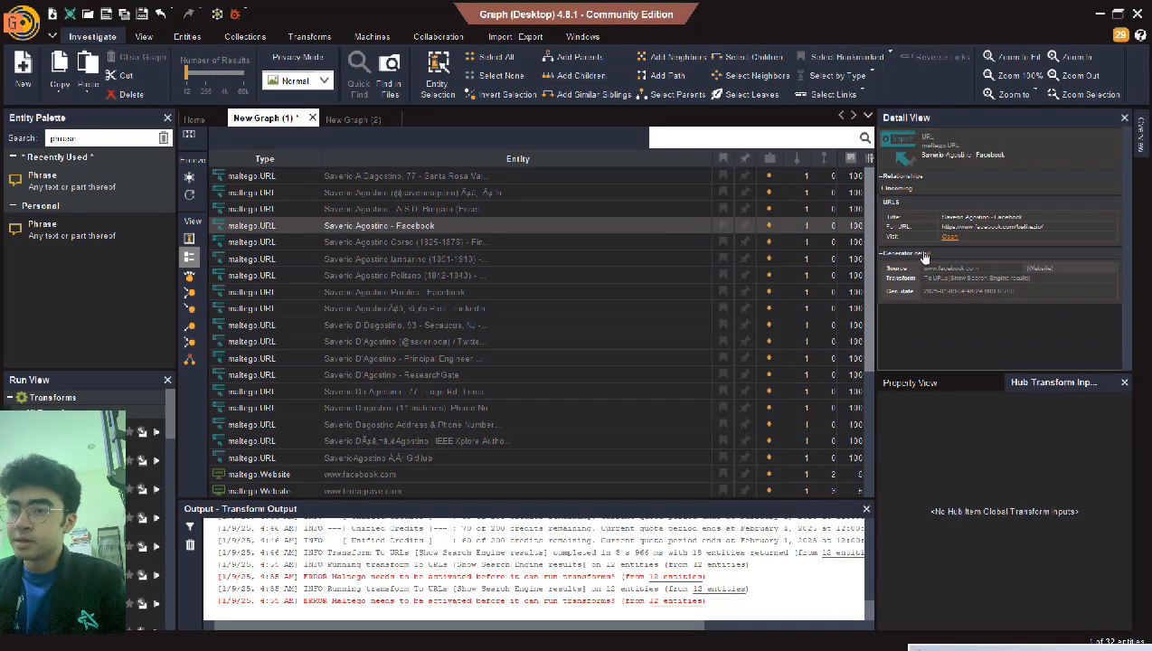
# - Open the Facebook profile result, scroll through its single friend and 2014 post, then close Chrome
pyautogui.click(949, 240)
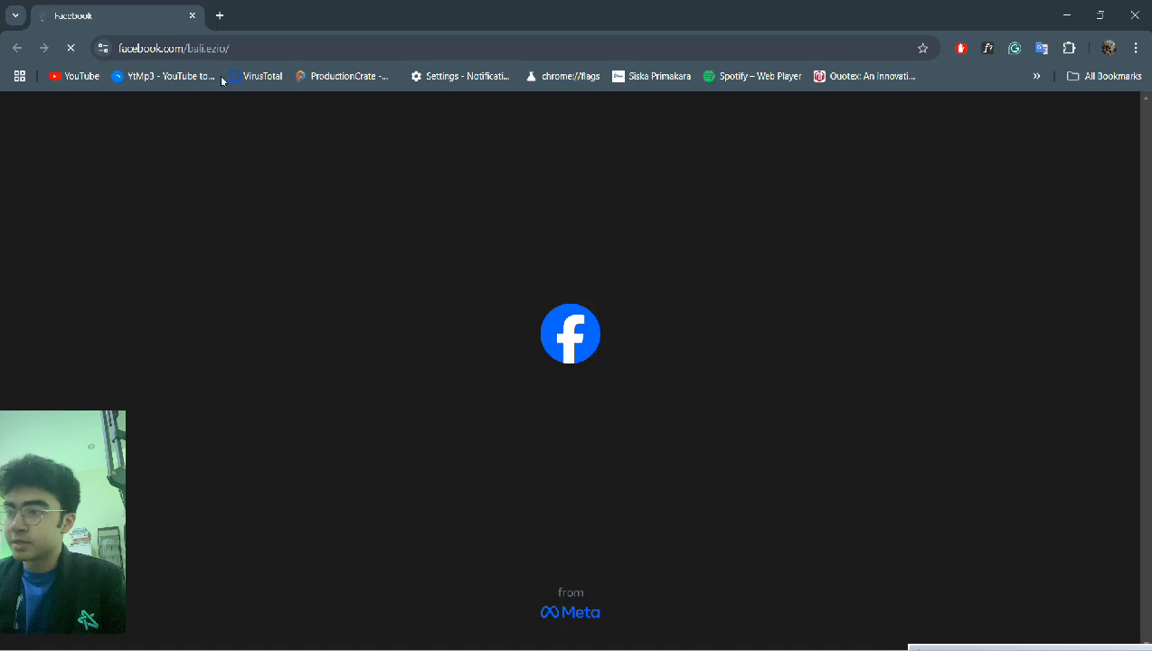
pyautogui.scroll(-3, 329, 237)
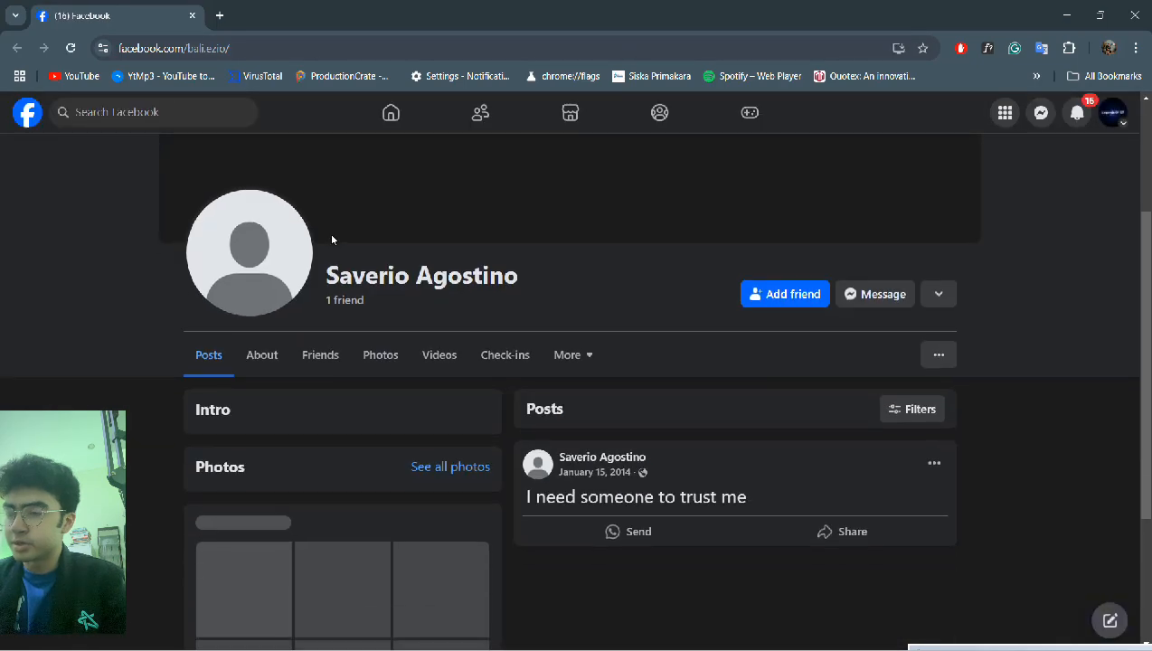
pyautogui.scroll(-1, 331, 239)
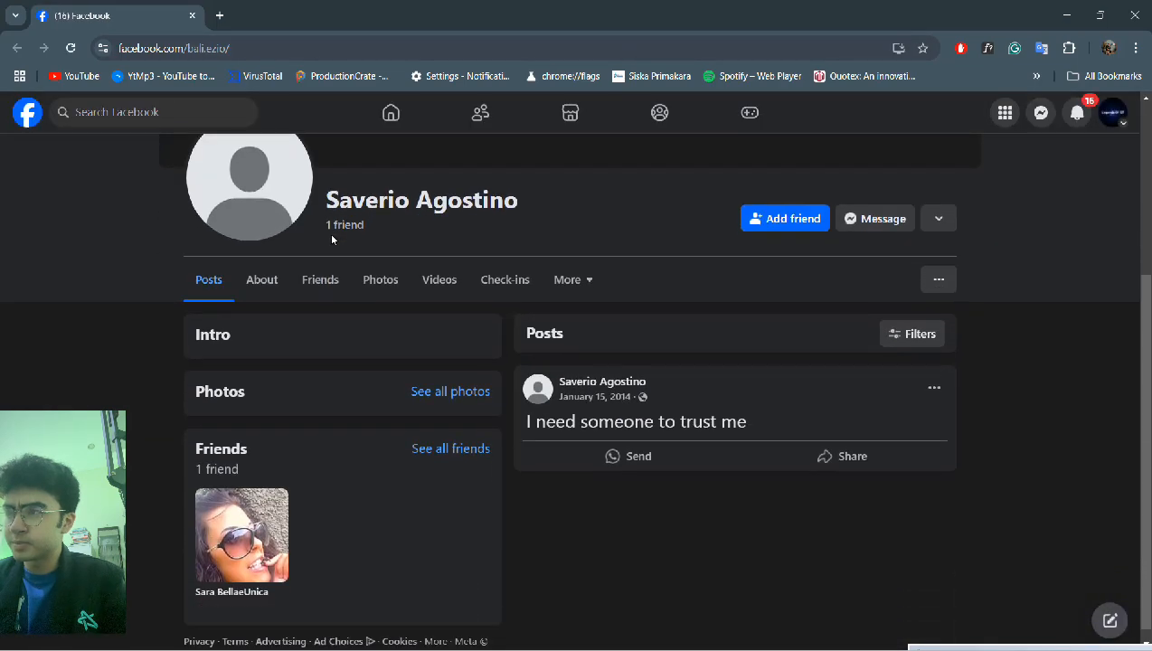
pyautogui.scroll(-1, 329, 234)
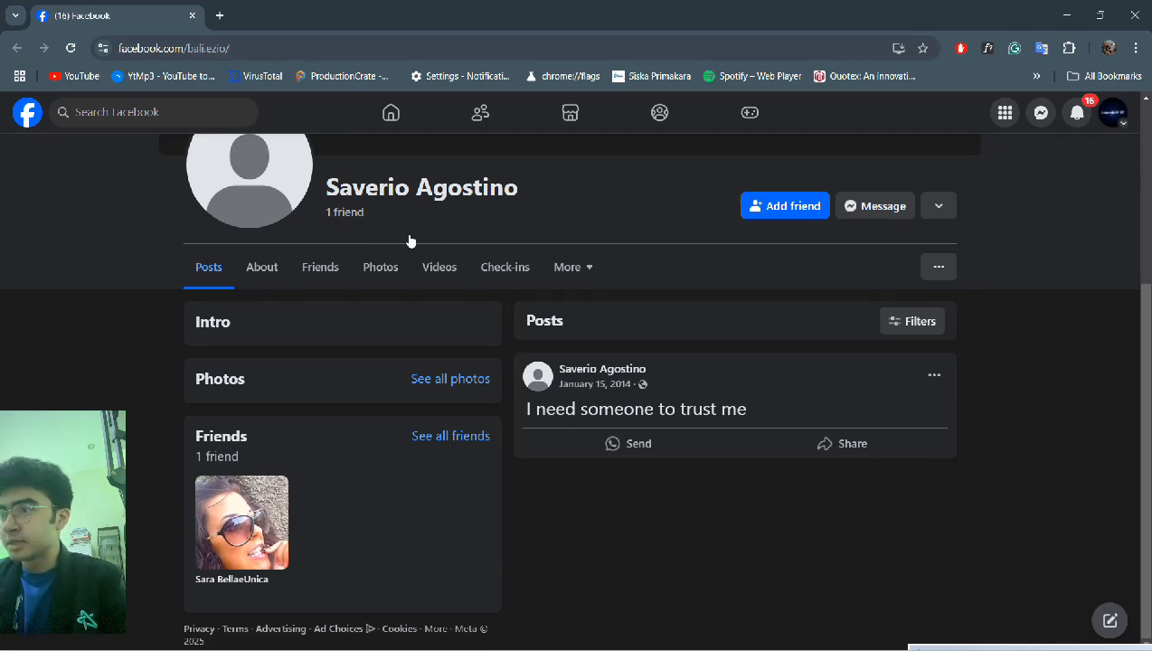
pyautogui.click(194, 15)
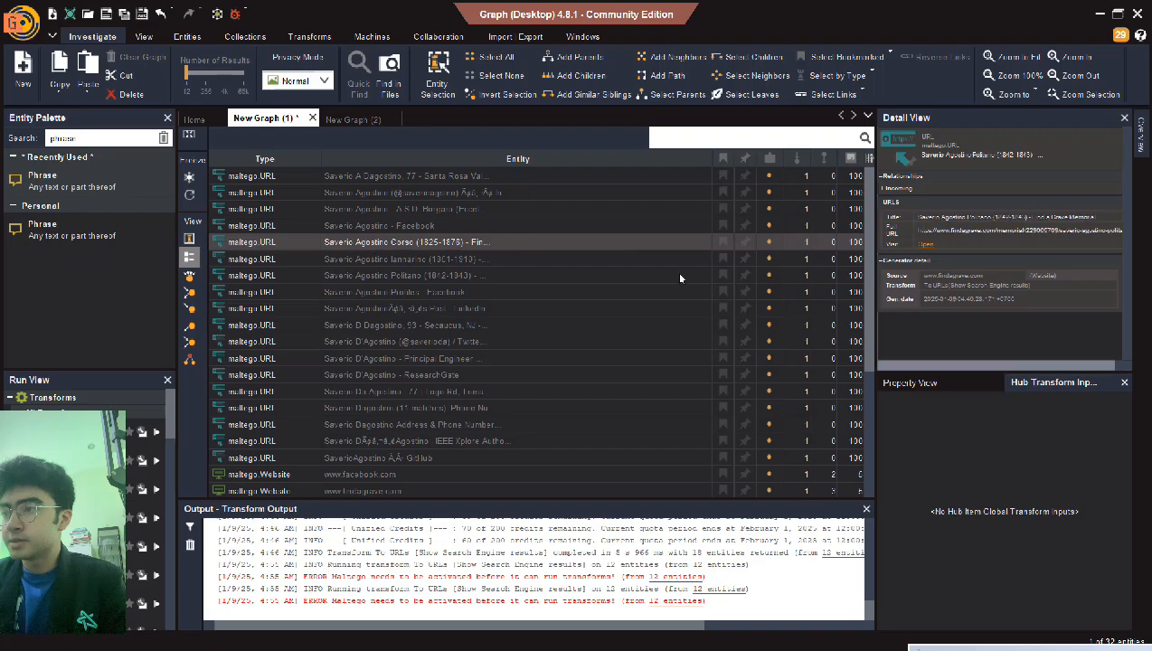
# - View the Find a Grave memorial (1825–1876, Termini Imerese) in Chrome, then close the window
pyautogui.click(923, 246)
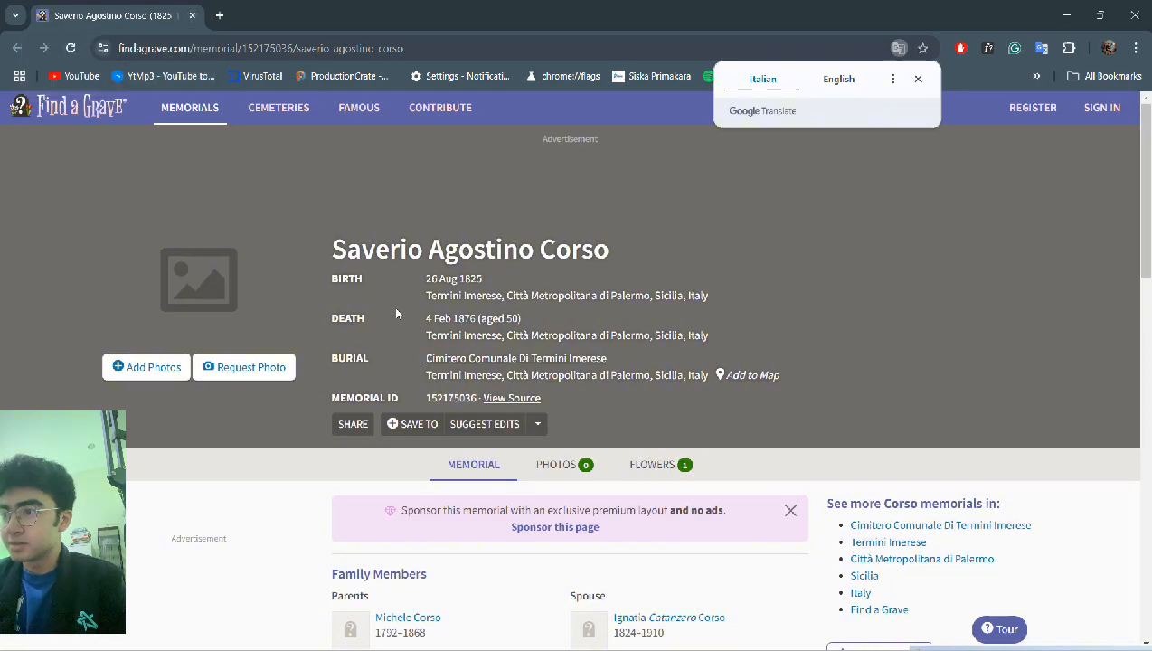
pyautogui.scroll(-3, 396, 311)
pyautogui.scroll(4, 216, 188)
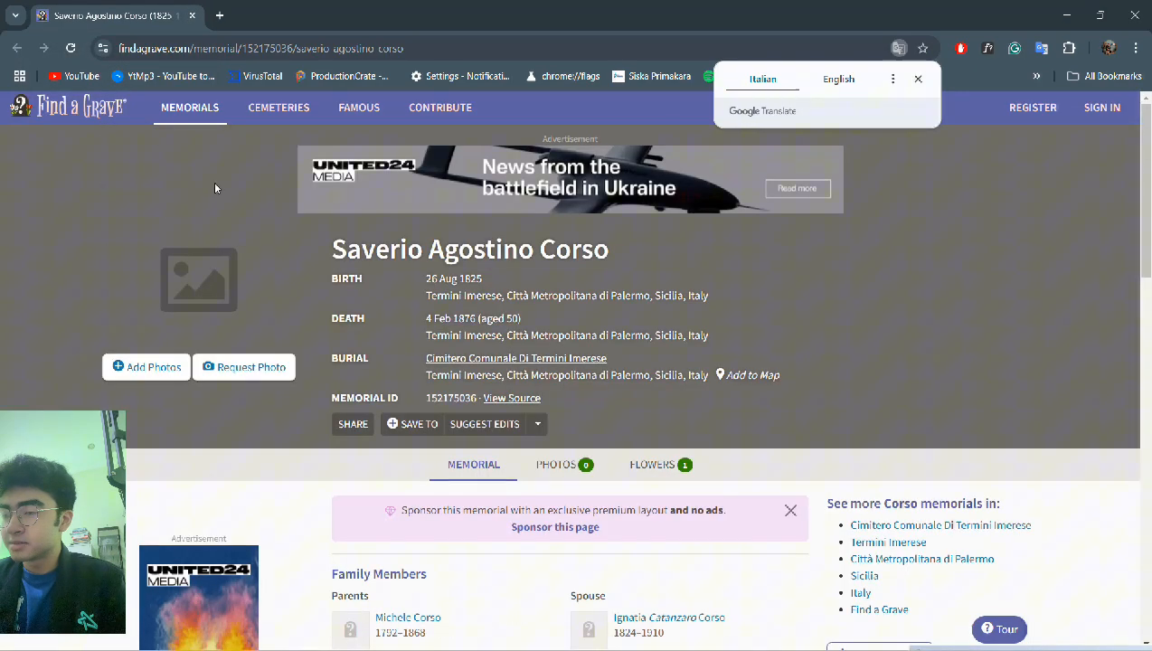
pyautogui.click(193, 15)
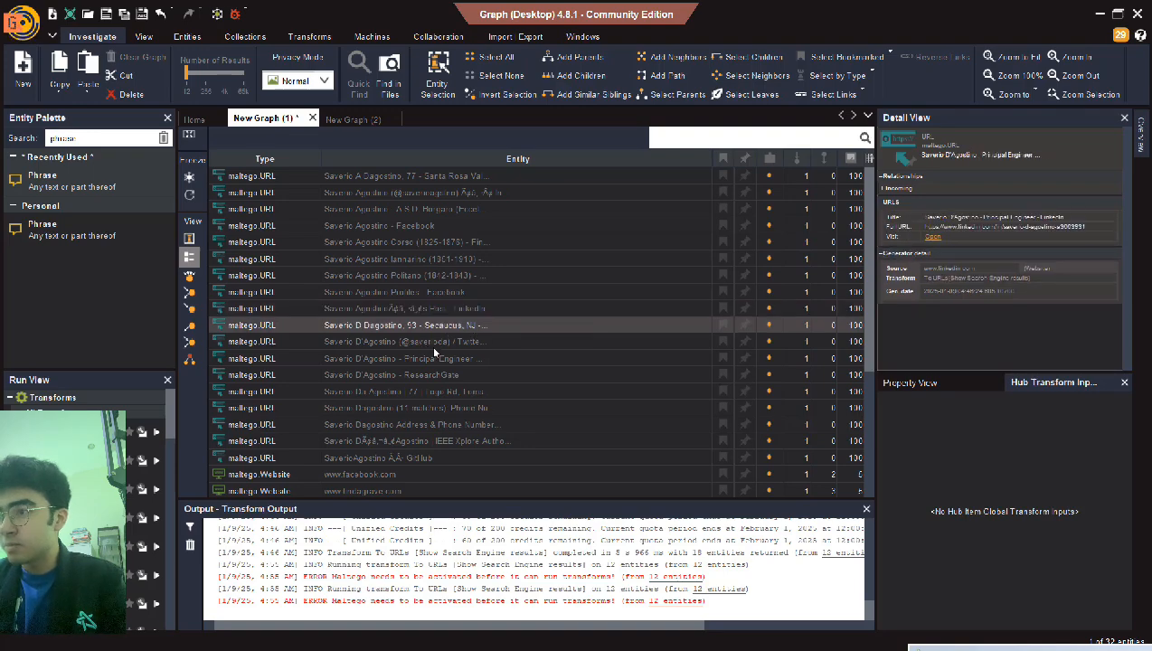
# - Open the GitHub URL entity's profile page, with 12 repositories, in Chrome from the Detail View
pyautogui.scroll(-2, 431, 344)
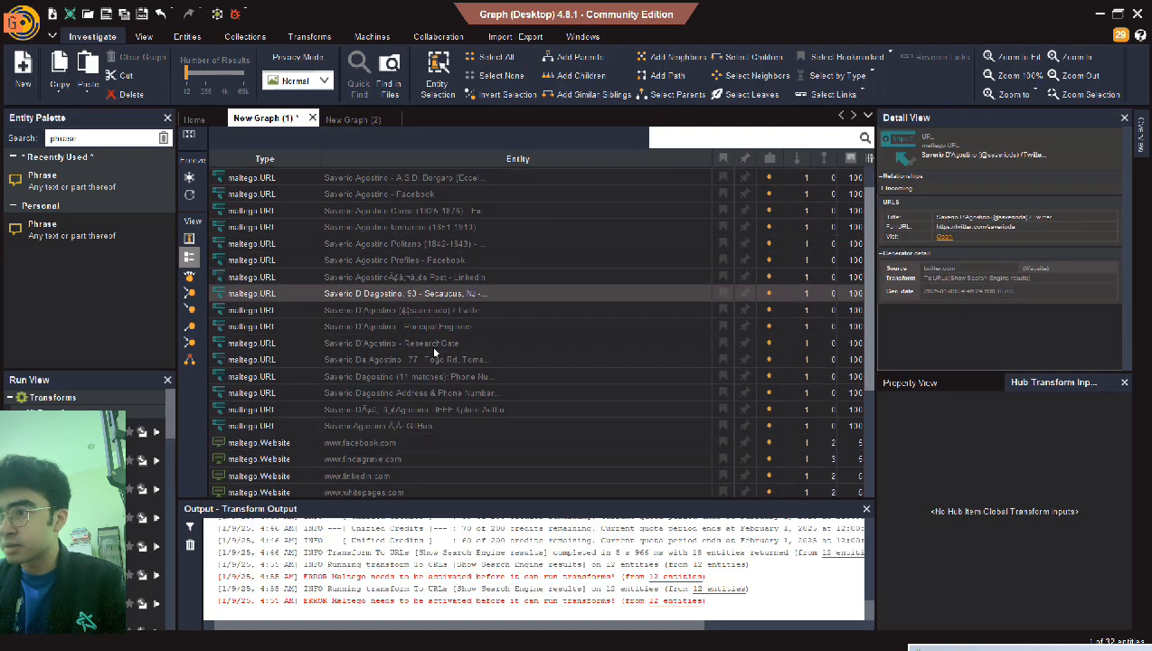
pyautogui.scroll(-1, 431, 345)
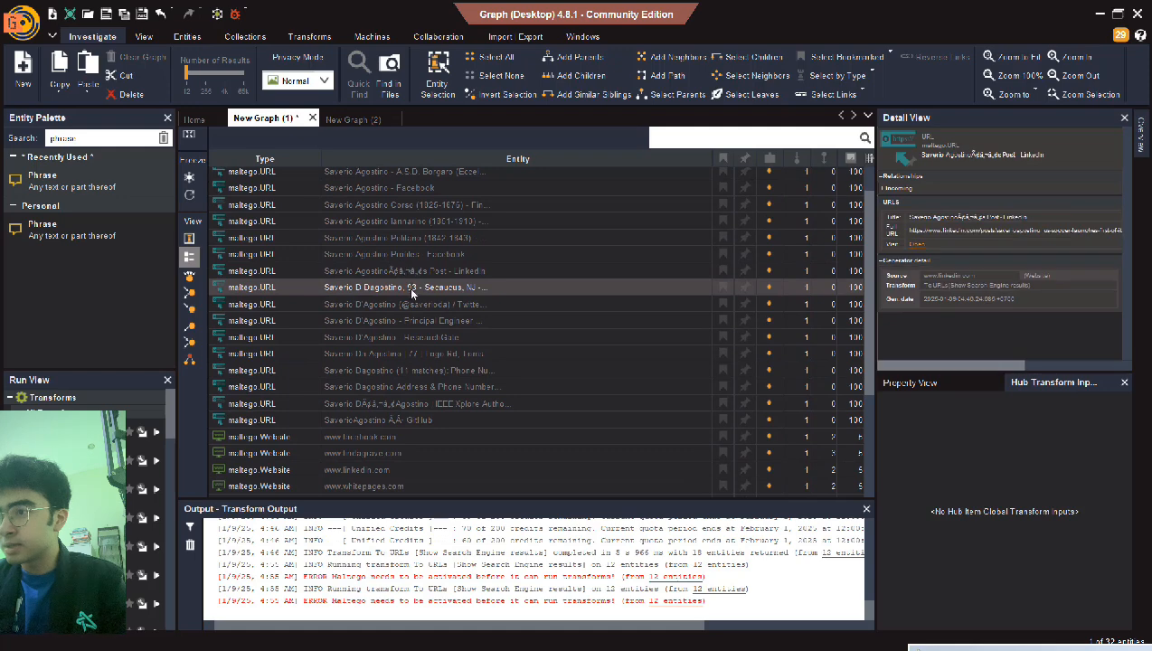
pyautogui.click(420, 381)
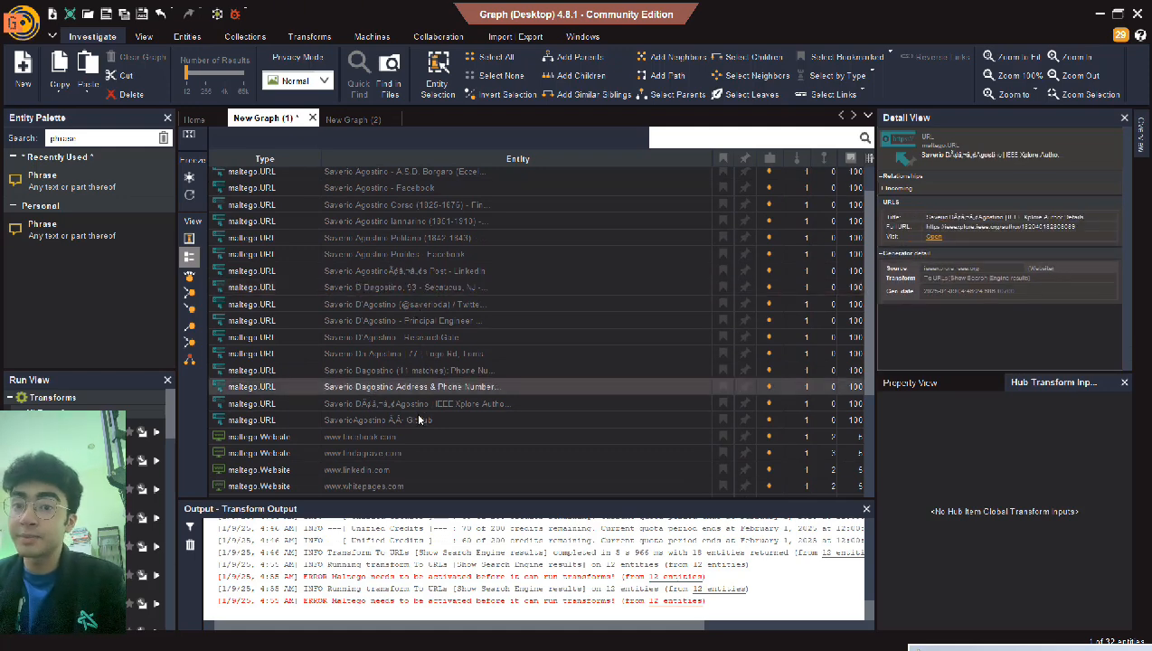
pyautogui.click(420, 420)
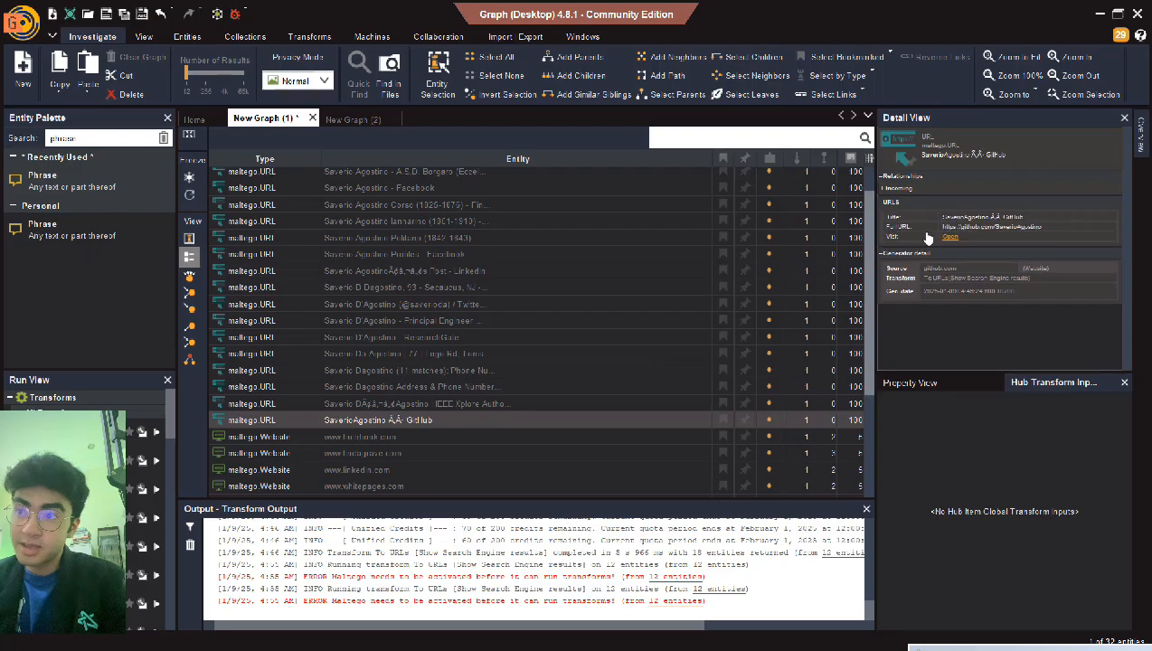
pyautogui.click(945, 238)
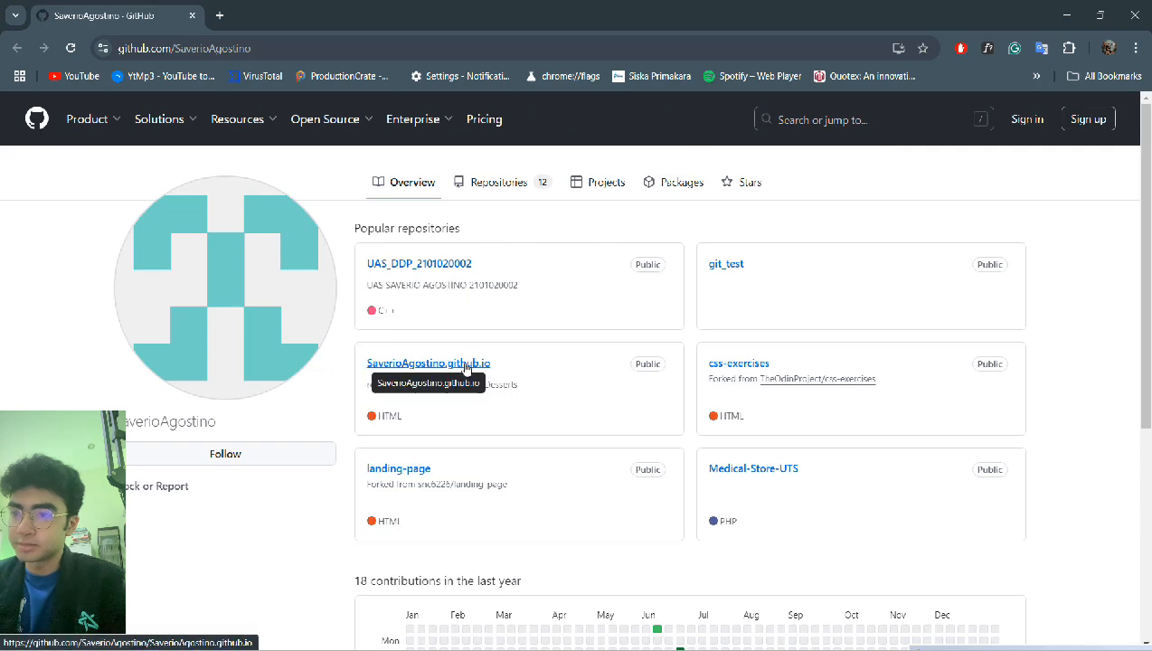
# - Scroll through the GitHub profile, then close the Chrome tab to return to Maltego's entity list
pyautogui.scroll(-1, 465, 366)
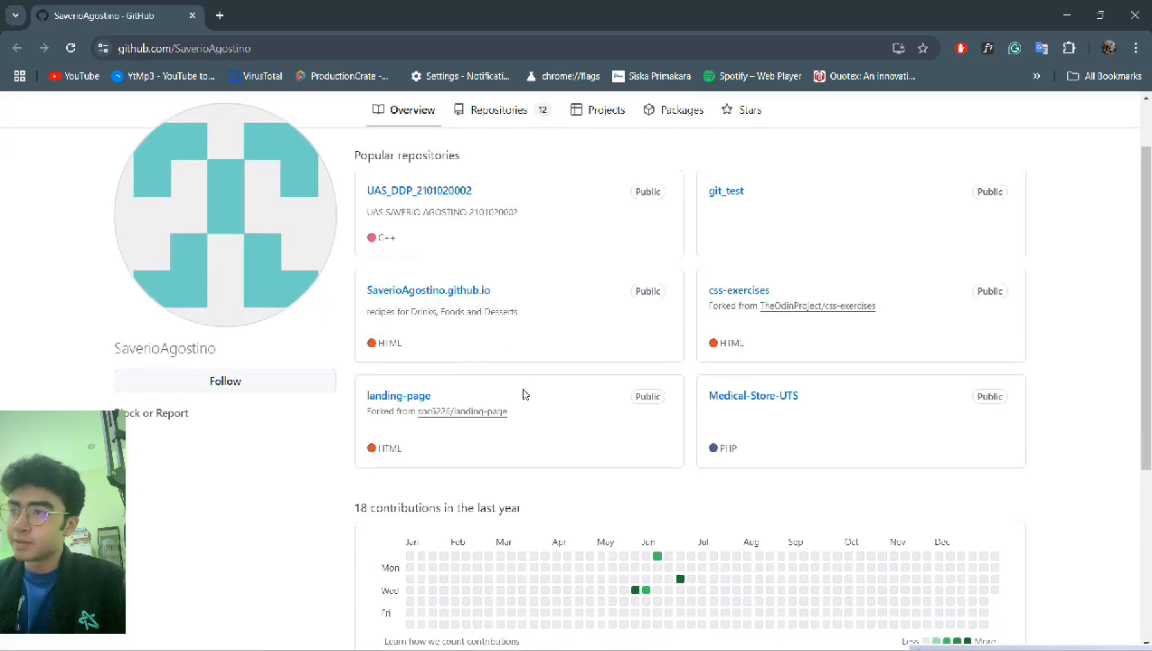
pyautogui.scroll(-1, 523, 394)
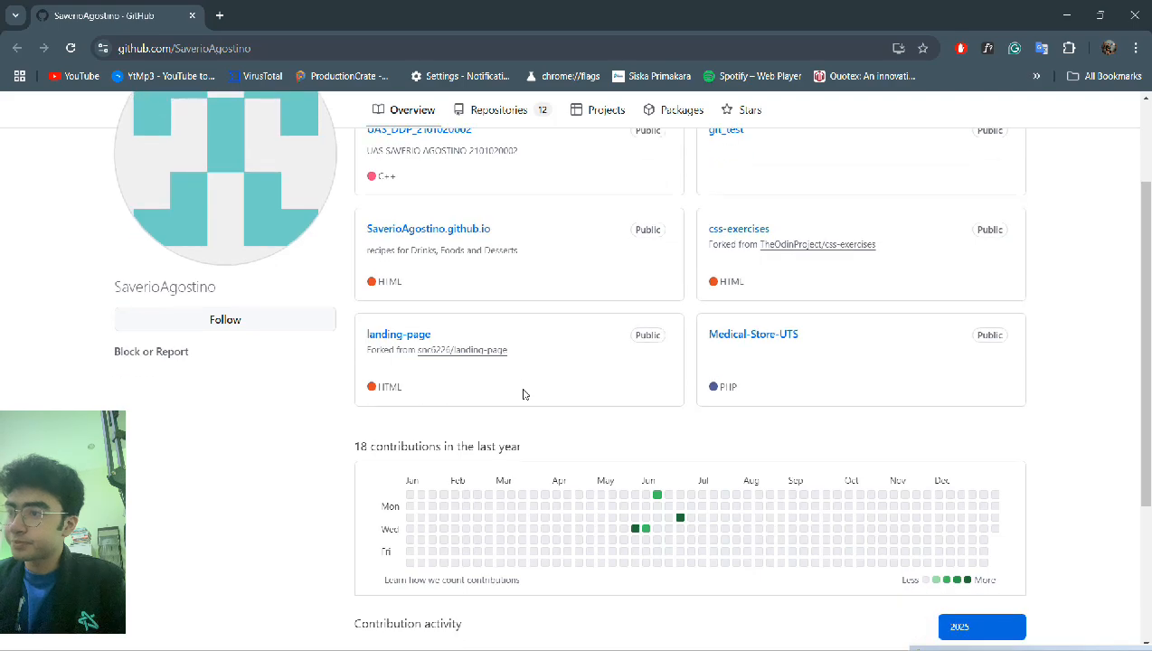
pyautogui.scroll(2, 522, 394)
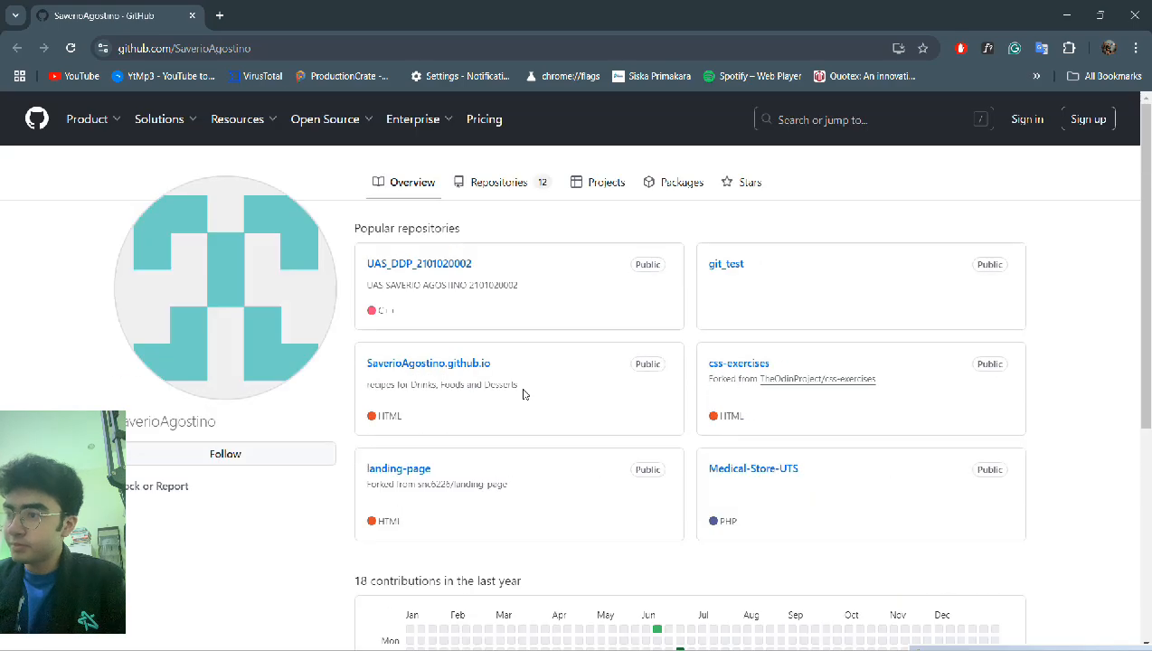
pyautogui.click(191, 15)
pyautogui.scroll(-3, 387, 380)
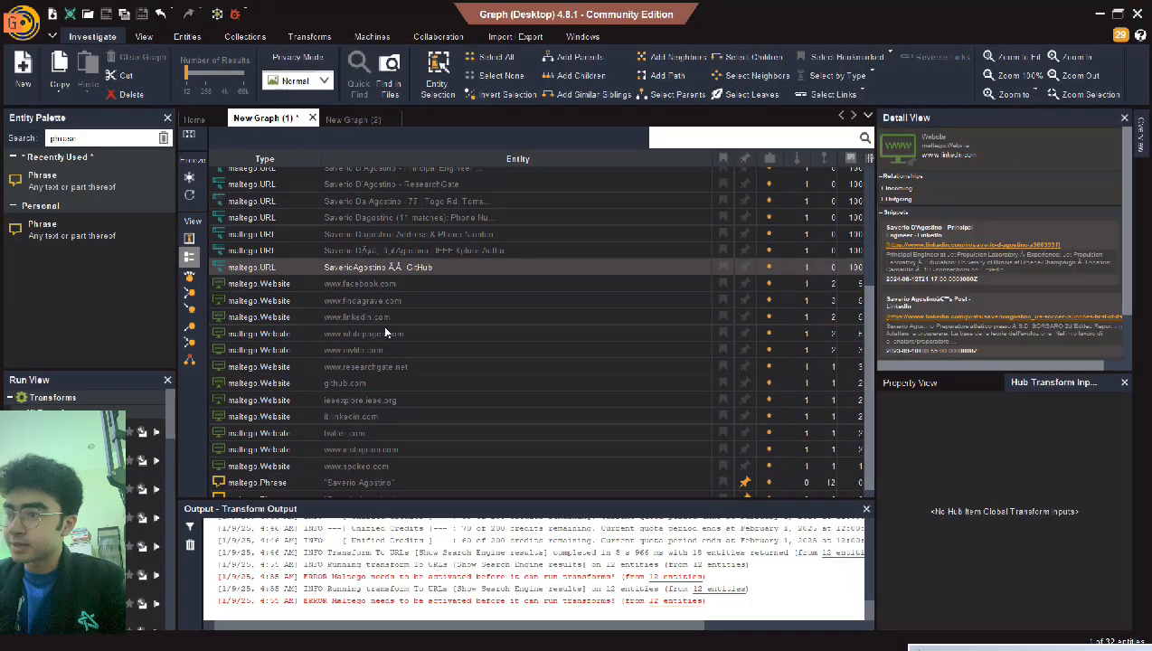
pyautogui.scroll(-1, 383, 406)
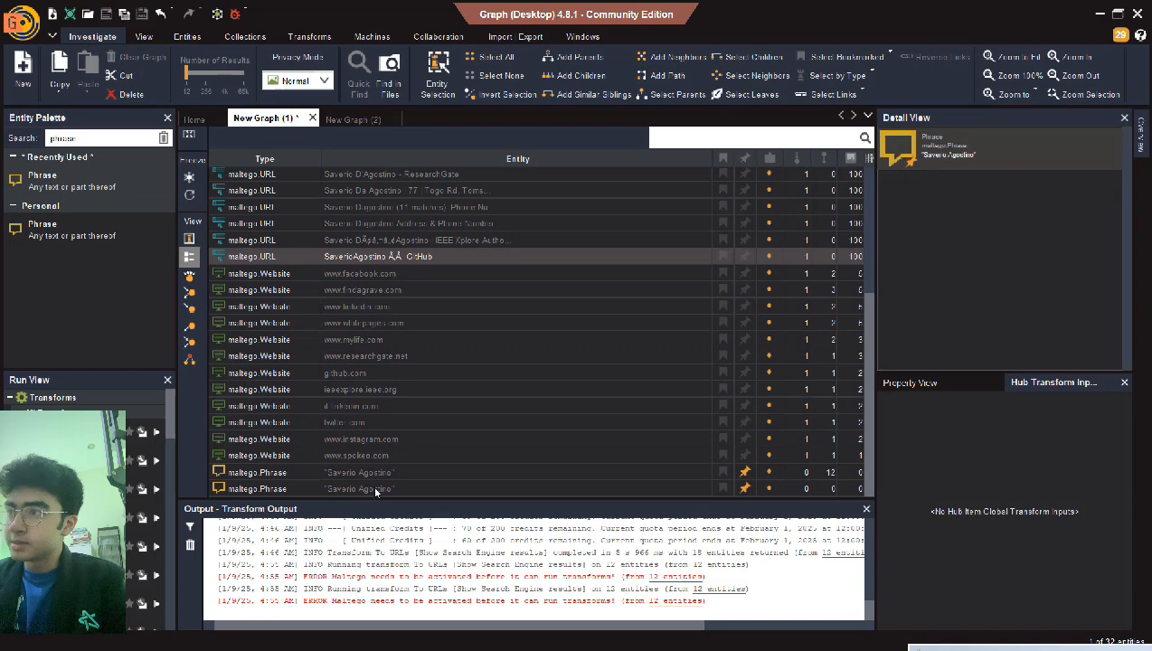
pyautogui.scroll(4, 642, 300)
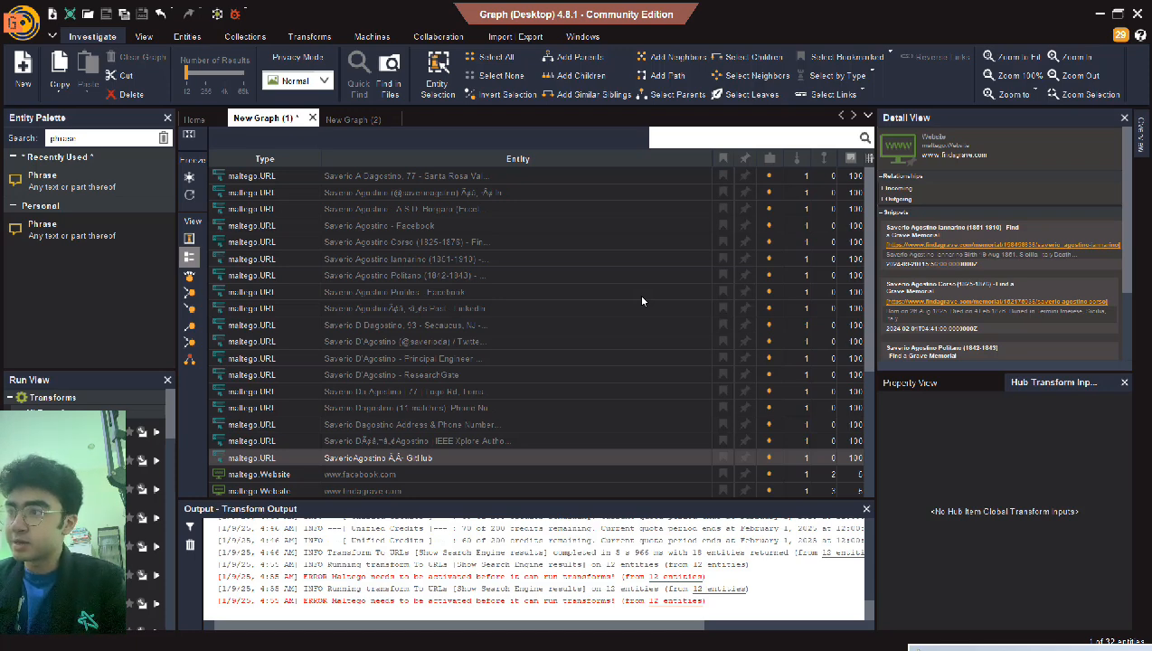
pyautogui.scroll(-5, 642, 301)
pyautogui.scroll(5, 642, 301)
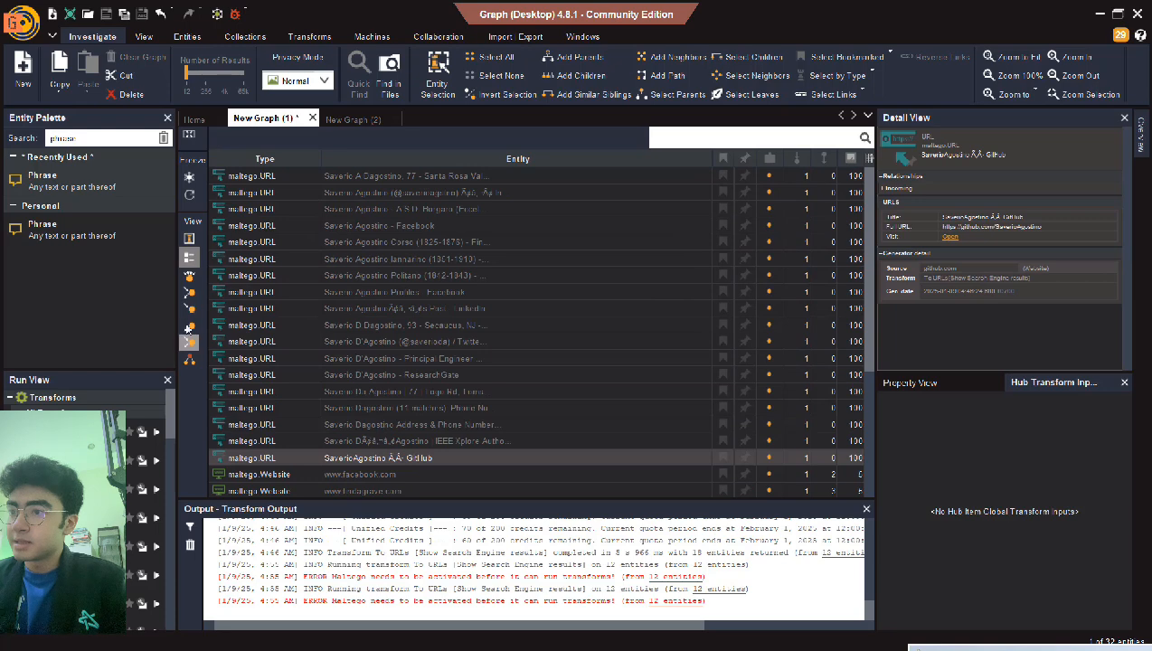
# - Switch the results to the node graph view, discarding an accidental link, and zoom out and pan
pyautogui.click(188, 238)
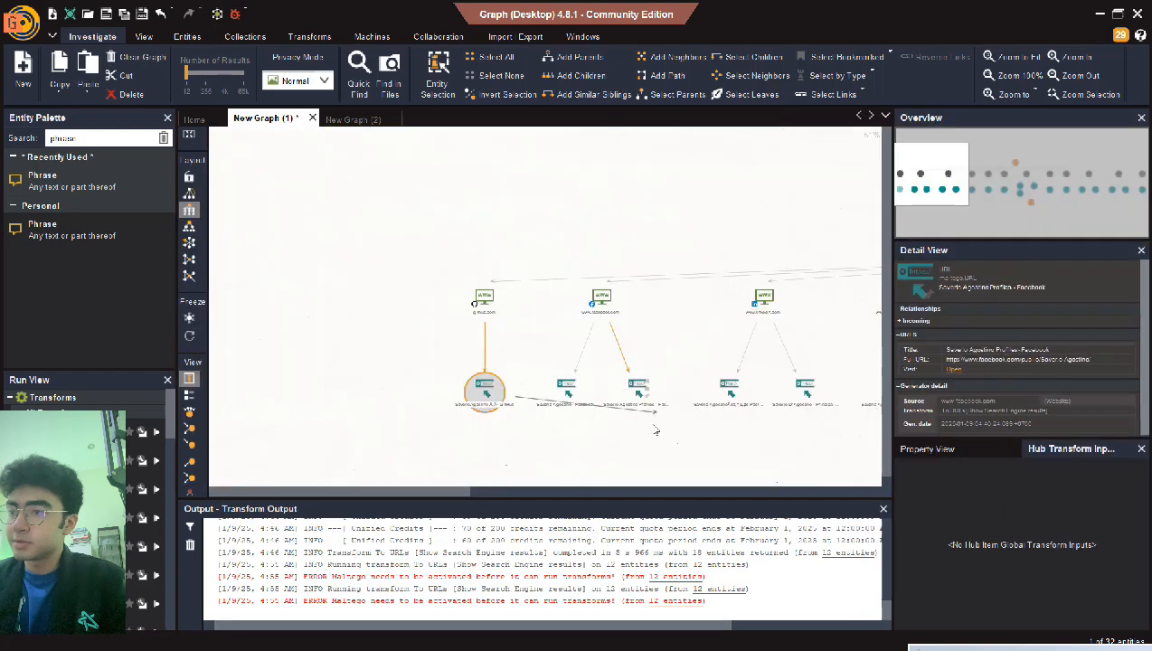
pyautogui.moveTo(654, 426); pyautogui.dragTo(568, 396)
pyautogui.click(657, 433)
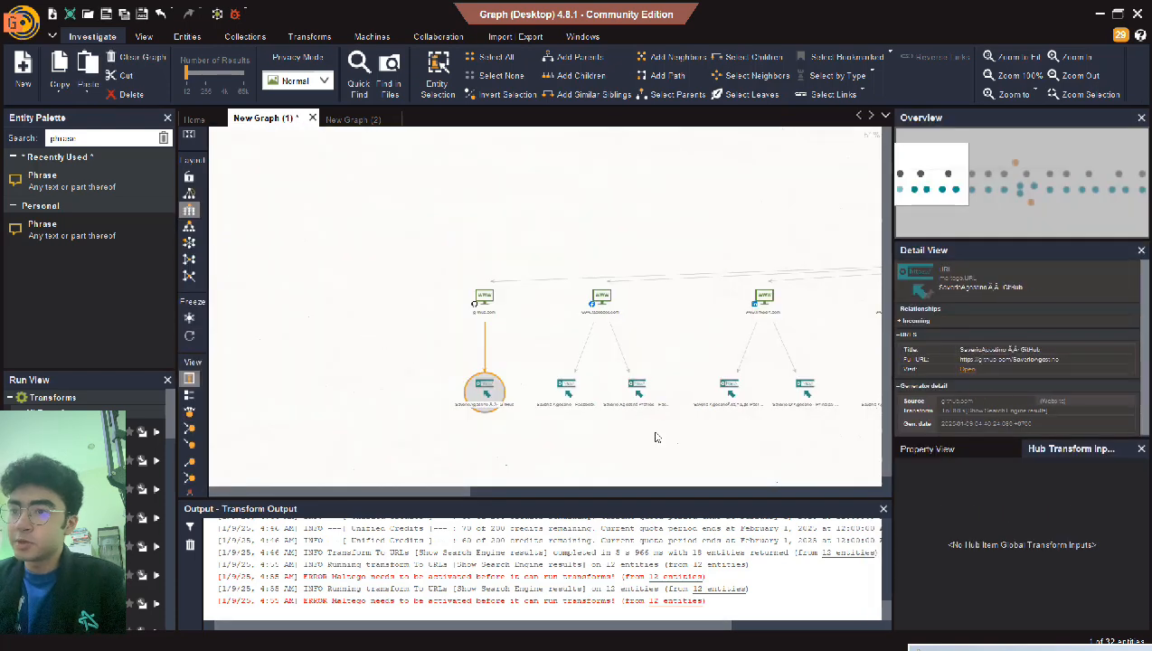
pyautogui.scroll(-2, 657, 438)
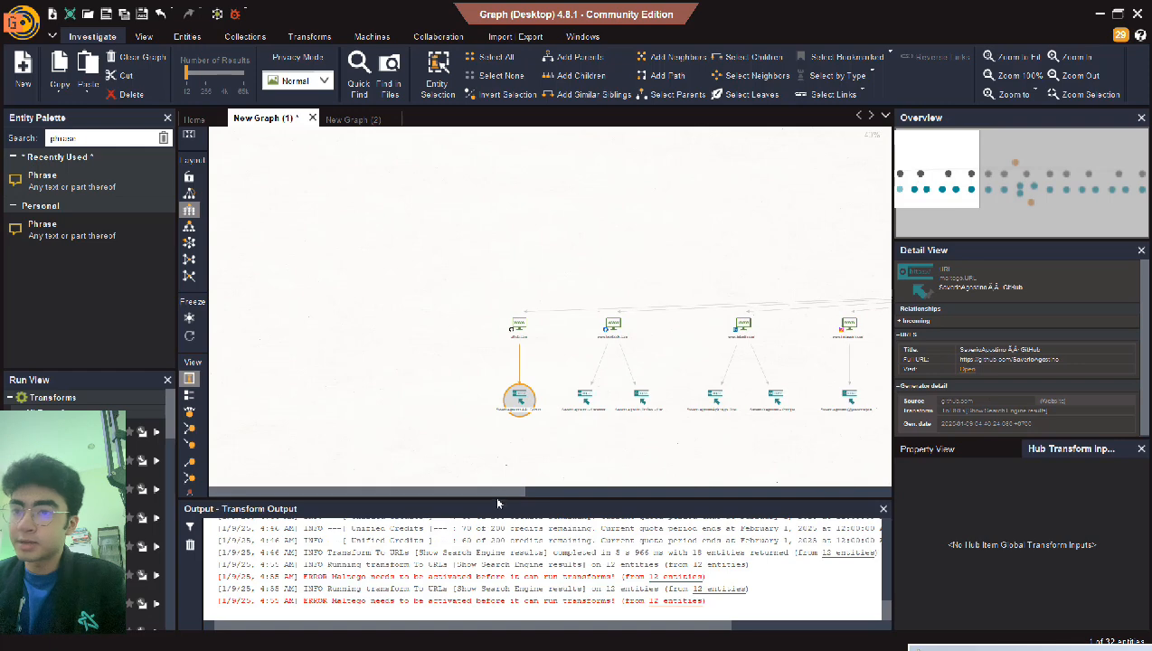
pyautogui.moveTo(497, 497); pyautogui.dragTo(762, 470)
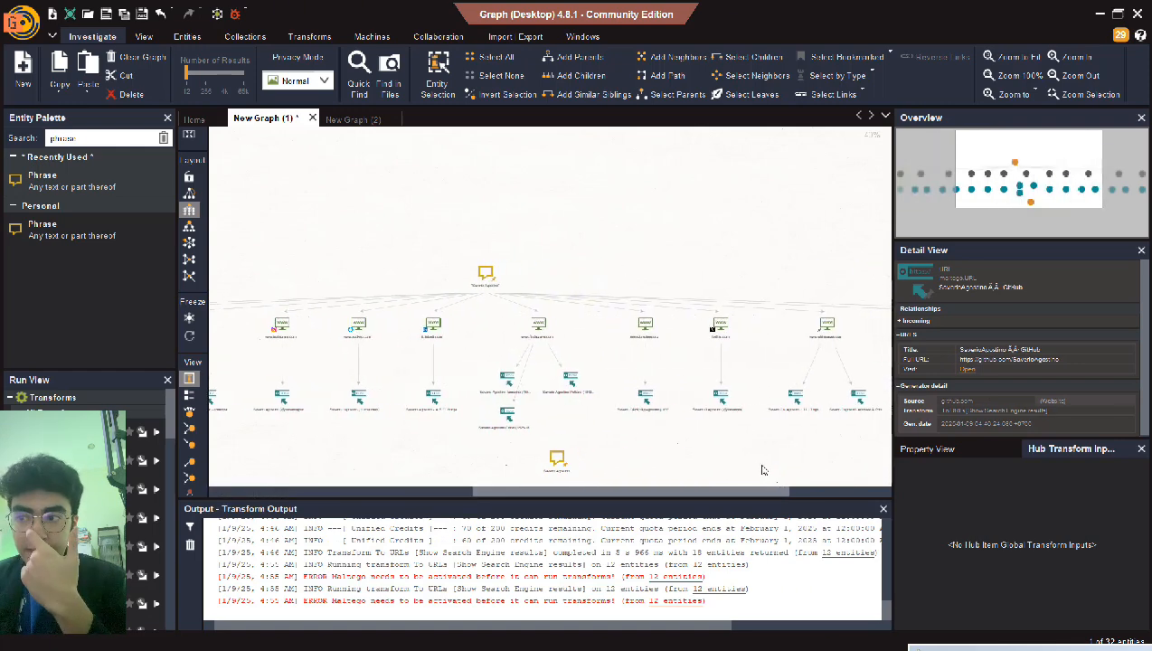
# - Open the Twitter URL entity's X profile in Chrome, then close the browser
pyautogui.click(720, 398)
pyautogui.rightClick(721, 397)
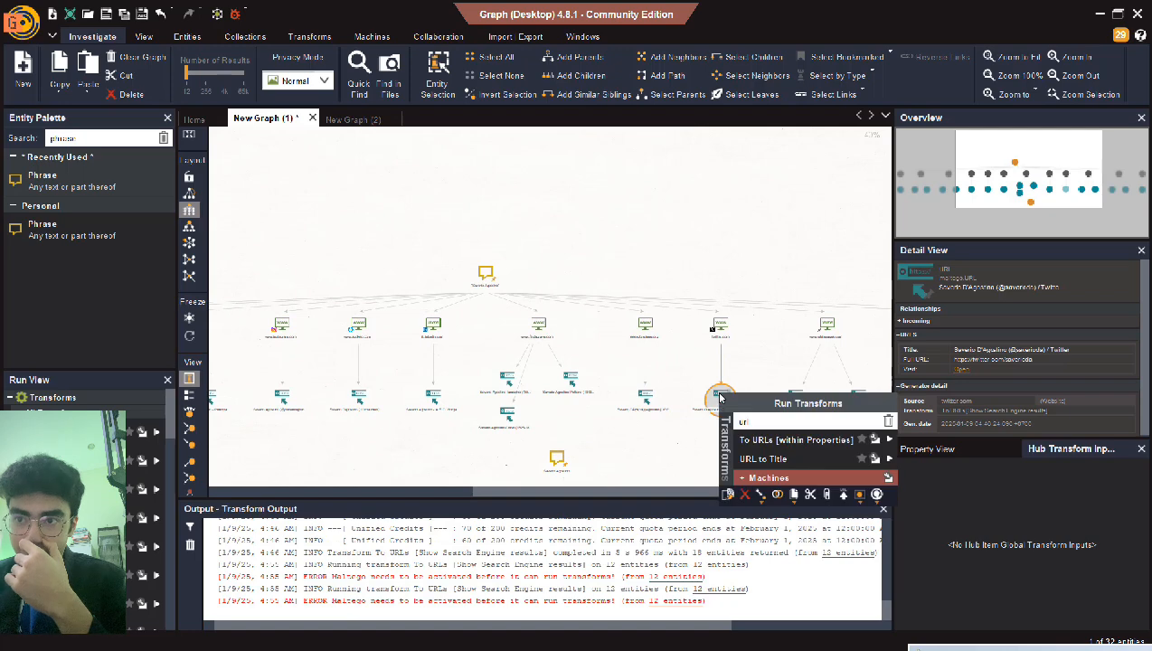
pyautogui.click(721, 386)
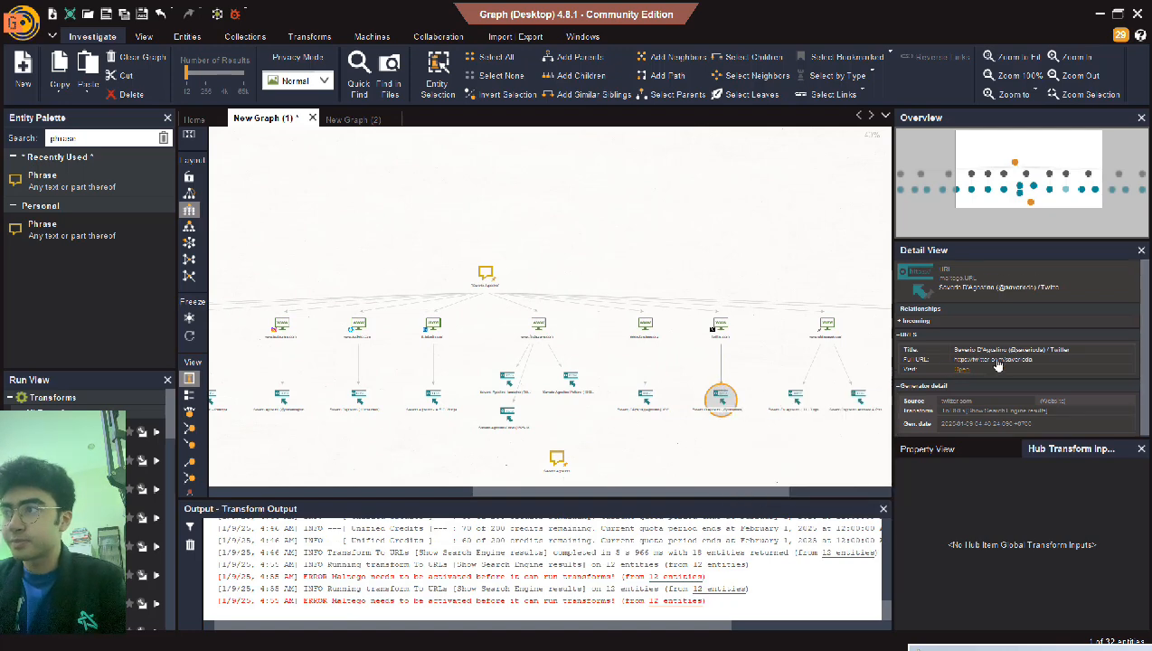
pyautogui.click(963, 369)
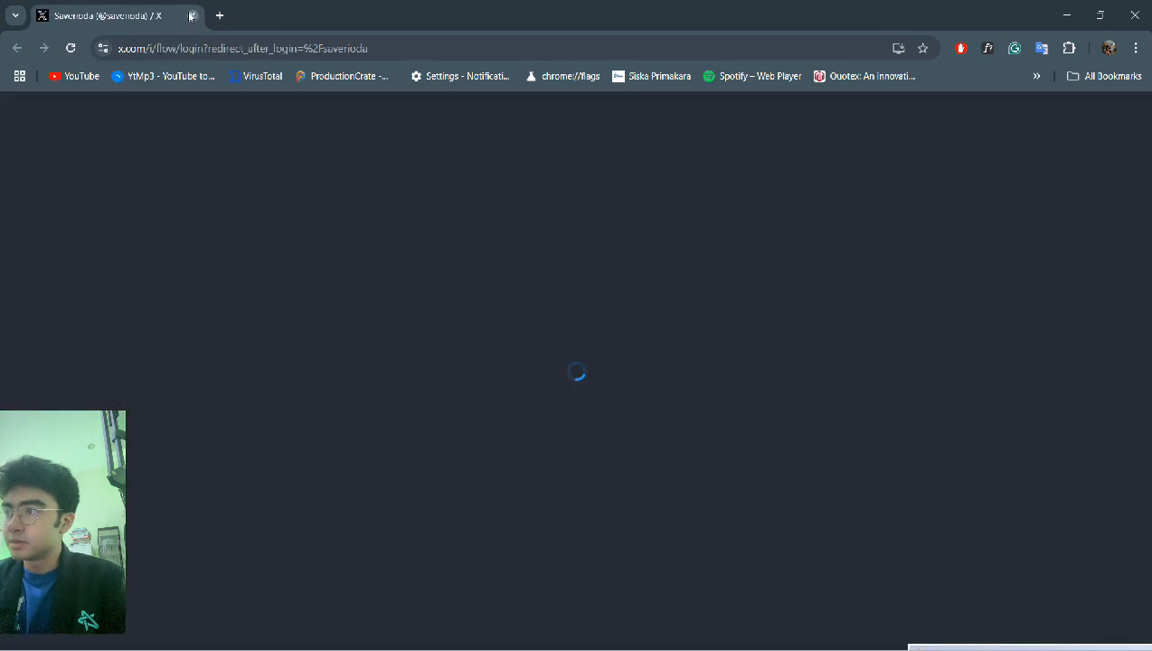
pyautogui.click(191, 15)
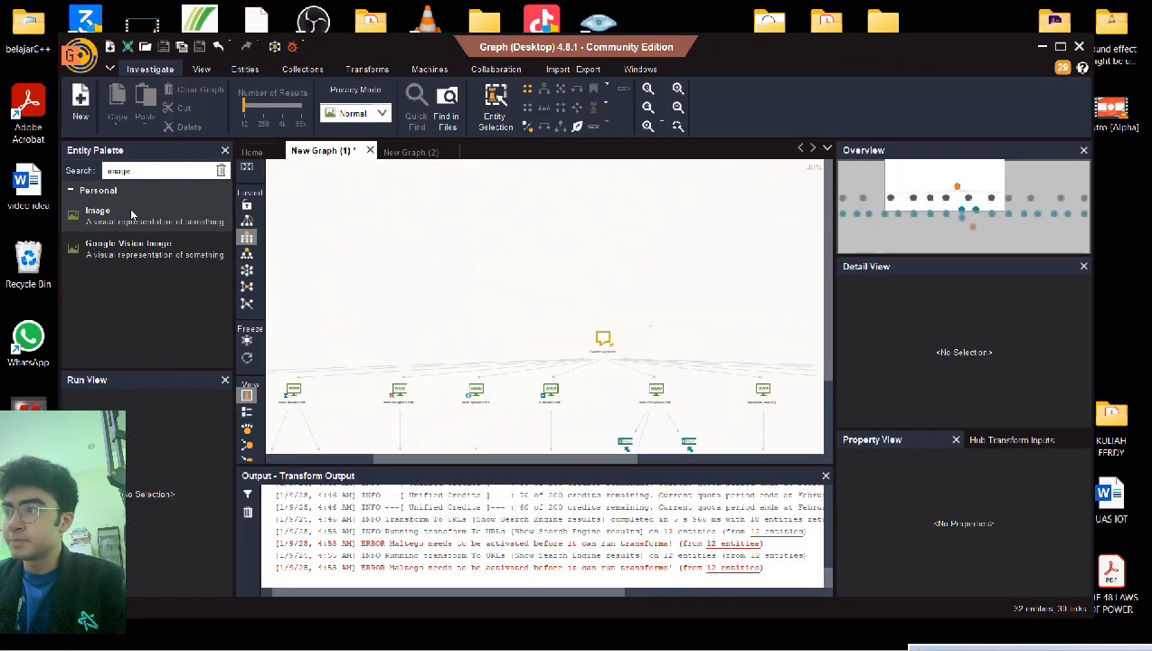
# - Place an Image entity from the Entity Palette onto the graph, replacing a misplaced one
pyautogui.moveTo(133, 216); pyautogui.dragTo(404, 211)
pyautogui.press('Delete')
pyautogui.moveTo(179, 208); pyautogui.dragTo(395, 208)
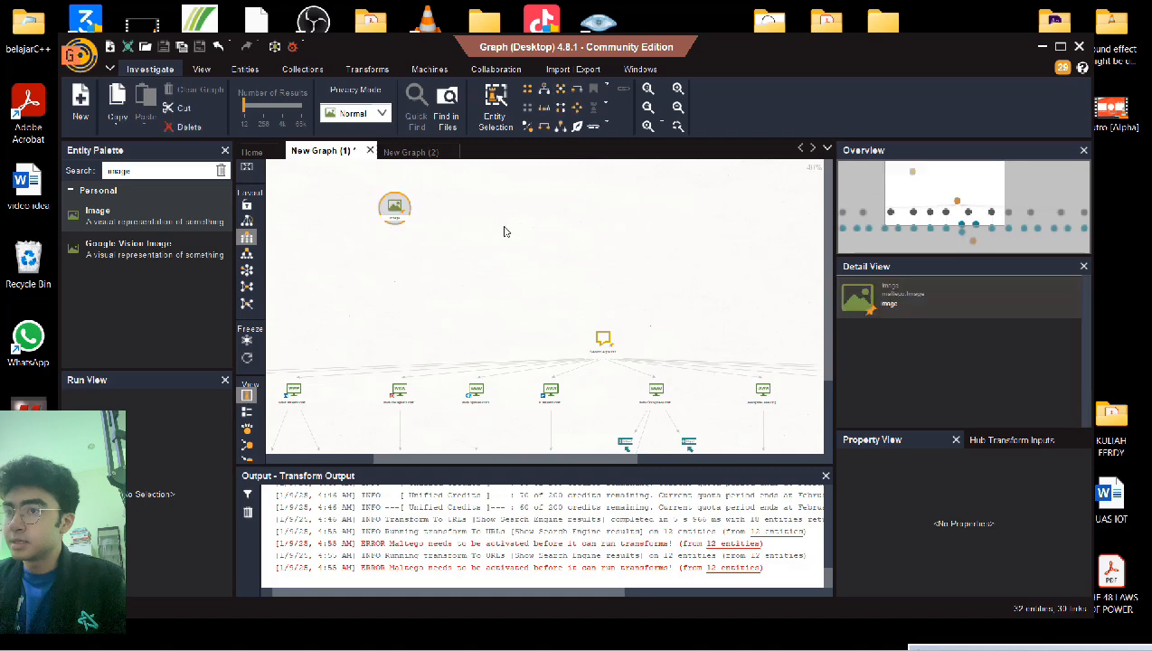
pyautogui.moveTo(504, 231); pyautogui.dragTo(366, 310)
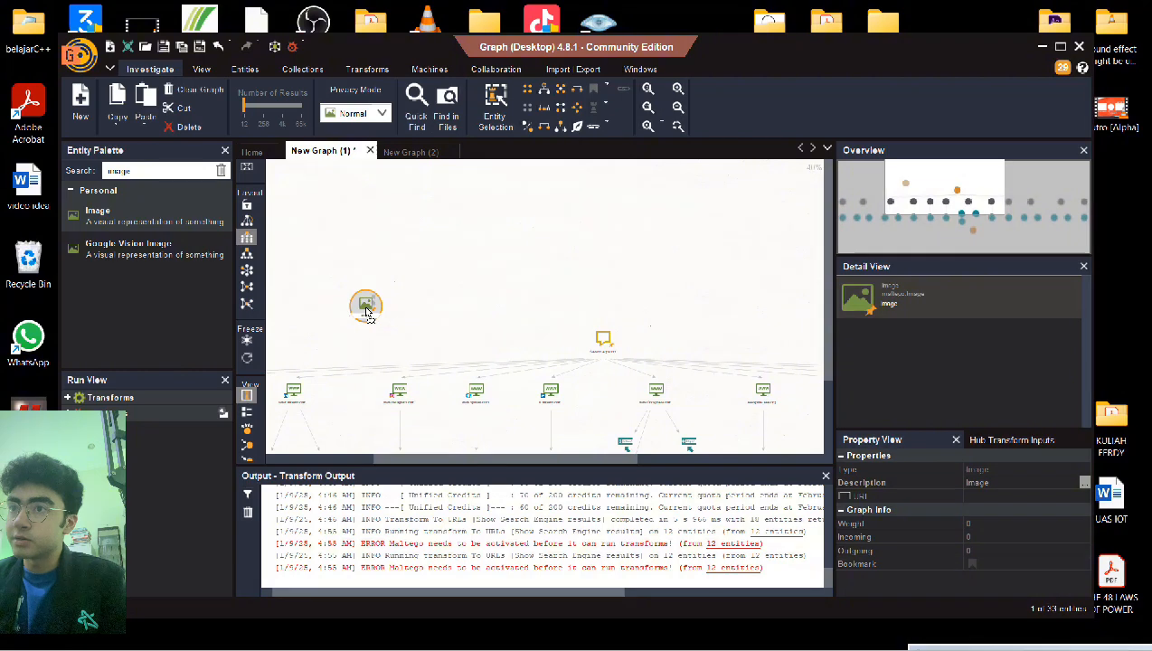
pyautogui.doubleClick(365, 306)
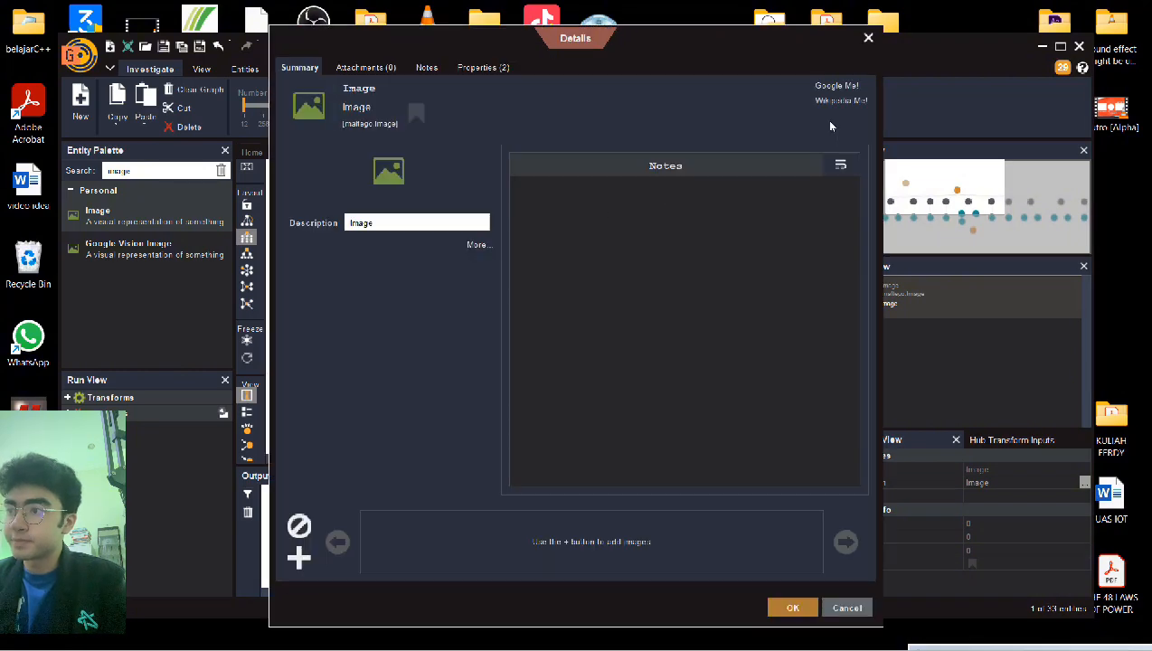
pyautogui.click(867, 38)
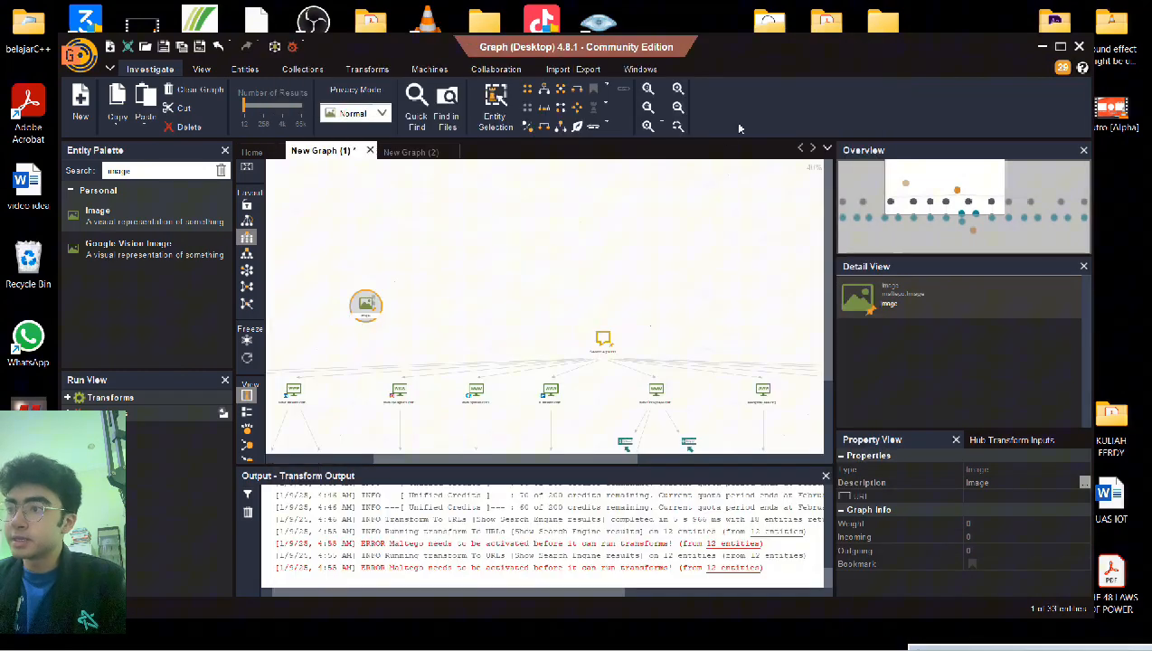
# - Move the Image entity to the top of the canvas and show its Properties: Description 'Image', empty URL
pyautogui.click(462, 259)
pyautogui.moveTo(367, 303); pyautogui.dragTo(462, 308)
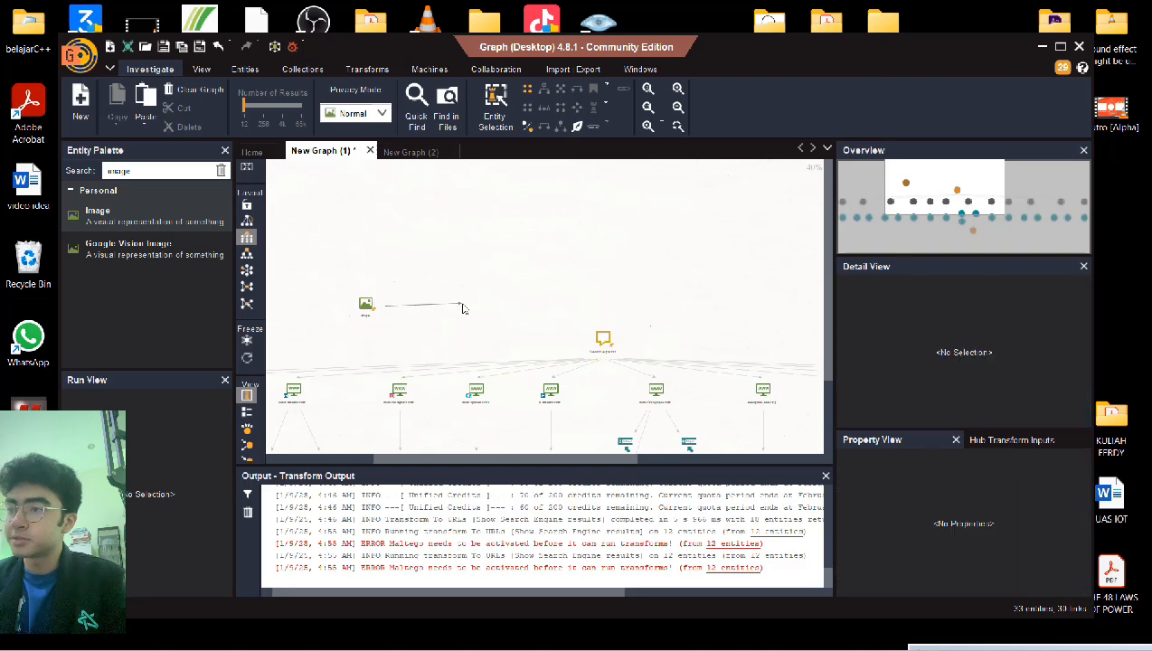
pyautogui.moveTo(368, 310); pyautogui.dragTo(452, 246)
pyautogui.click(366, 304)
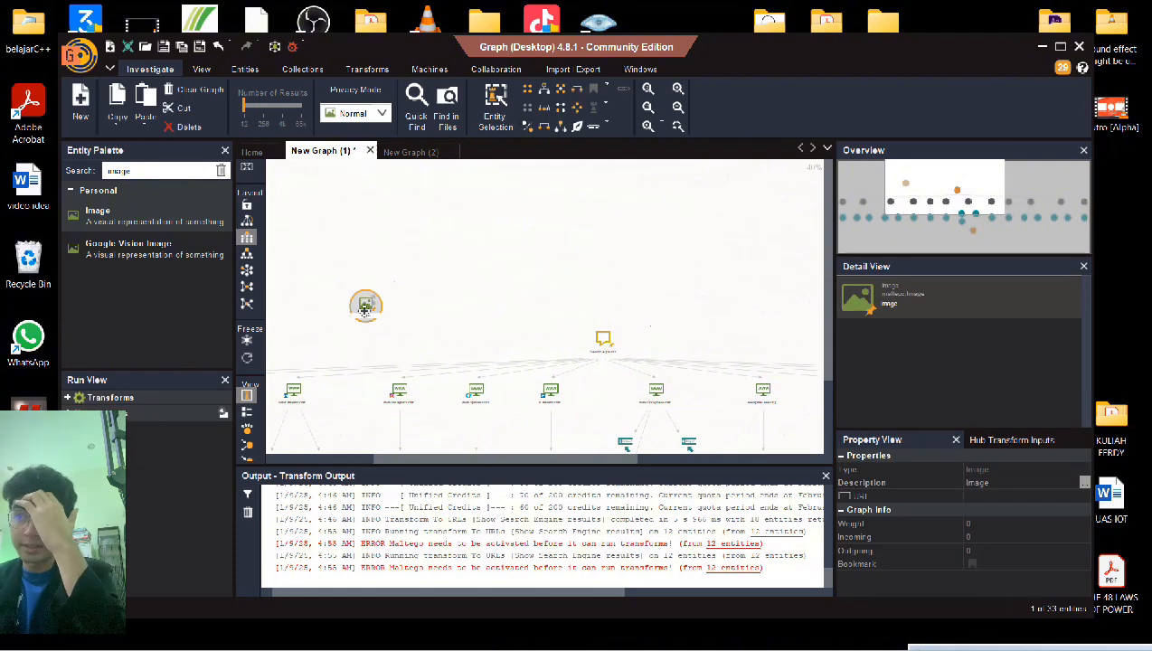
pyautogui.moveTo(364, 309); pyautogui.dragTo(420, 186)
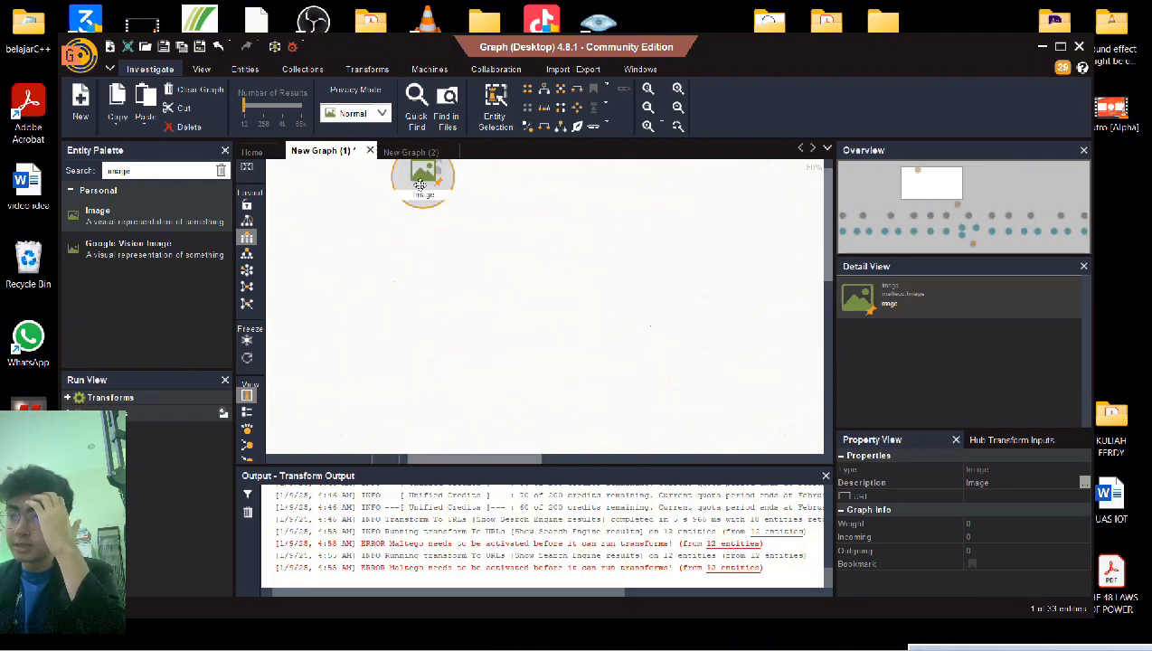
pyautogui.scroll(3, 420, 185)
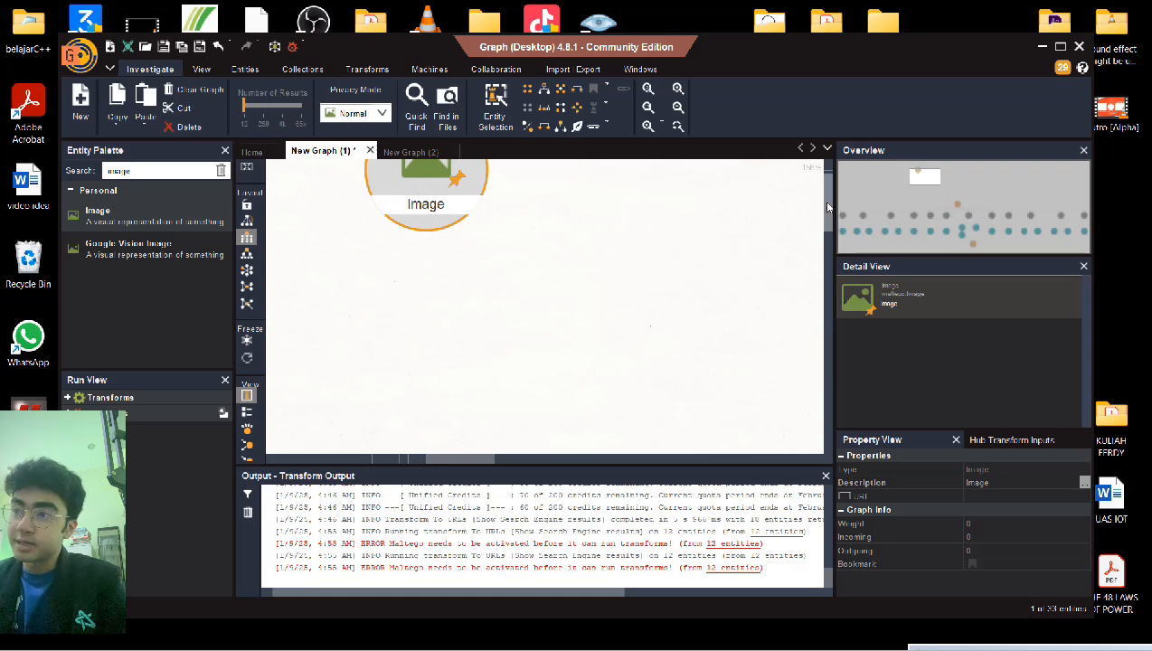
pyautogui.moveTo(825, 201); pyautogui.dragTo(831, 172)
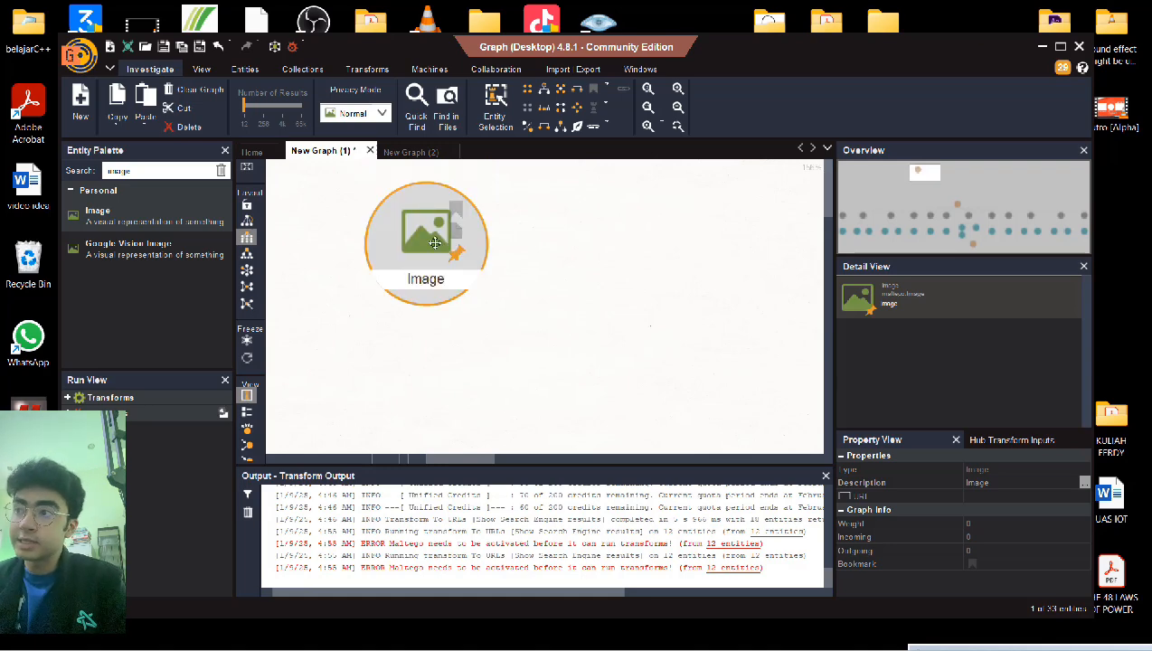
pyautogui.doubleClick(434, 243)
pyautogui.click(484, 69)
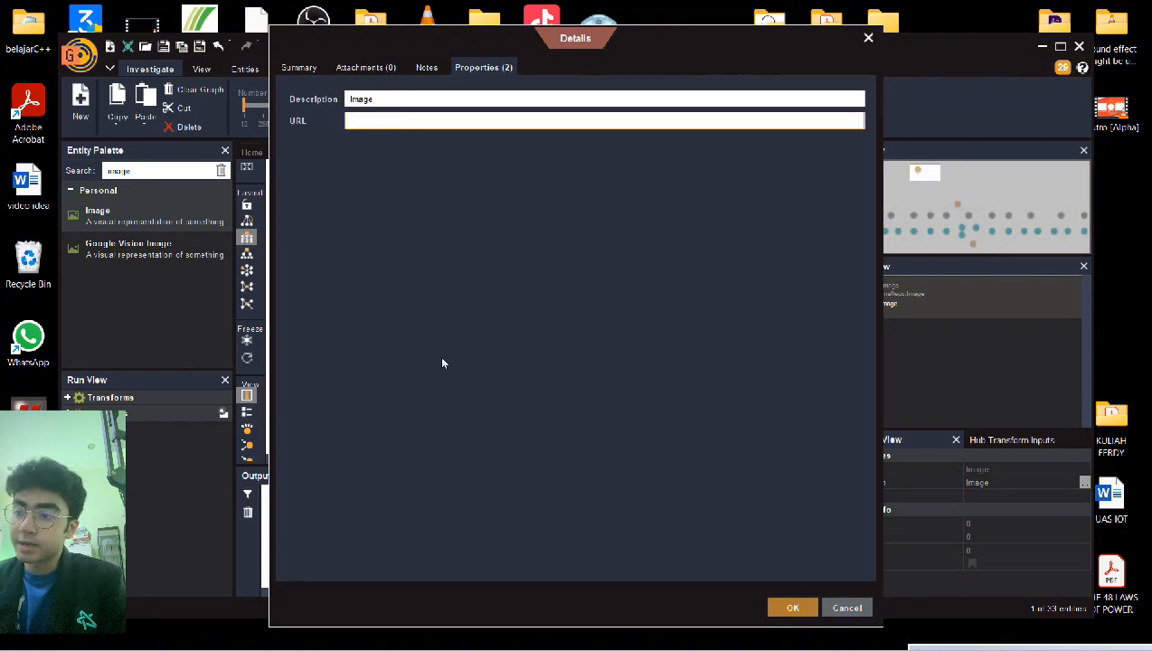
pyautogui.moveTo(595, 634)
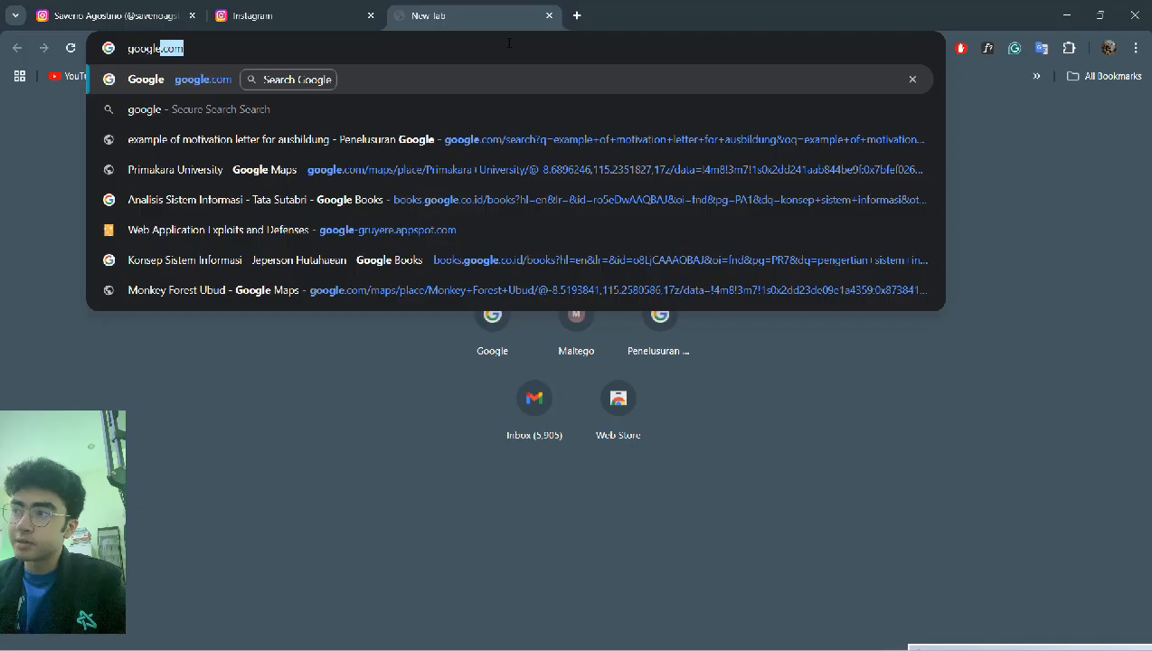
# - Clear the address bar and search the web for 'tom cruise'
pyautogui.press('BackSpace')
pyautogui.press('BackSpace')
pyautogui.press('BackSpace')
pyautogui.press('BackSpace')
pyautogui.press('BackSpace')
pyautogui.press('BackSpace')
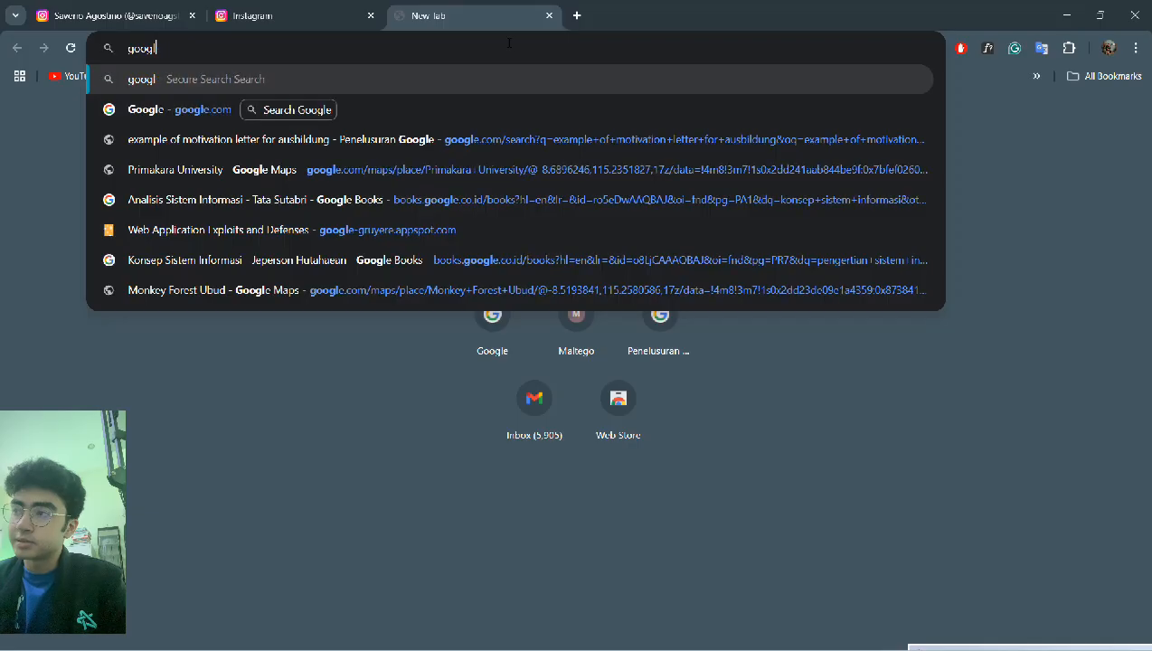
pyautogui.press('BackSpace')
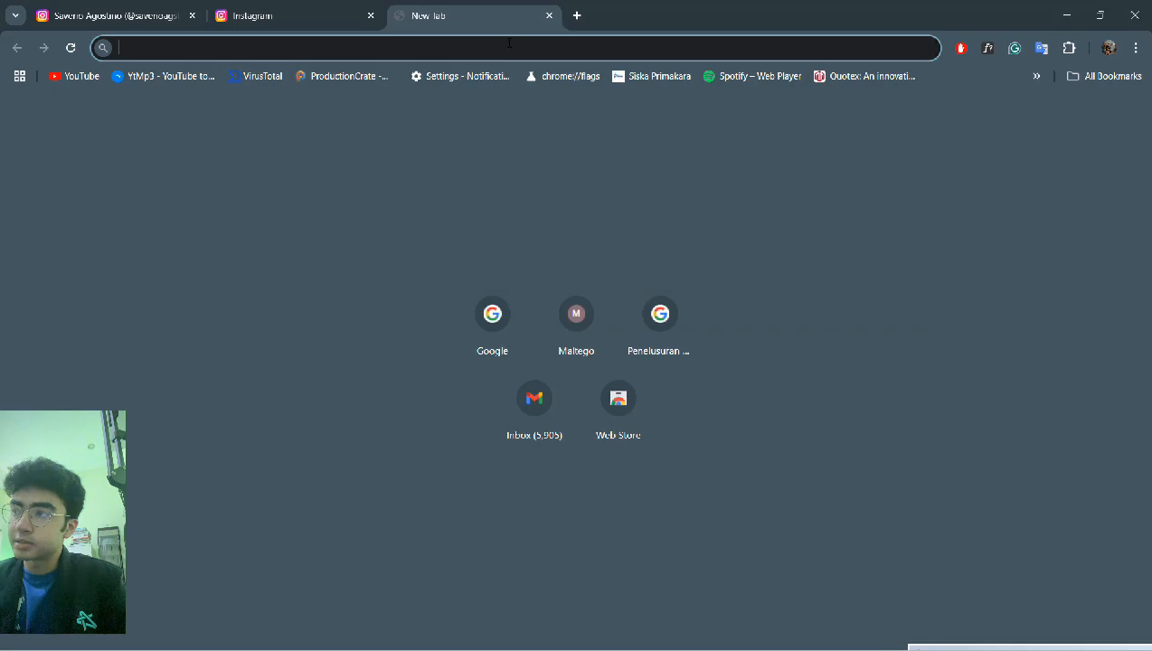
pyautogui.write('tom cruise')
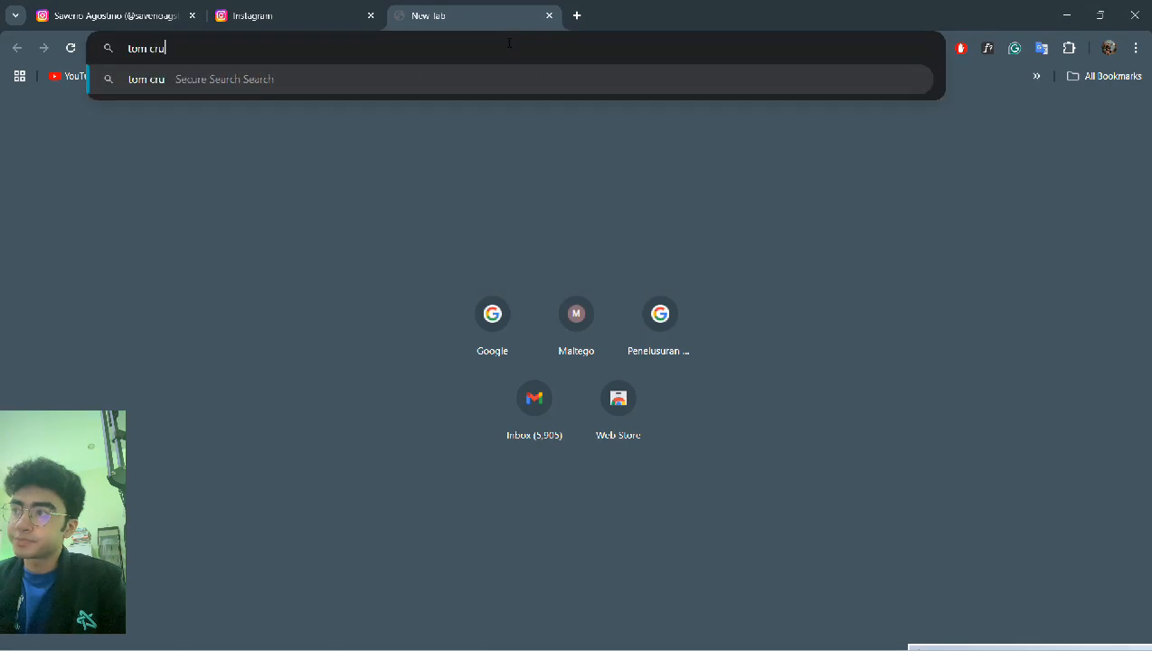
pyautogui.press('Return')
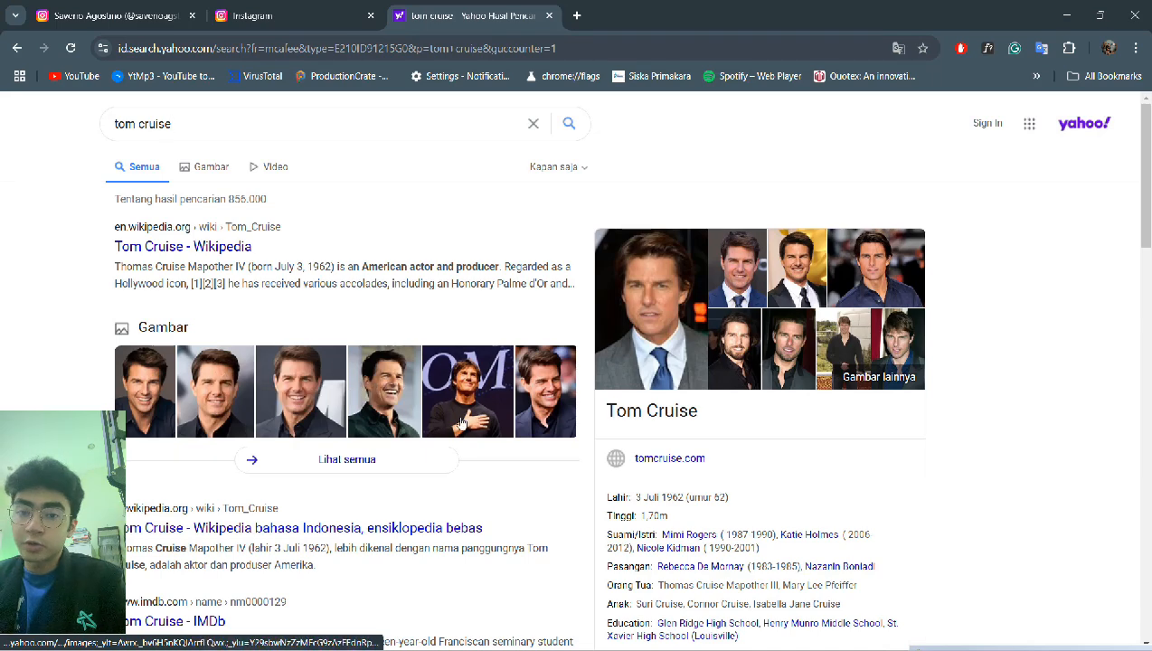
# - Copy the image address of an enlarged Tom Cruise photo and return to Maltego
pyautogui.click(232, 408)
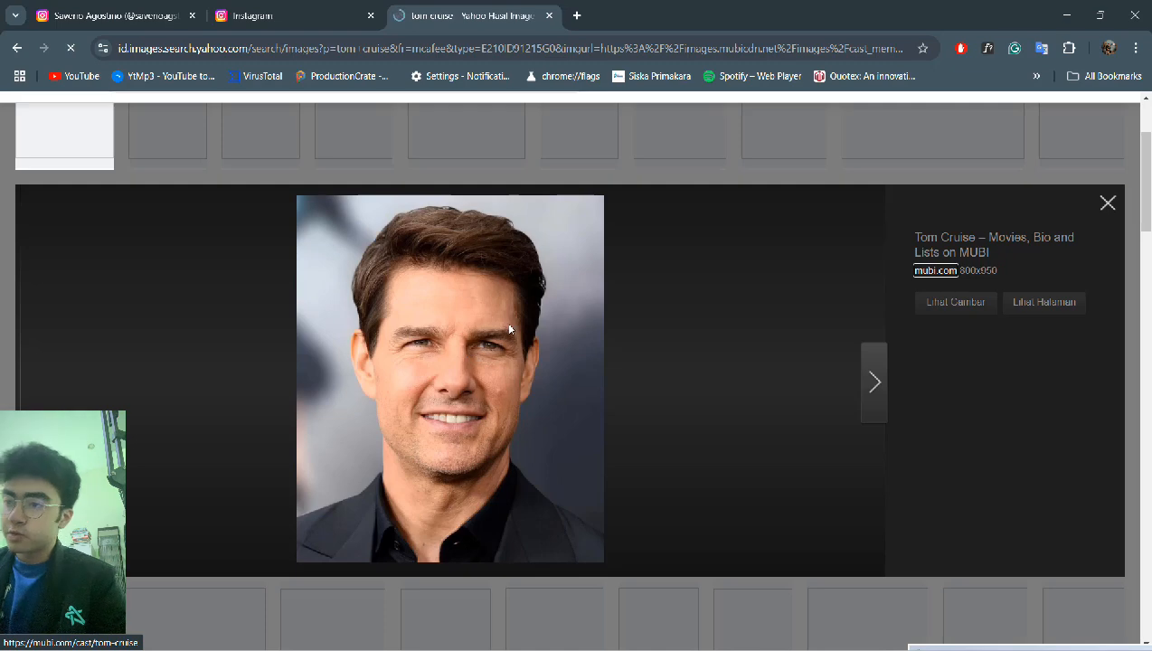
pyautogui.rightClick(509, 327)
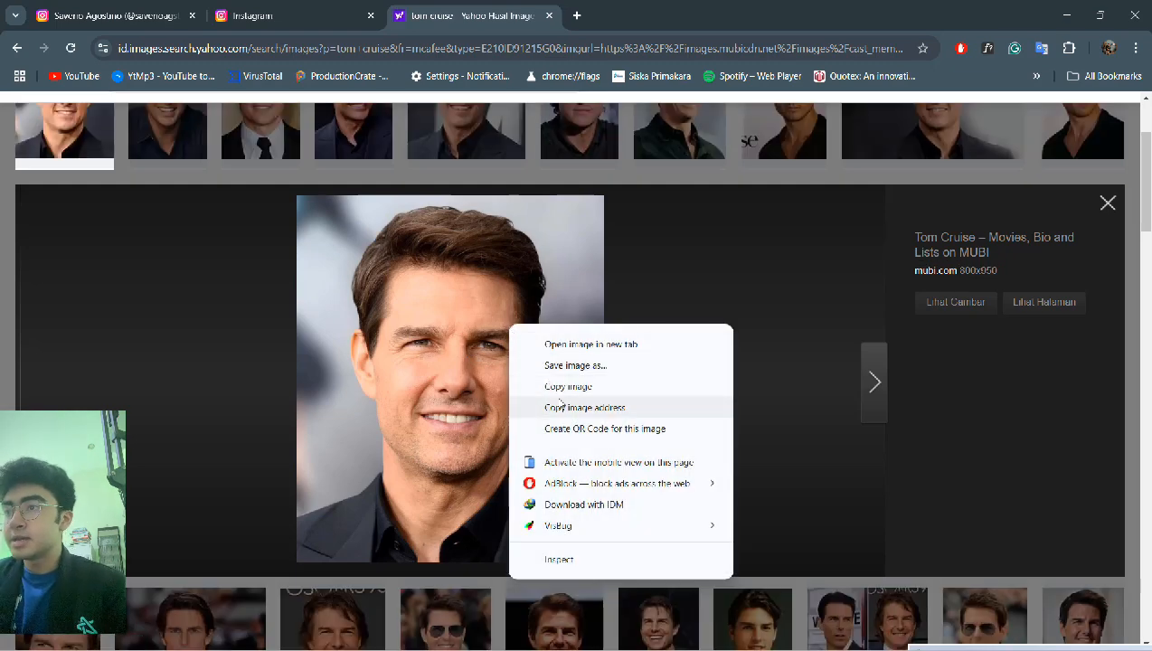
pyautogui.click(560, 407)
pyautogui.hotkey('alt', 'Tab')
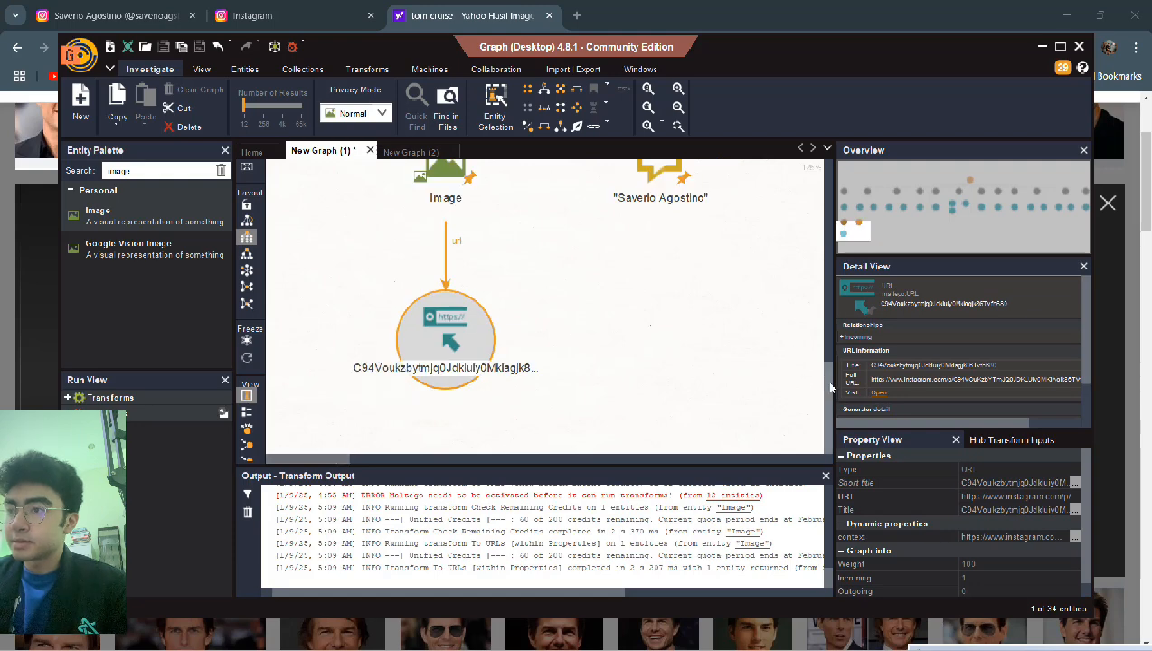
# - Replace the Image entity's Instagram URL property with the copied Tom Cruise photo address
pyautogui.moveTo(830, 387); pyautogui.dragTo(825, 327)
pyautogui.click(441, 352)
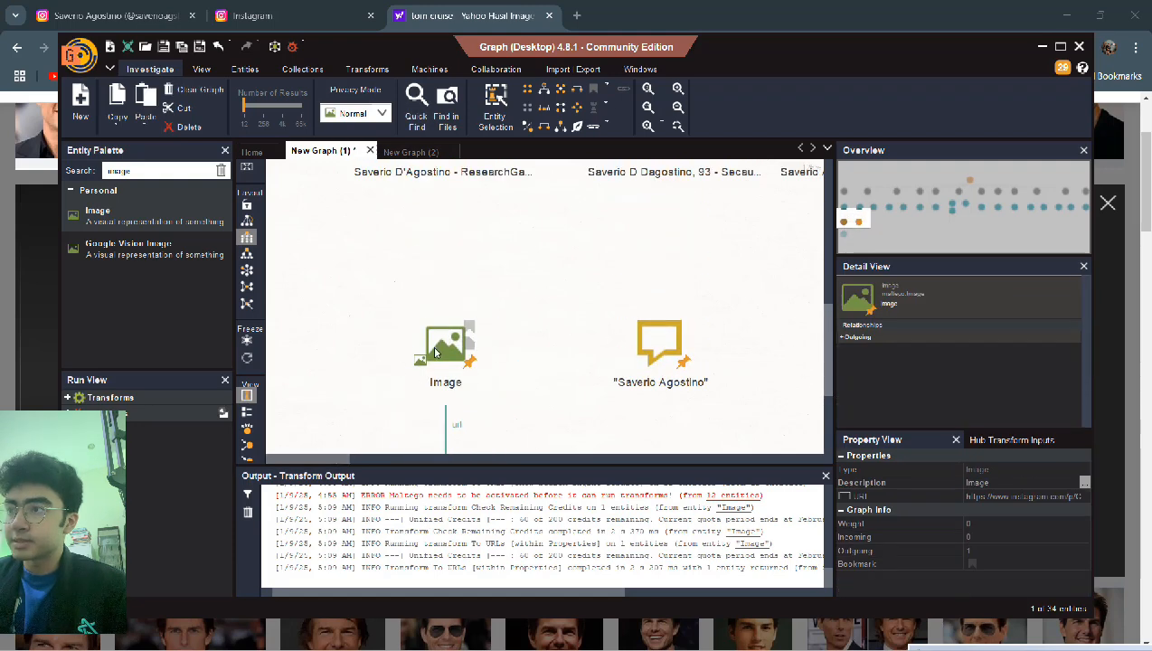
pyautogui.doubleClick(436, 352)
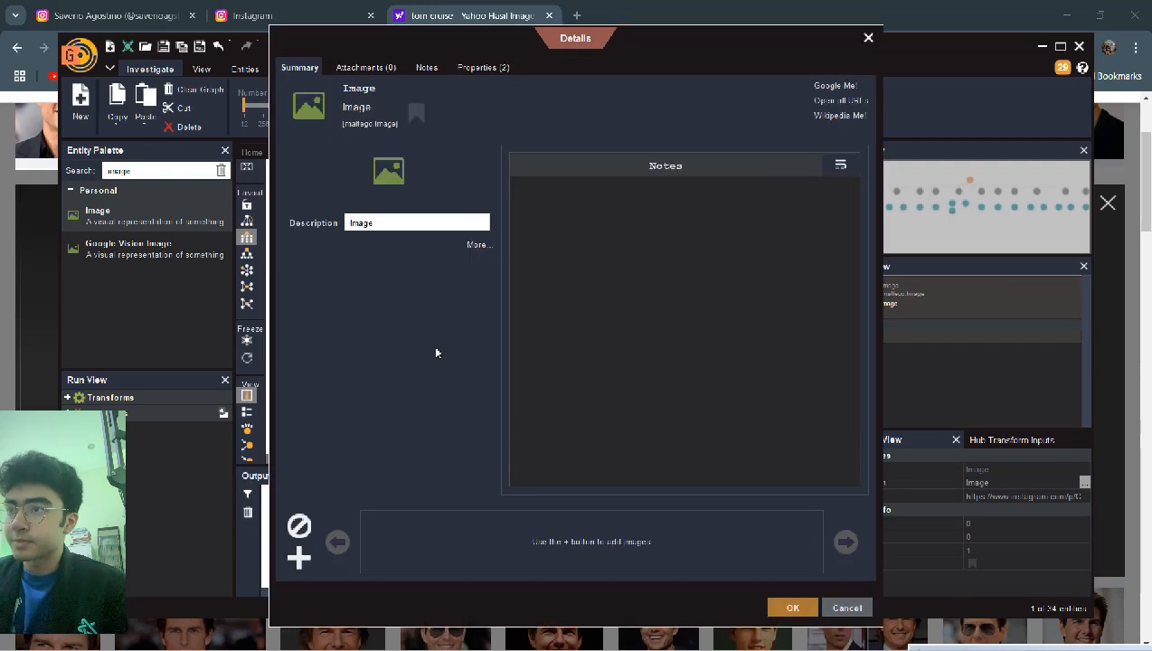
pyautogui.click(486, 71)
pyautogui.moveTo(350, 120); pyautogui.dragTo(701, 120)
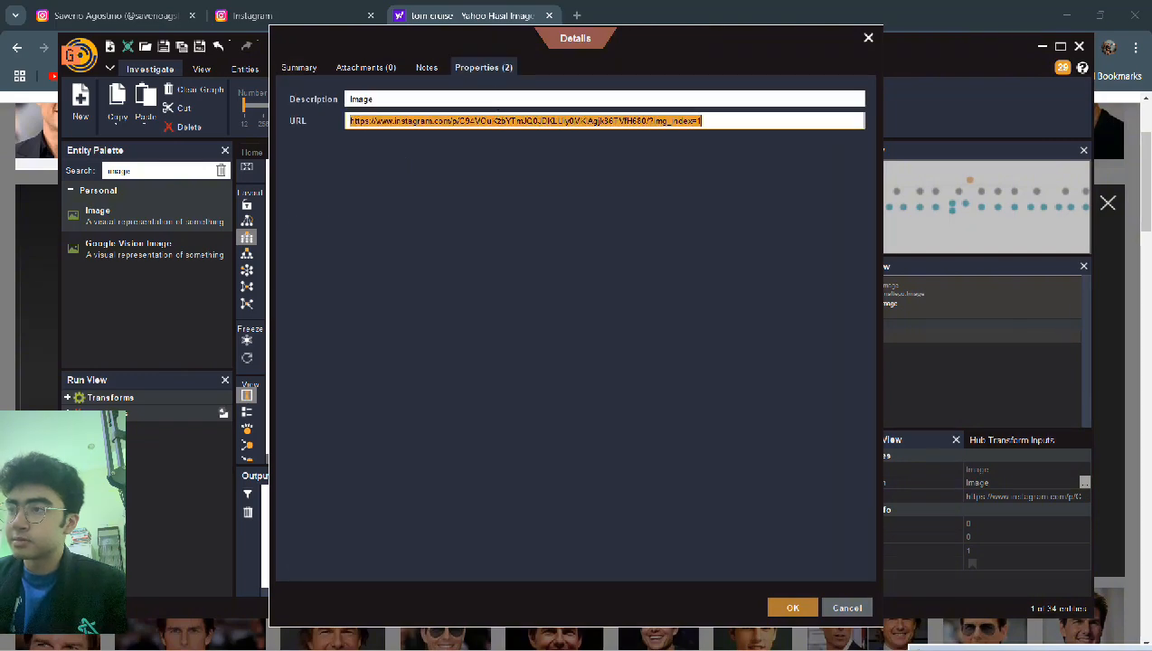
pyautogui.press('BackSpace')
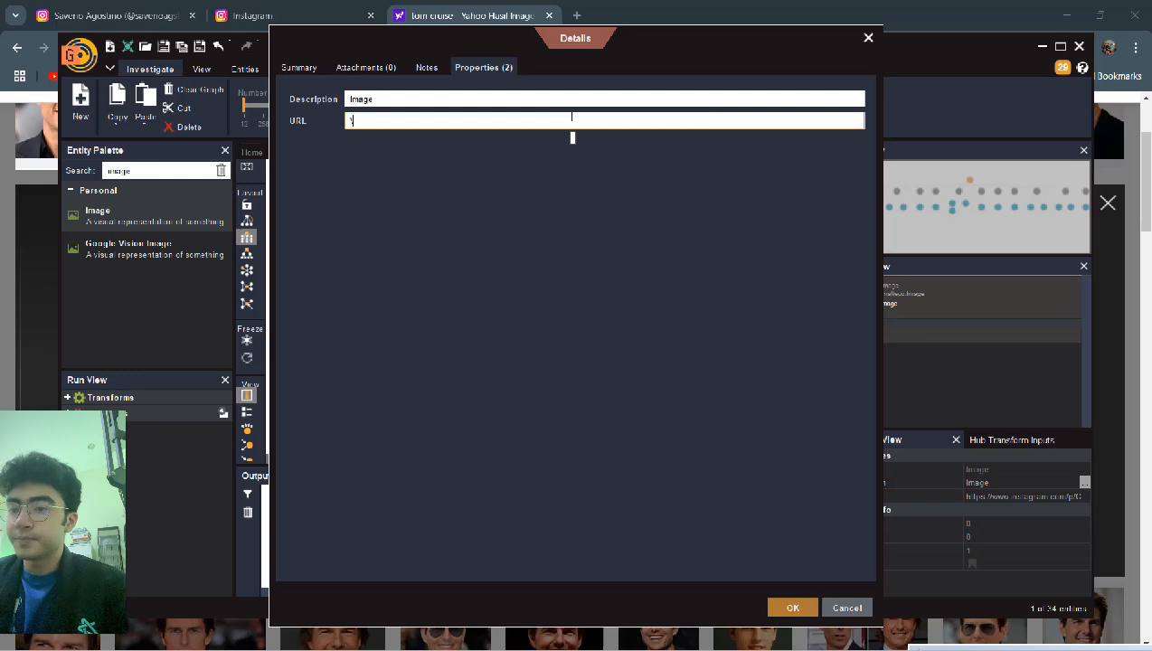
pyautogui.hotkey('ctrl', 'v')
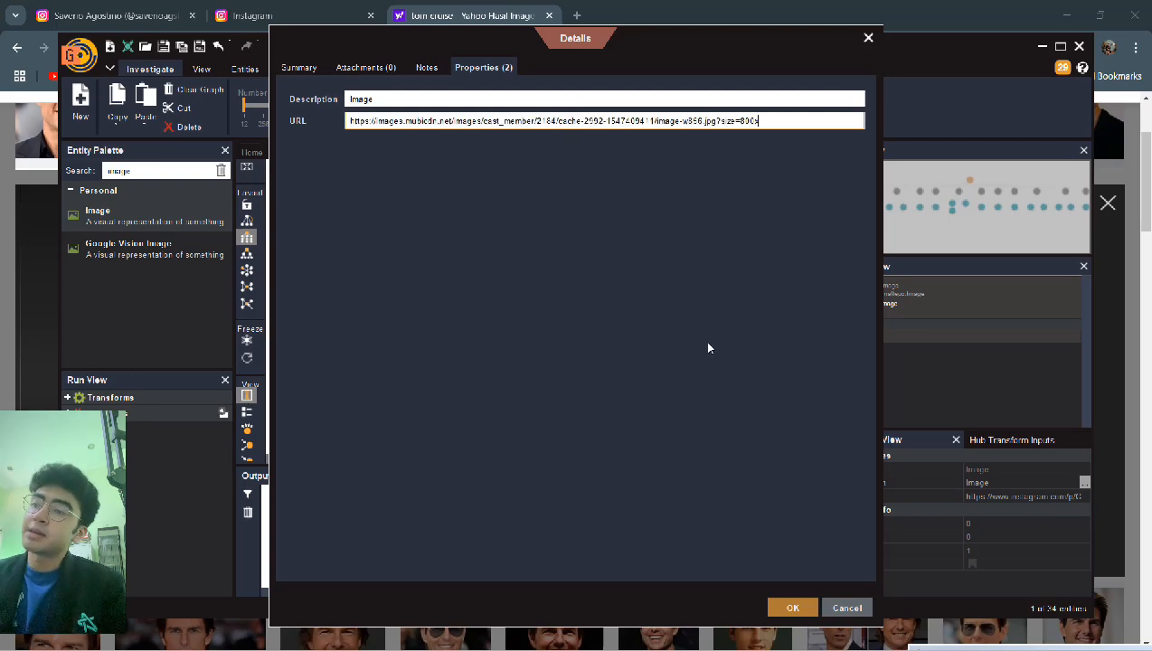
pyautogui.click(791, 607)
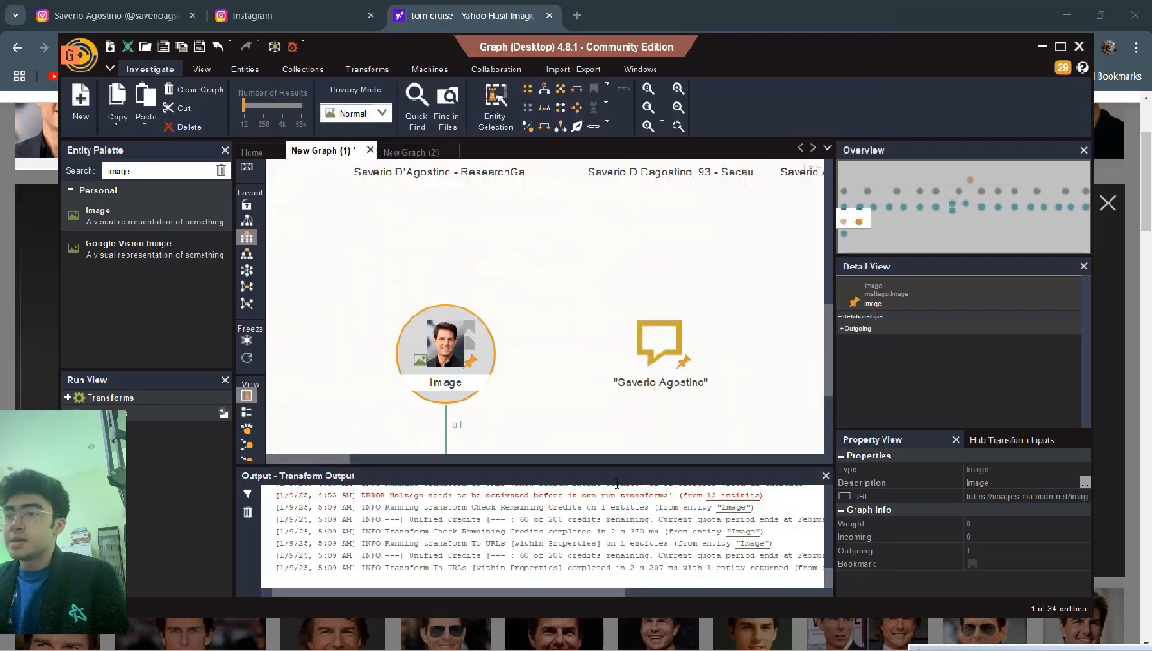
# - Run To URLs on the Image, creating an 'Image W856.Jpg' URL entity, and inspect the URL entities
pyautogui.rightClick(447, 346)
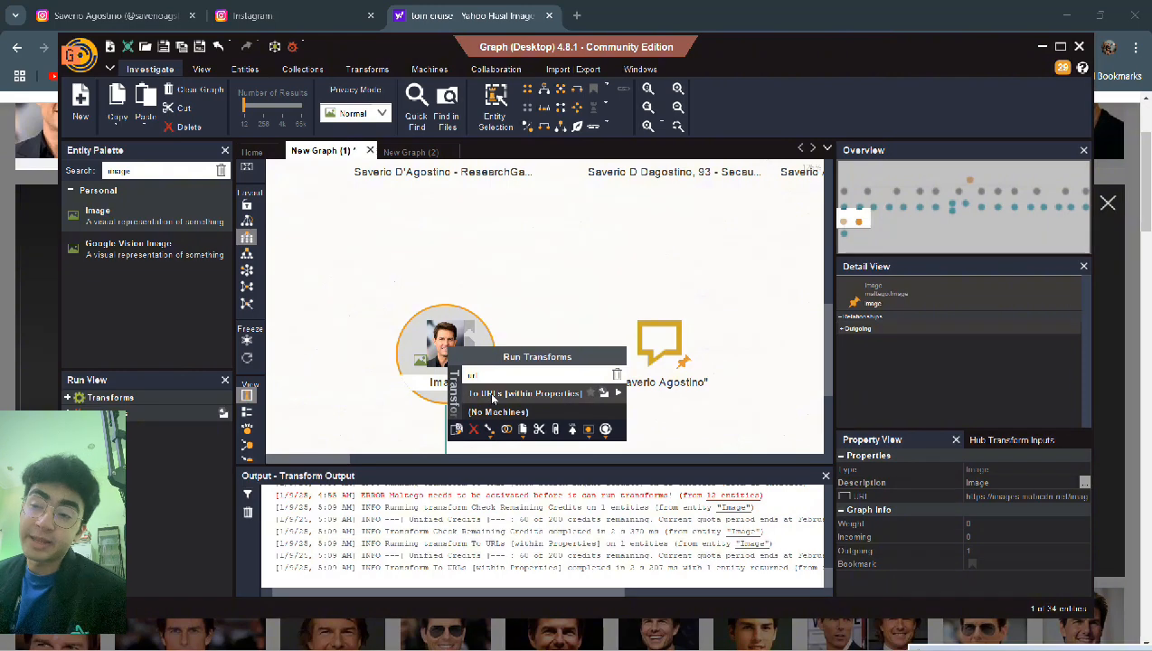
pyautogui.click(492, 399)
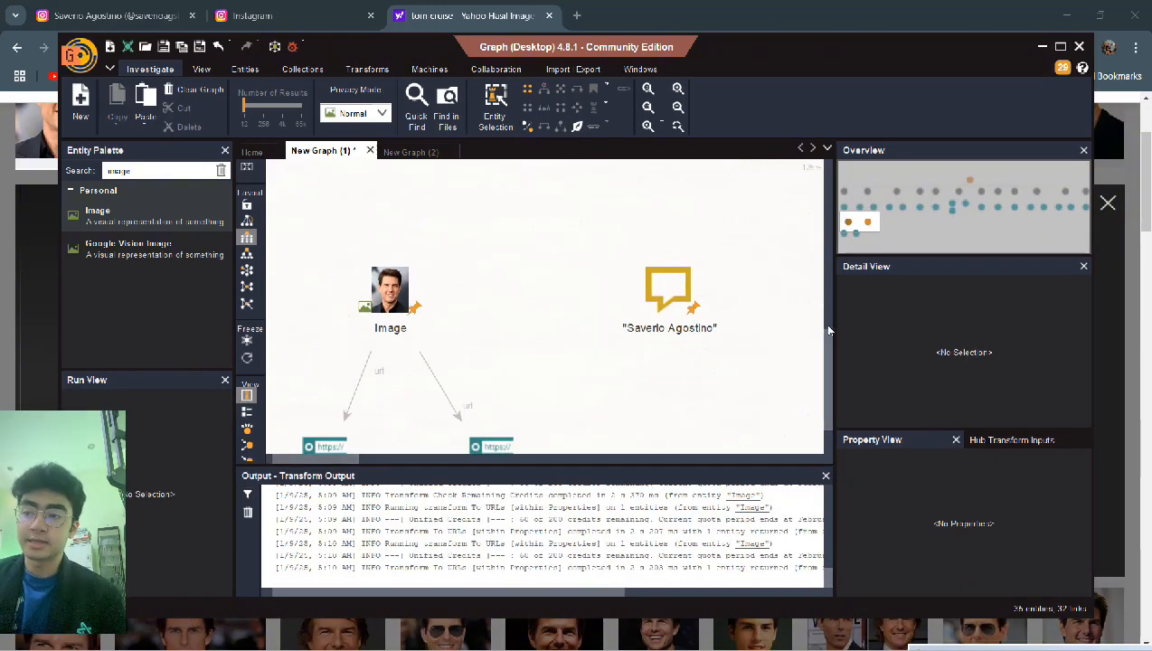
pyautogui.scroll(-2, 827, 339)
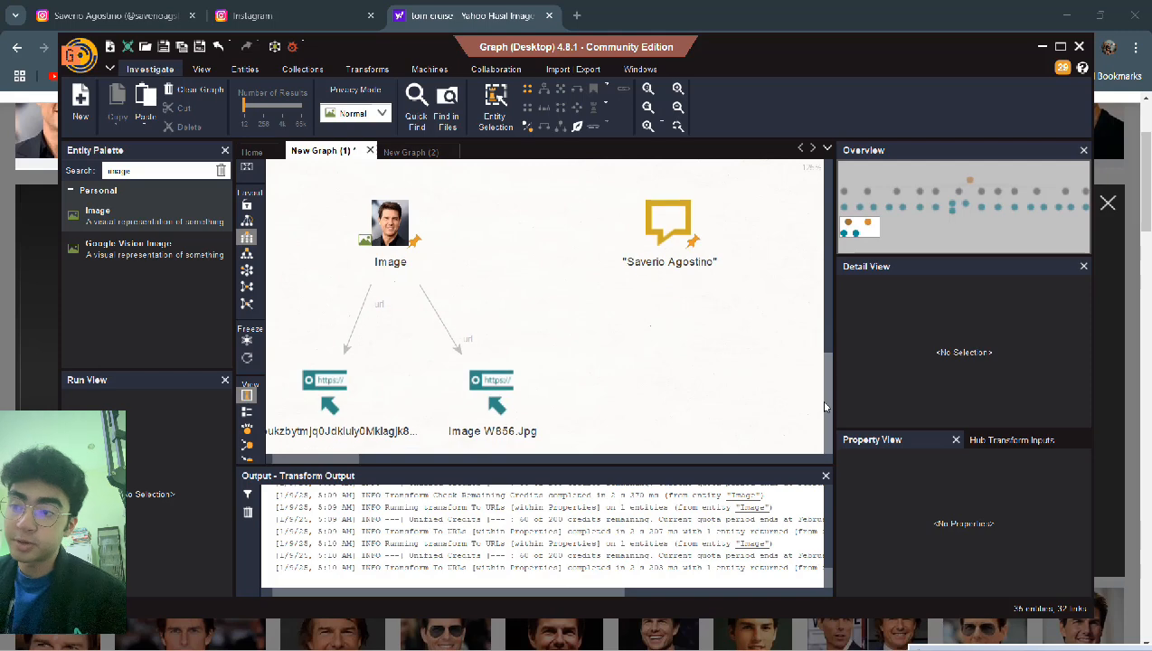
pyautogui.click(491, 385)
pyautogui.click(330, 387)
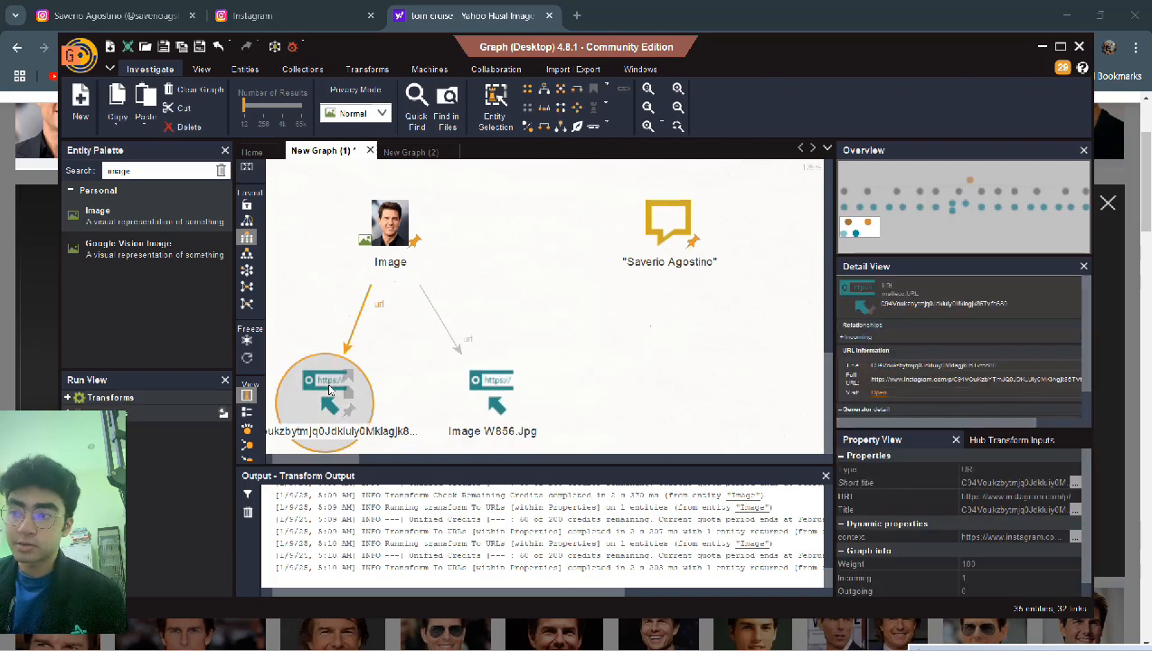
pyautogui.click(516, 387)
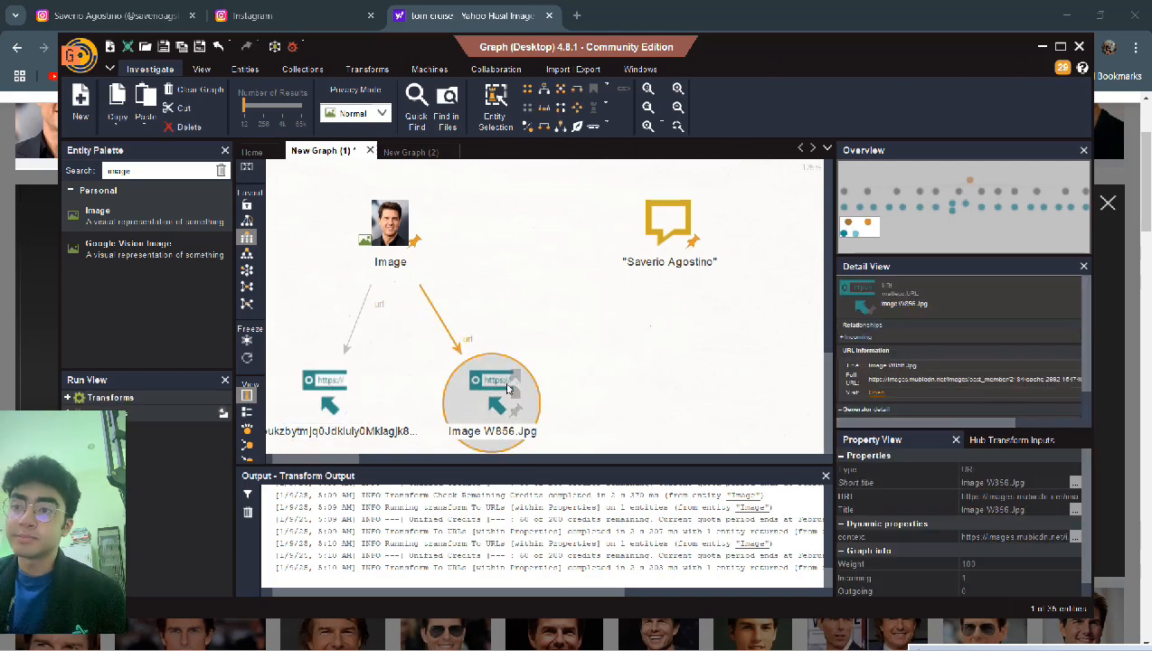
# - Check the W856.jpg mubicdn photo link in Chrome, then return to the Maltego graph
pyautogui.click(872, 394)
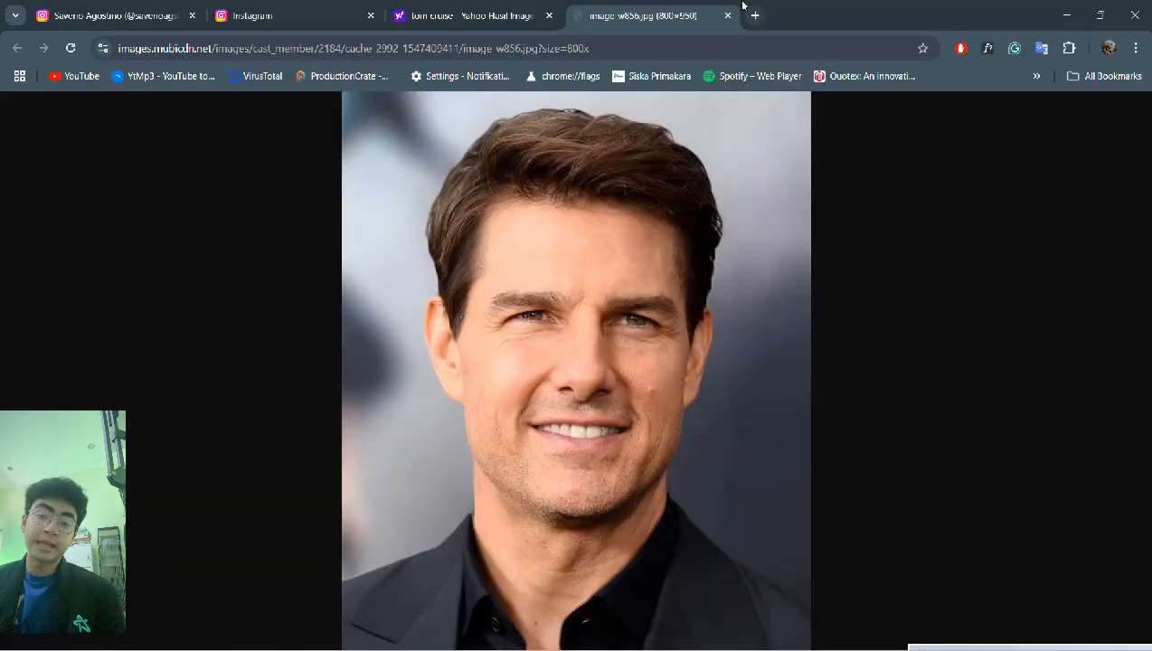
pyautogui.click(724, 16)
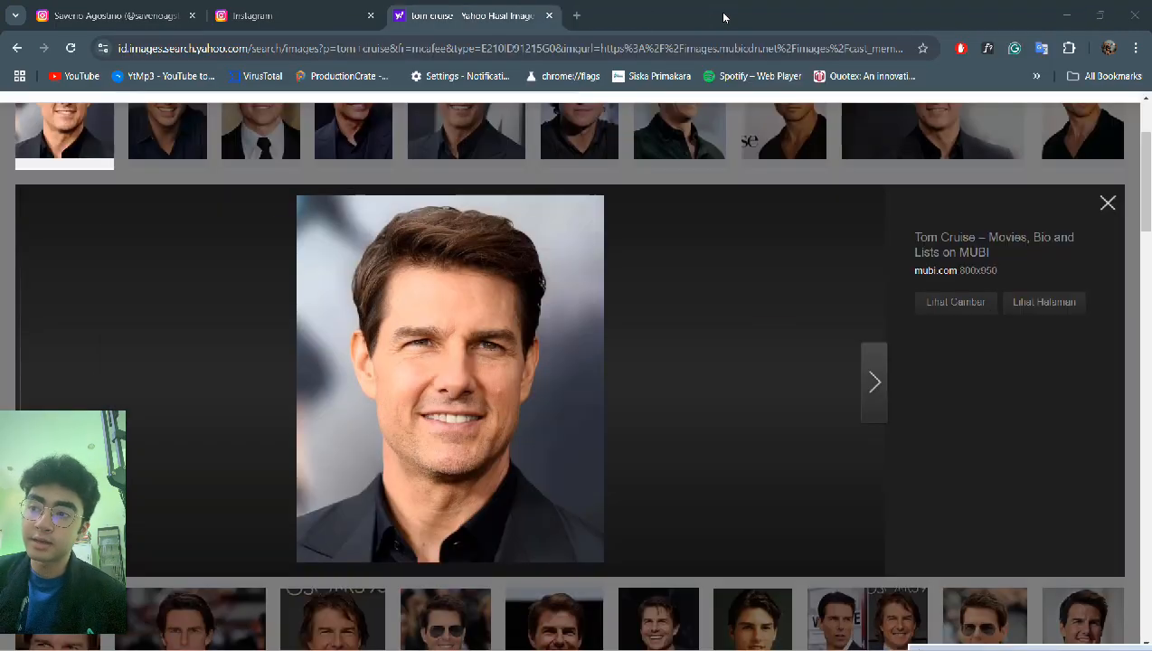
pyautogui.hotkey('alt', 'Tab')
pyautogui.rightClick(392, 221)
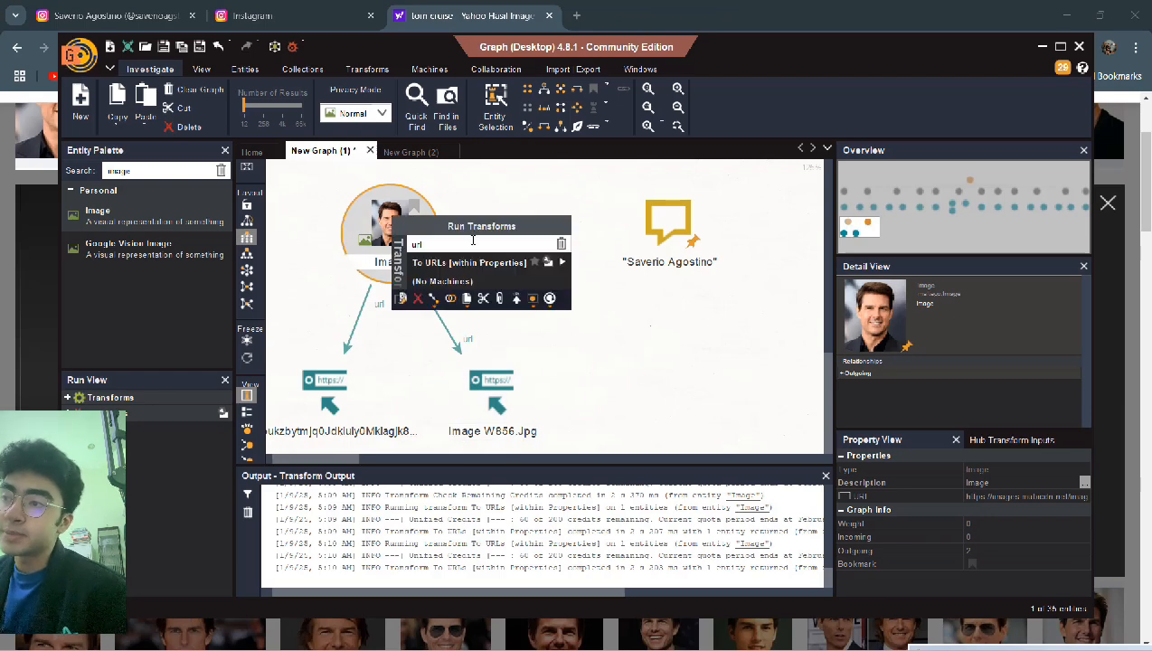
# - Run Extract Objects From Image [Image Analyzer] from All Transforms, adding Outerwear and Coat phrases
pyautogui.click(472, 240)
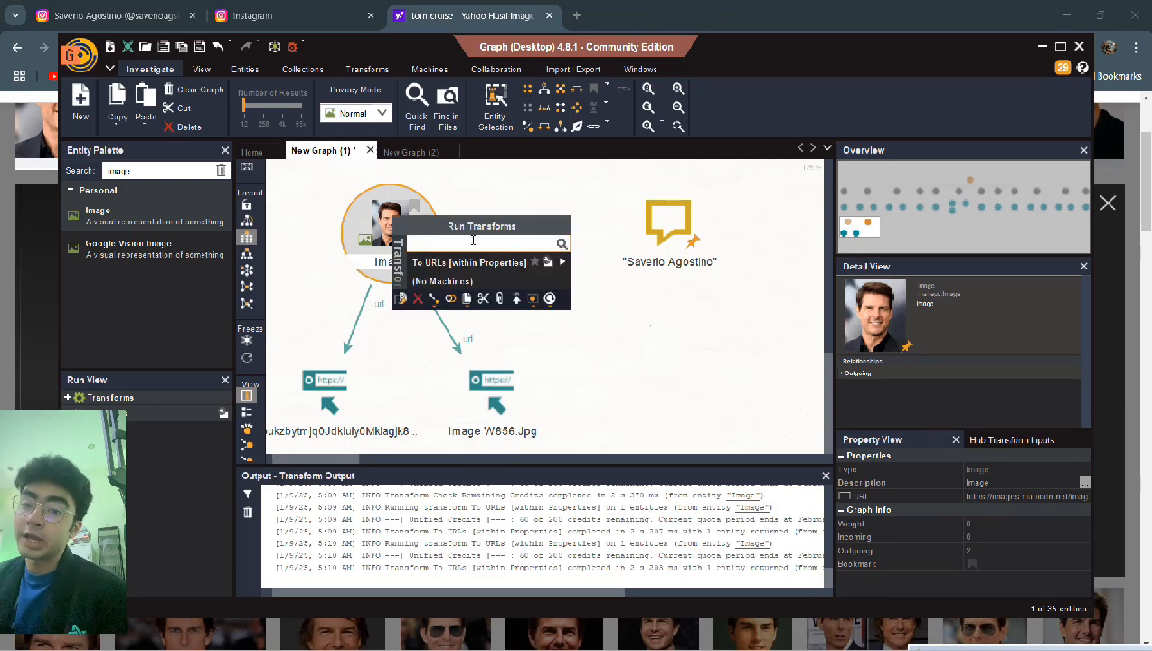
pyautogui.click(517, 262)
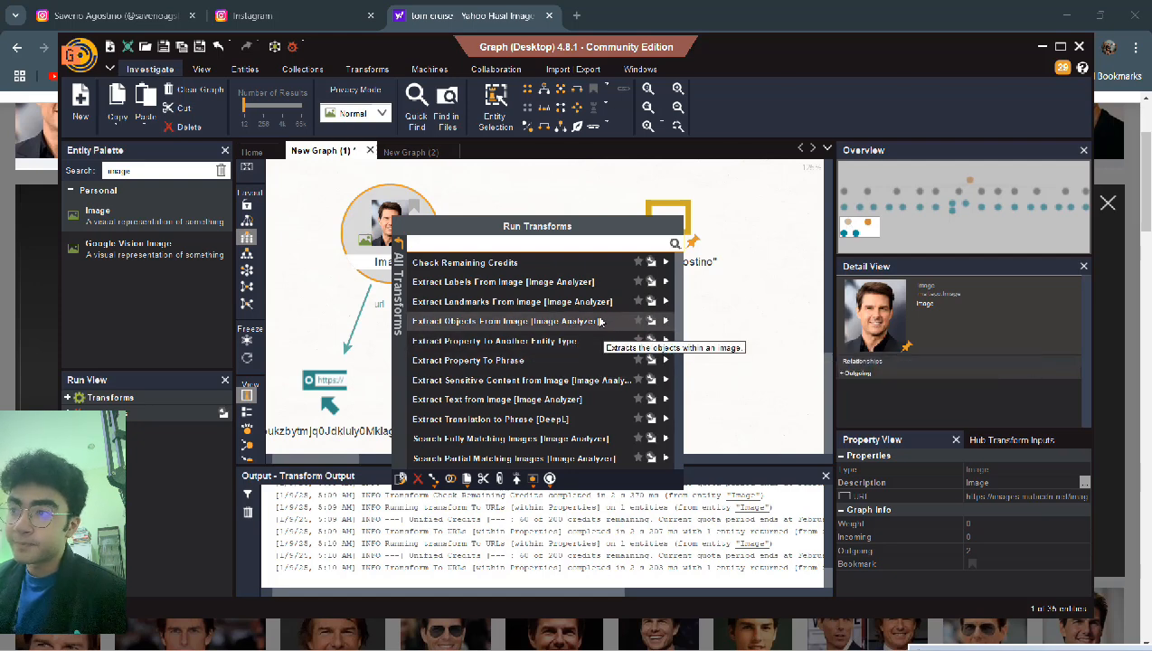
pyautogui.click(665, 321)
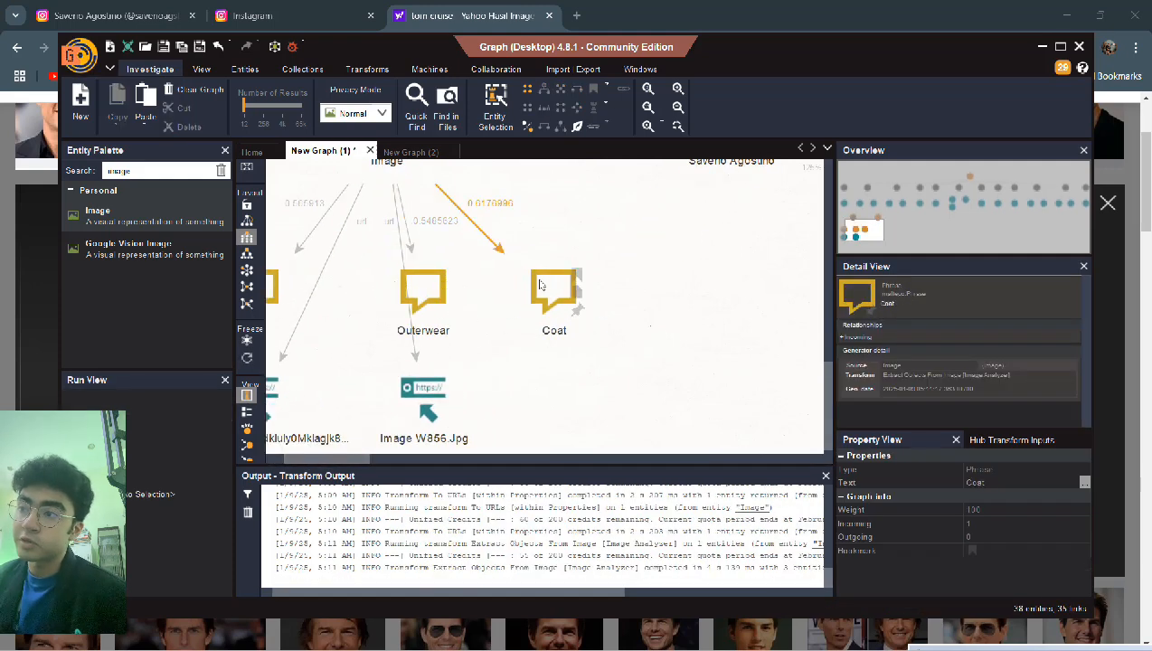
pyautogui.click(538, 283)
# - Inspect the Coat phrase's details and transform list without running anything
pyautogui.doubleClick(542, 284)
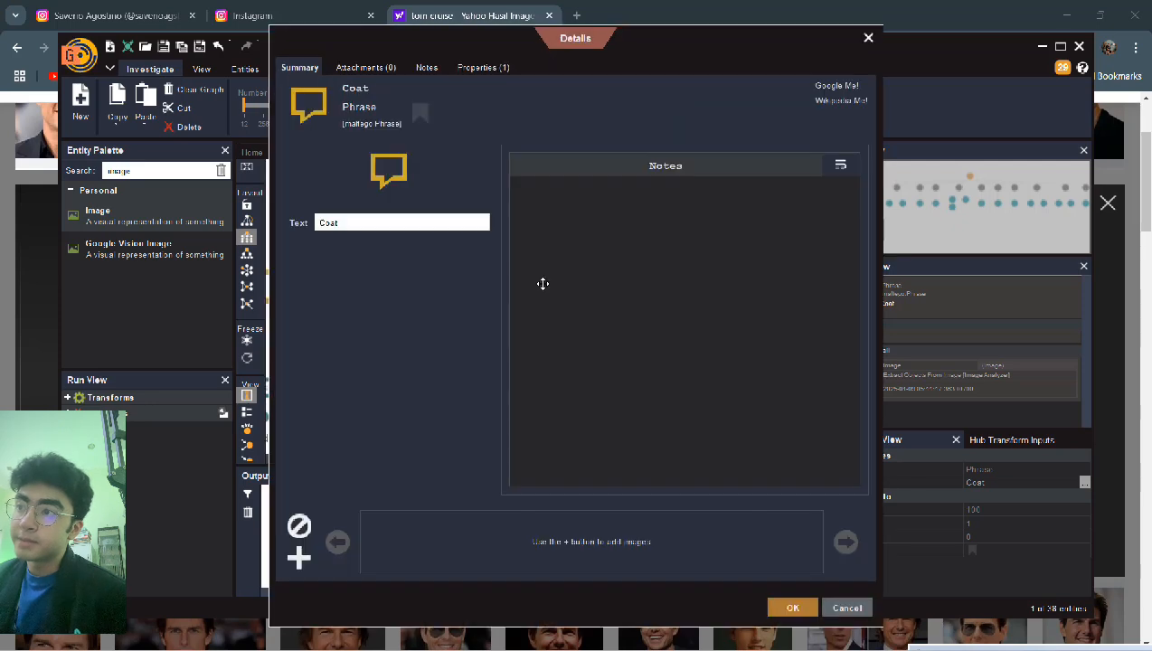
pyautogui.click(868, 38)
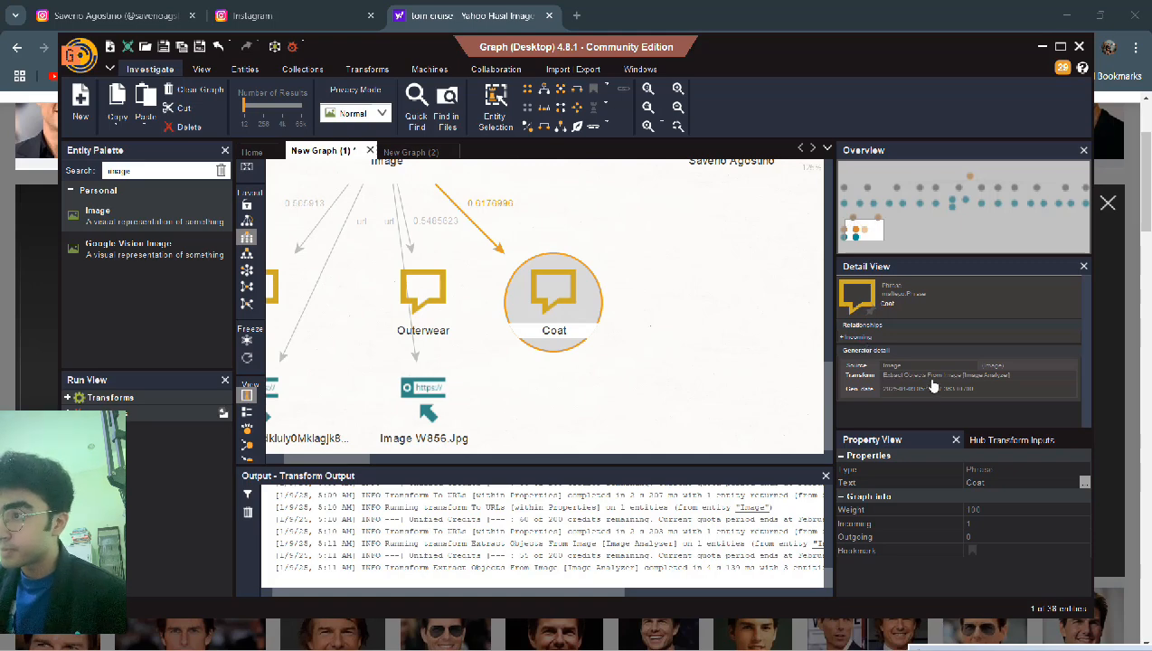
pyautogui.scroll(2, 830, 355)
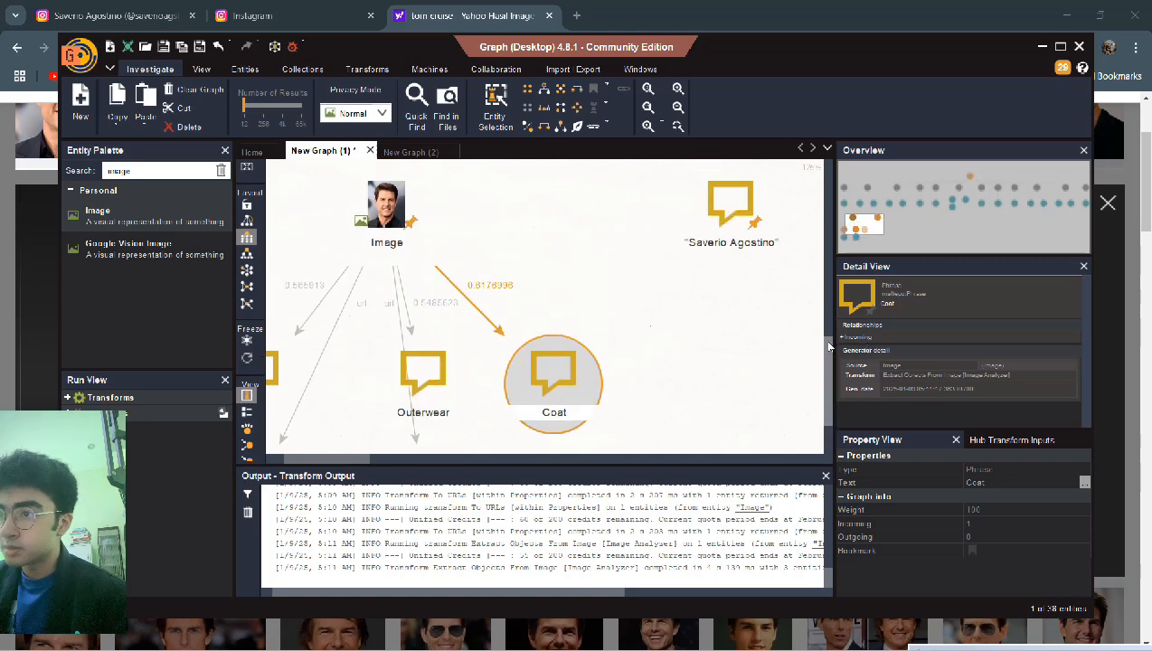
pyautogui.scroll(-2, 830, 362)
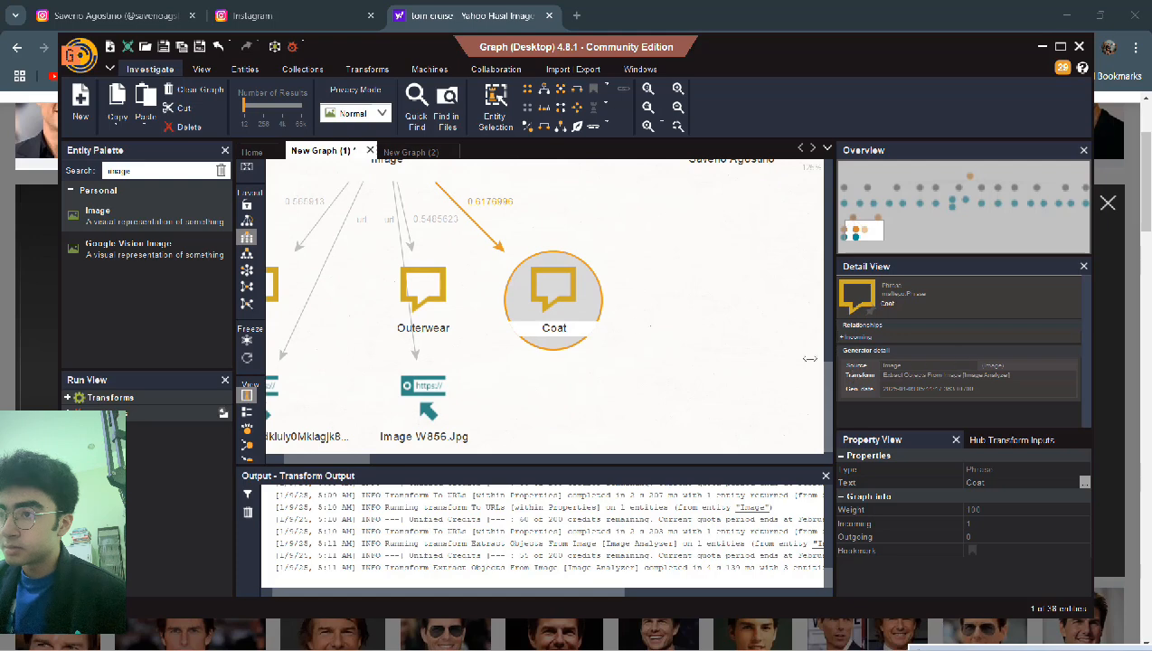
pyautogui.rightClick(544, 297)
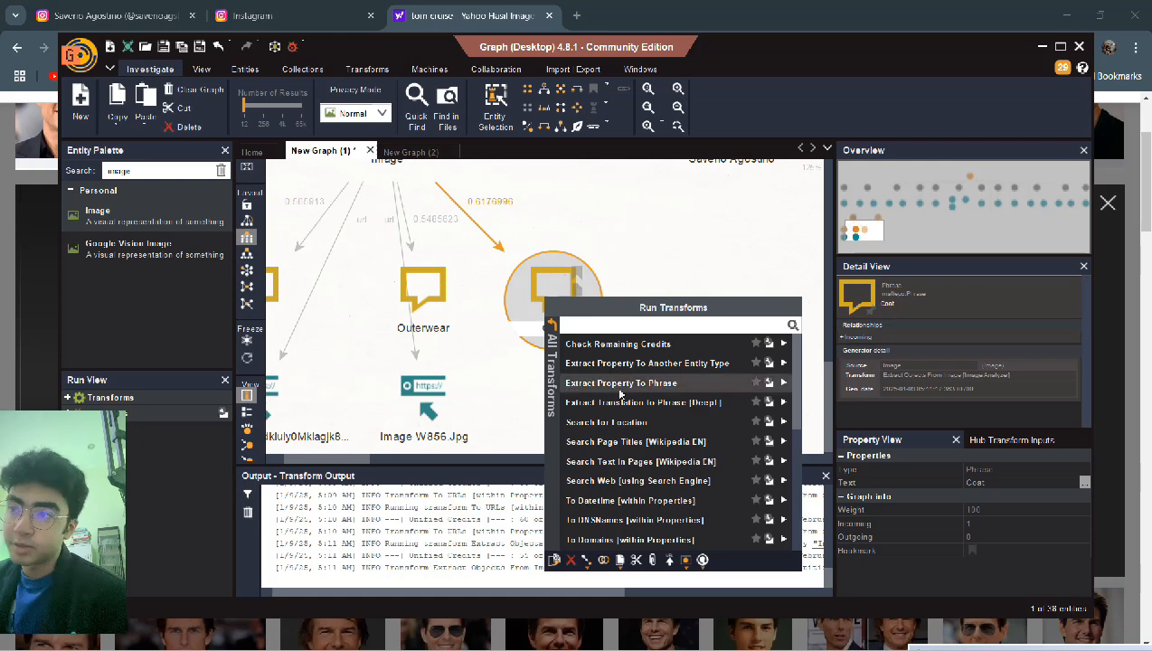
pyautogui.scroll(-4, 620, 392)
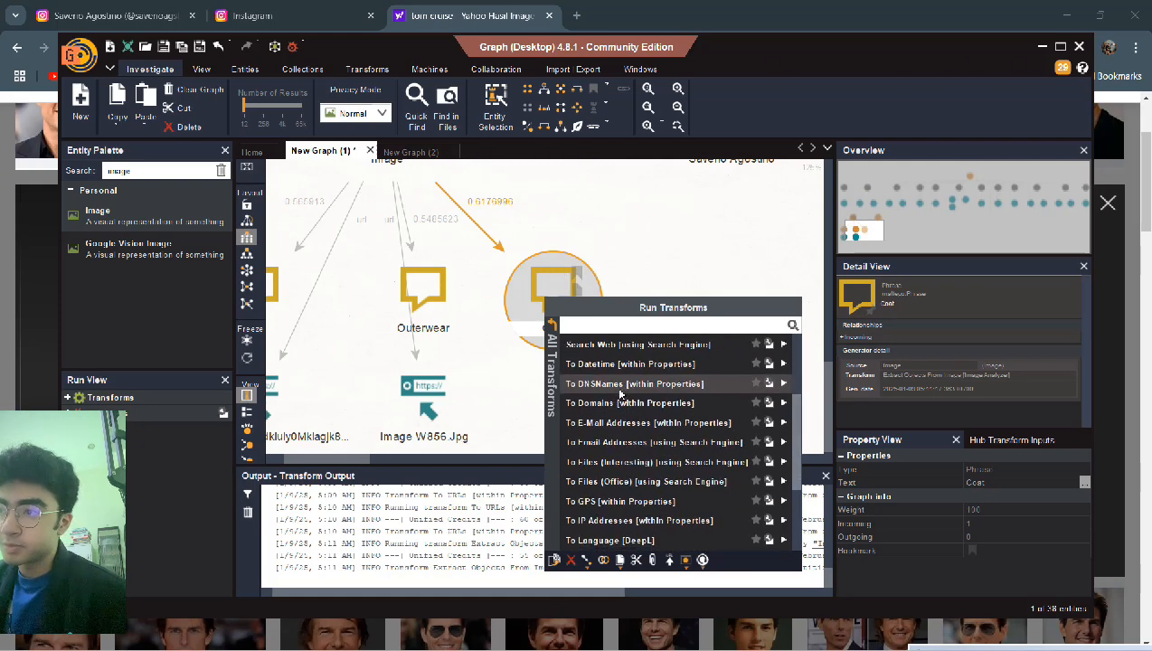
pyautogui.click(564, 272)
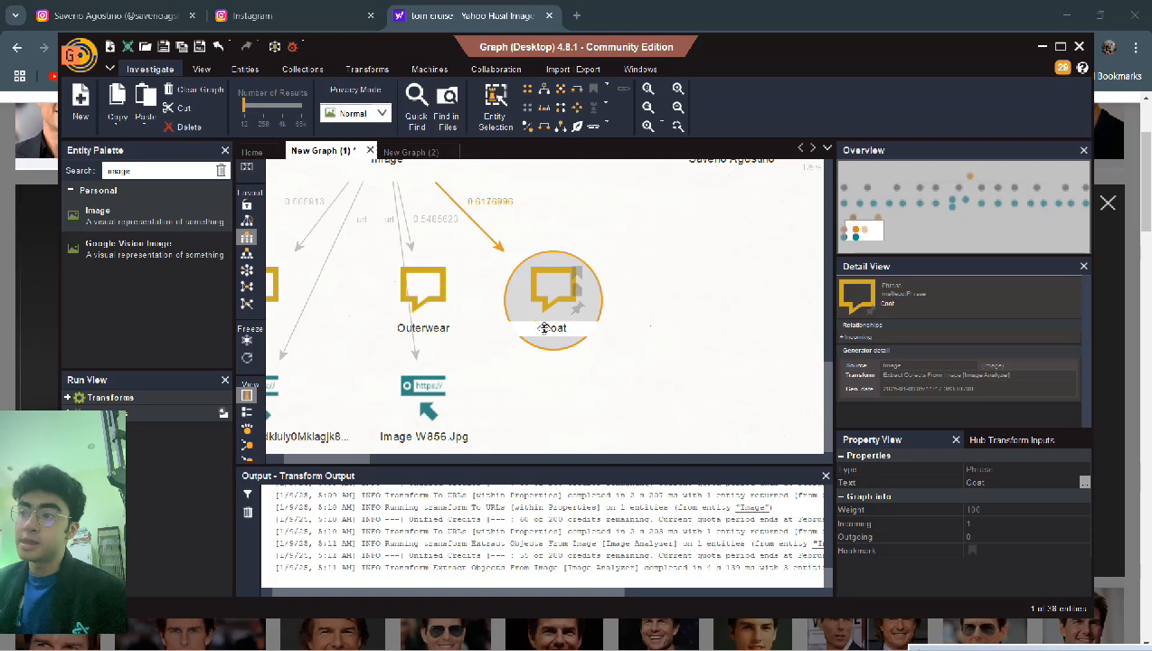
# - Select the Outerwear phrase, then select the source Image entity
pyautogui.click(436, 310)
pyautogui.scroll(1, 435, 310)
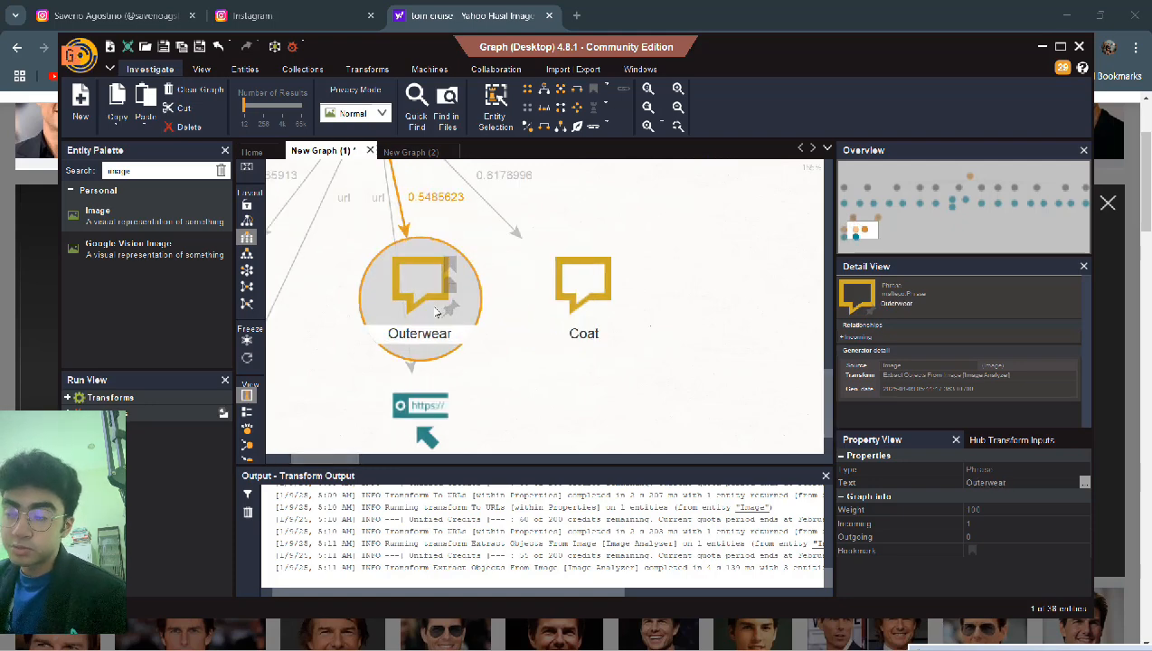
pyautogui.scroll(-2, 436, 310)
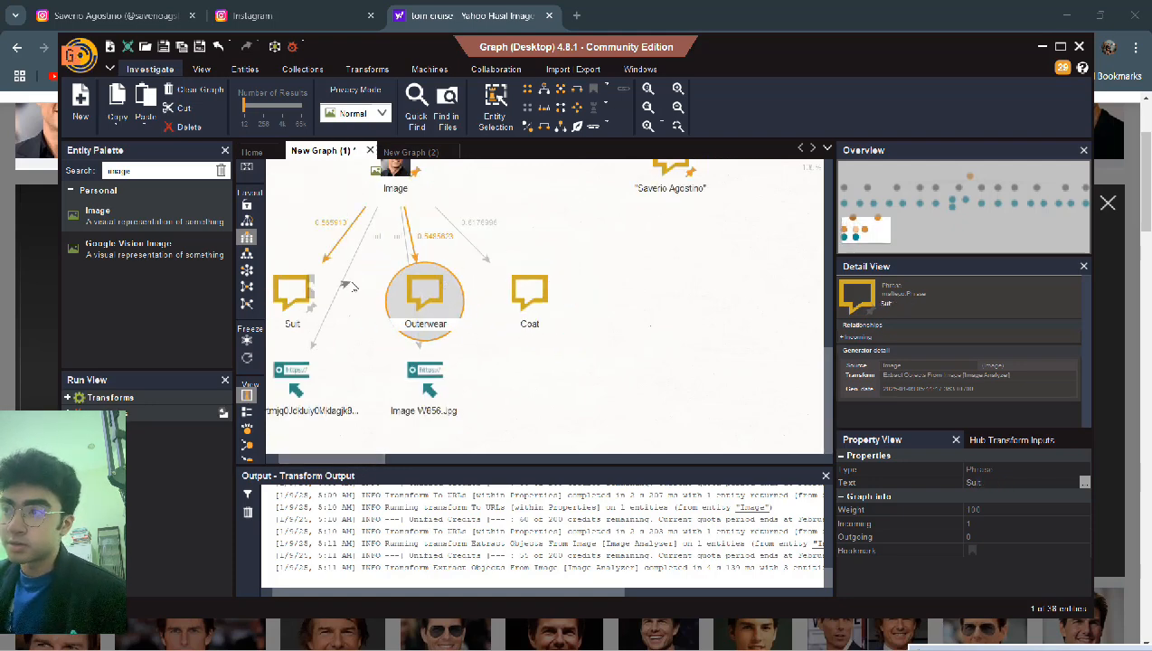
pyautogui.rightClick(392, 204)
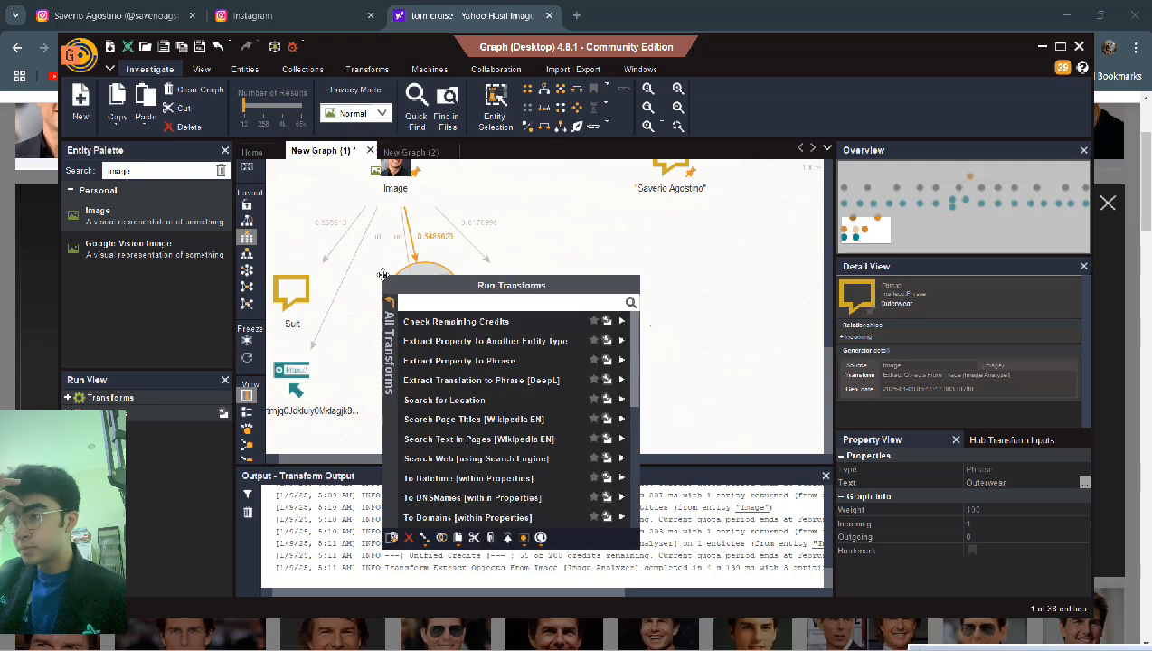
pyautogui.click(395, 179)
pyautogui.click(395, 181)
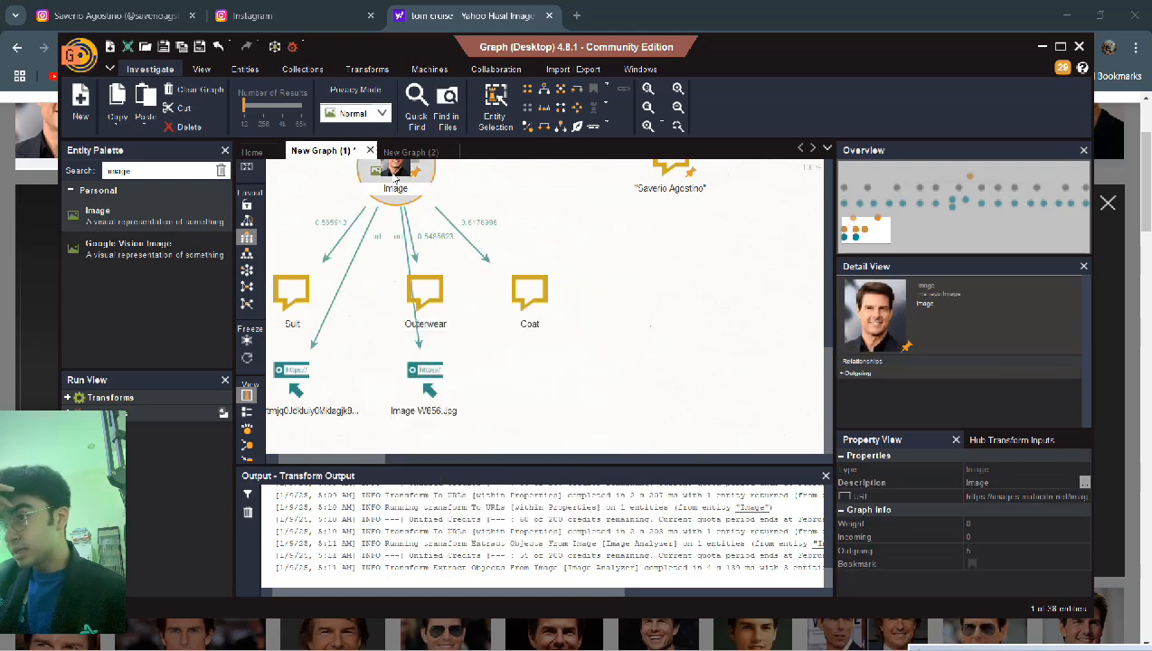
# - Run Search Fully Matching Images [Image Analyzer] on the Image, growing the graph to 46 entities
pyautogui.rightClick(395, 181)
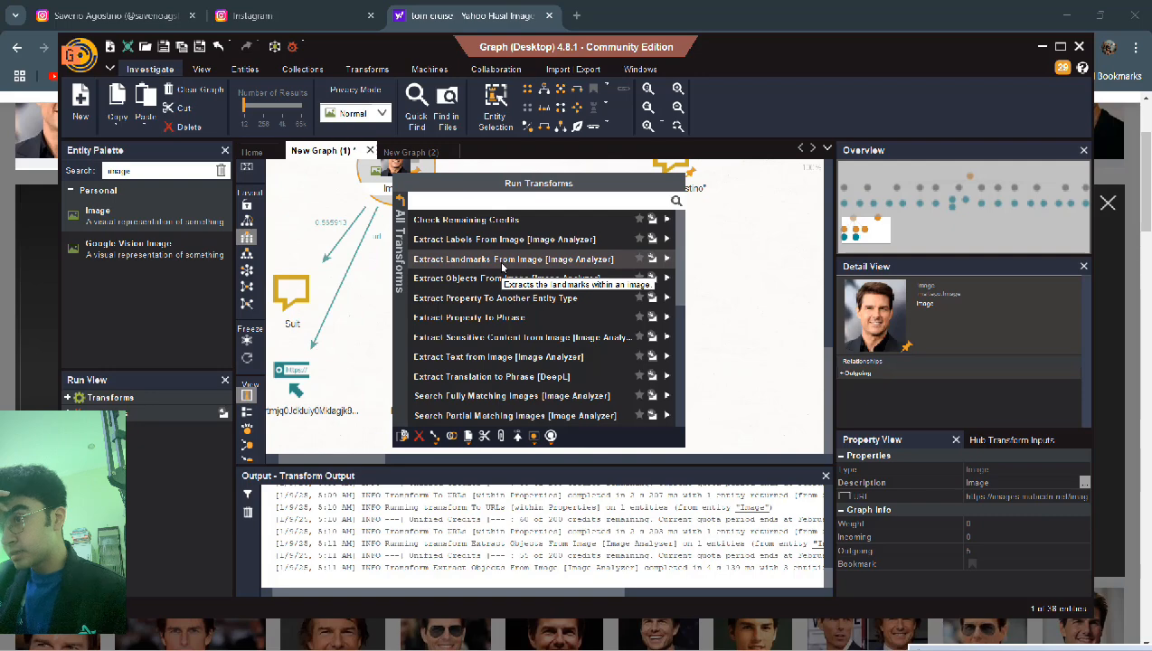
pyautogui.scroll(-3, 503, 266)
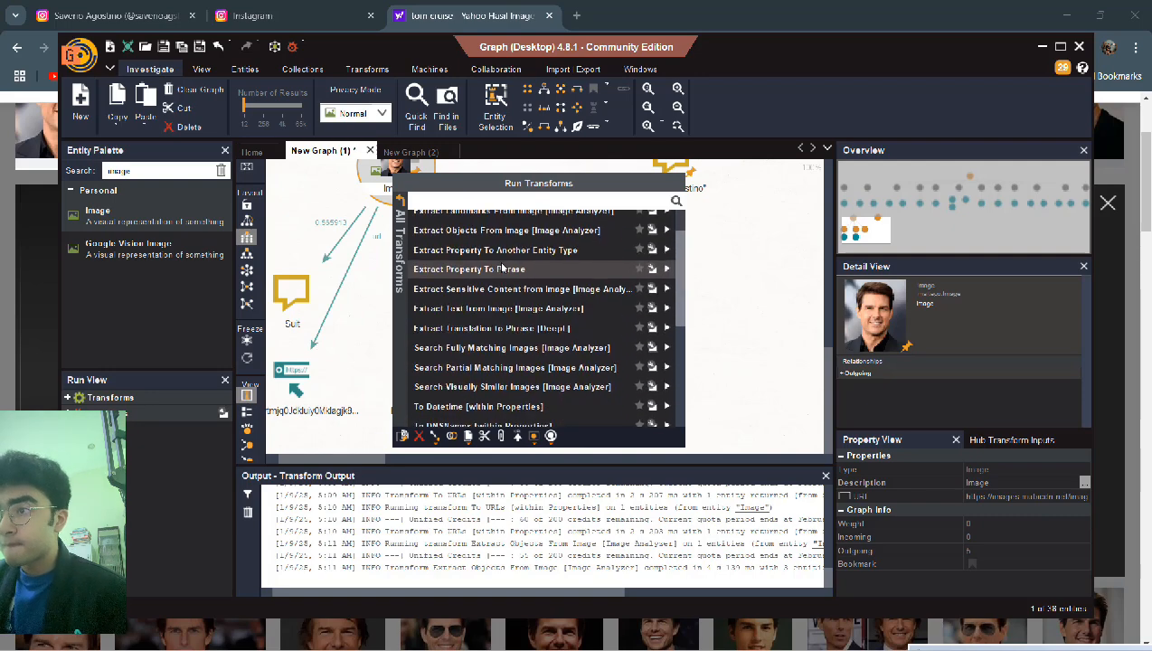
pyautogui.scroll(-3, 502, 266)
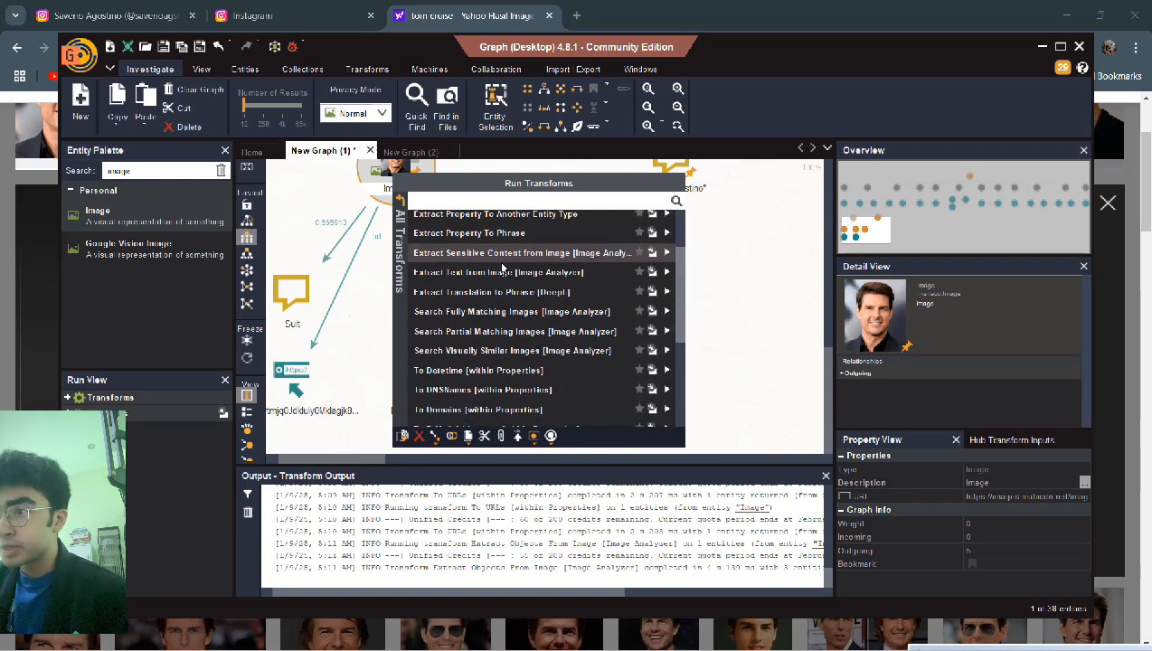
pyautogui.scroll(-1, 503, 266)
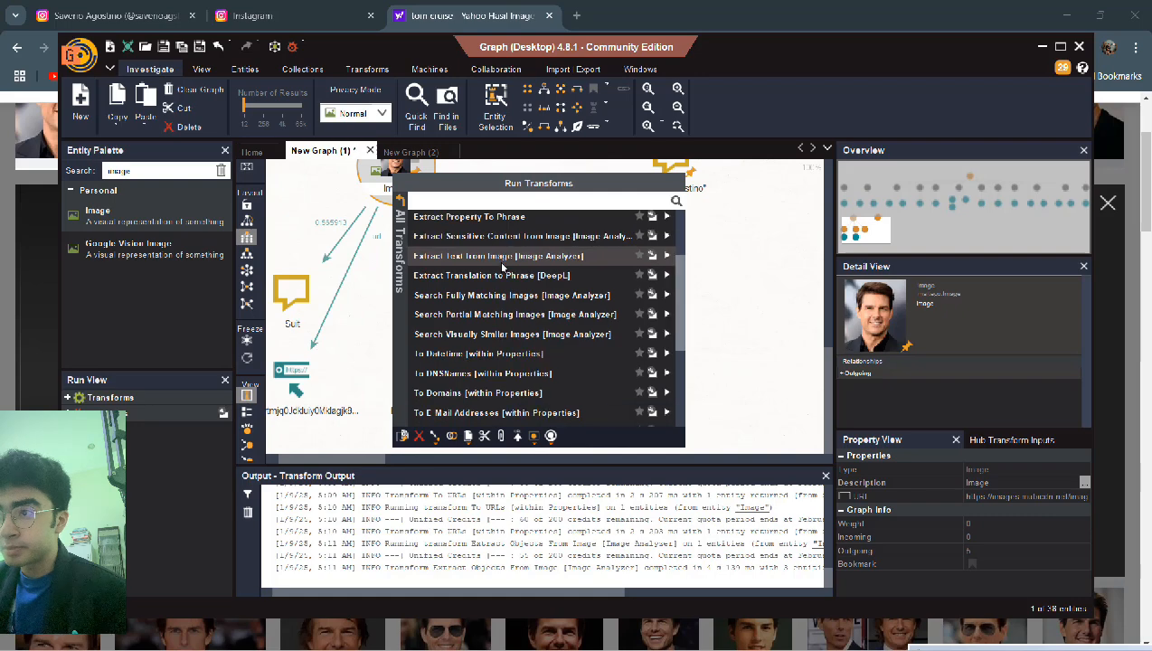
pyautogui.scroll(-2, 503, 267)
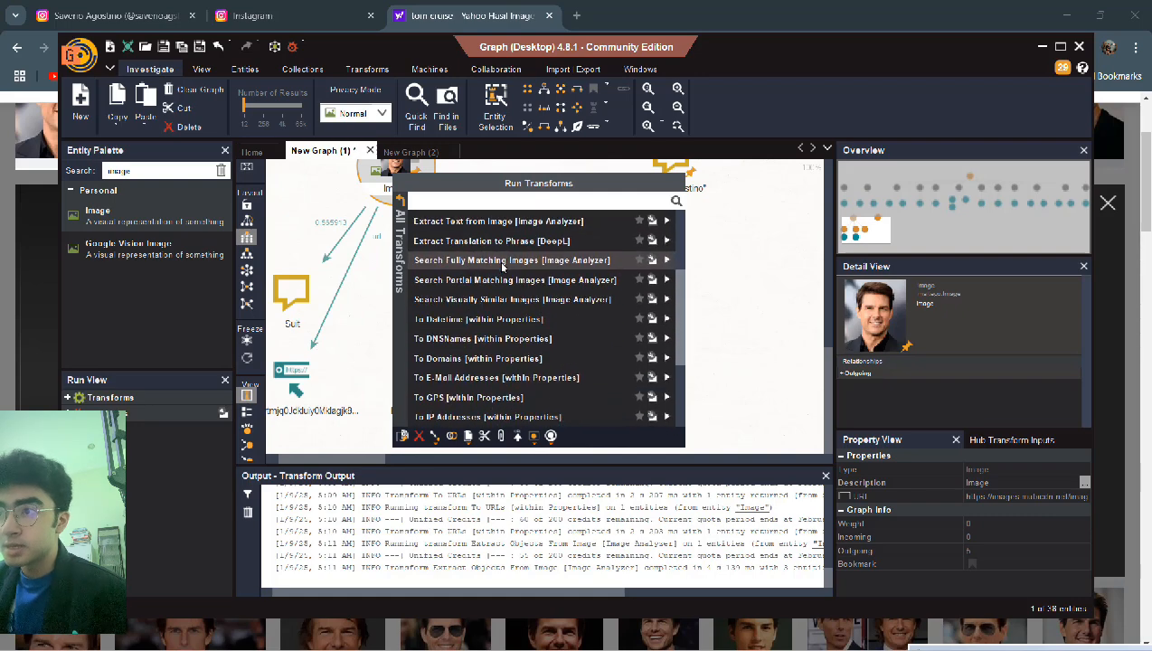
pyautogui.click(557, 260)
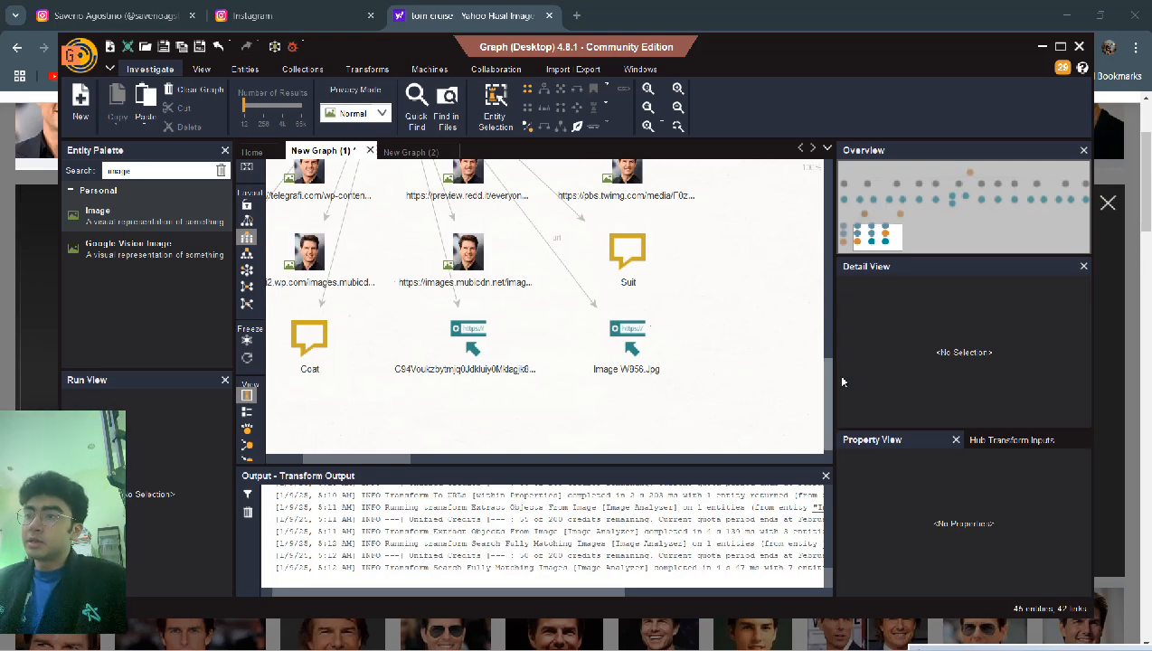
# - Zoom out to show all 12 results around the Image entity, then select the Image
pyautogui.moveTo(826, 382); pyautogui.dragTo(821, 326)
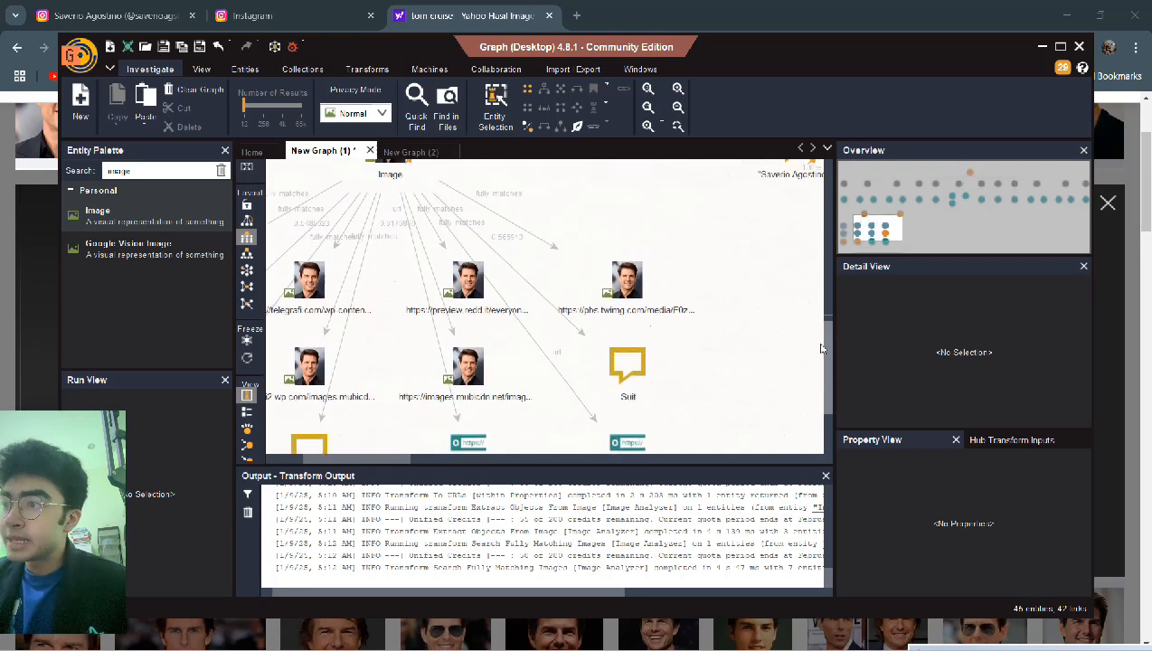
pyautogui.moveTo(397, 456); pyautogui.dragTo(353, 459)
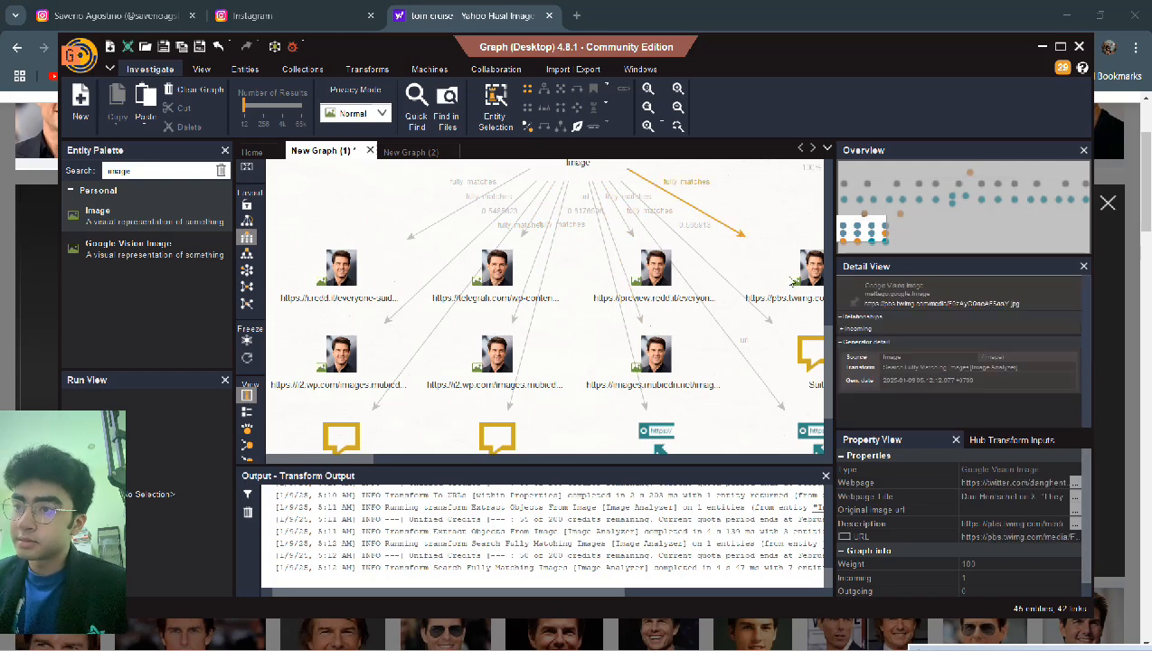
pyautogui.scroll(-1, 791, 282)
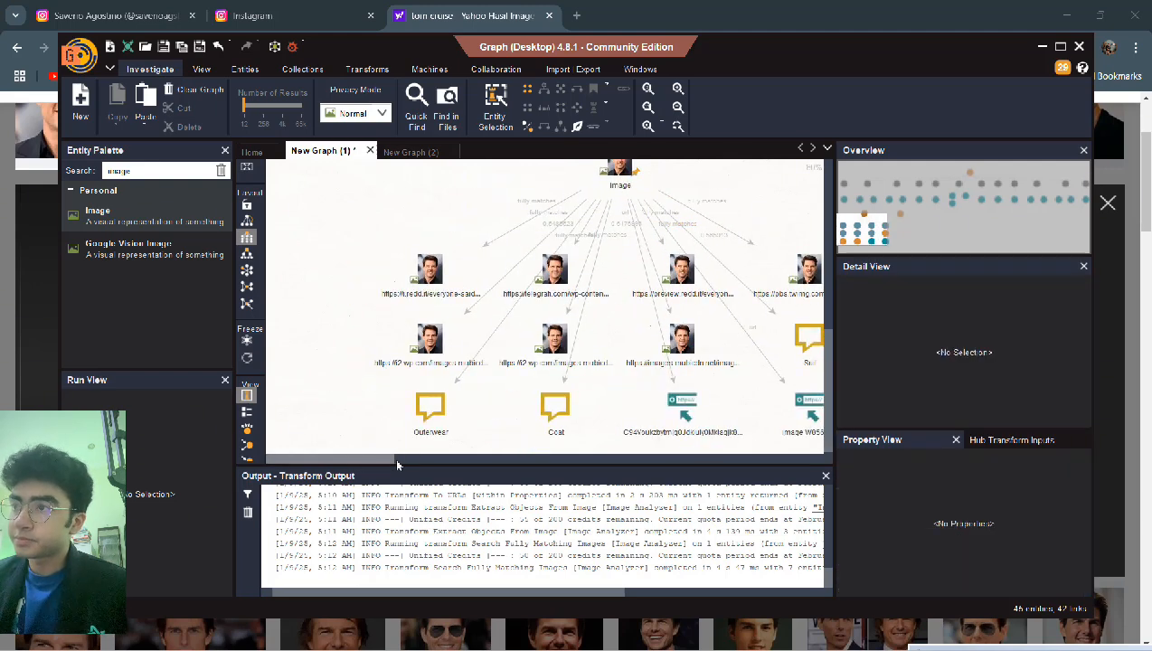
pyautogui.moveTo(383, 456)
pyautogui.mouseDown()
pyautogui.moveTo(418, 460)
pyautogui.moveTo(383, 460)
pyautogui.mouseUp()
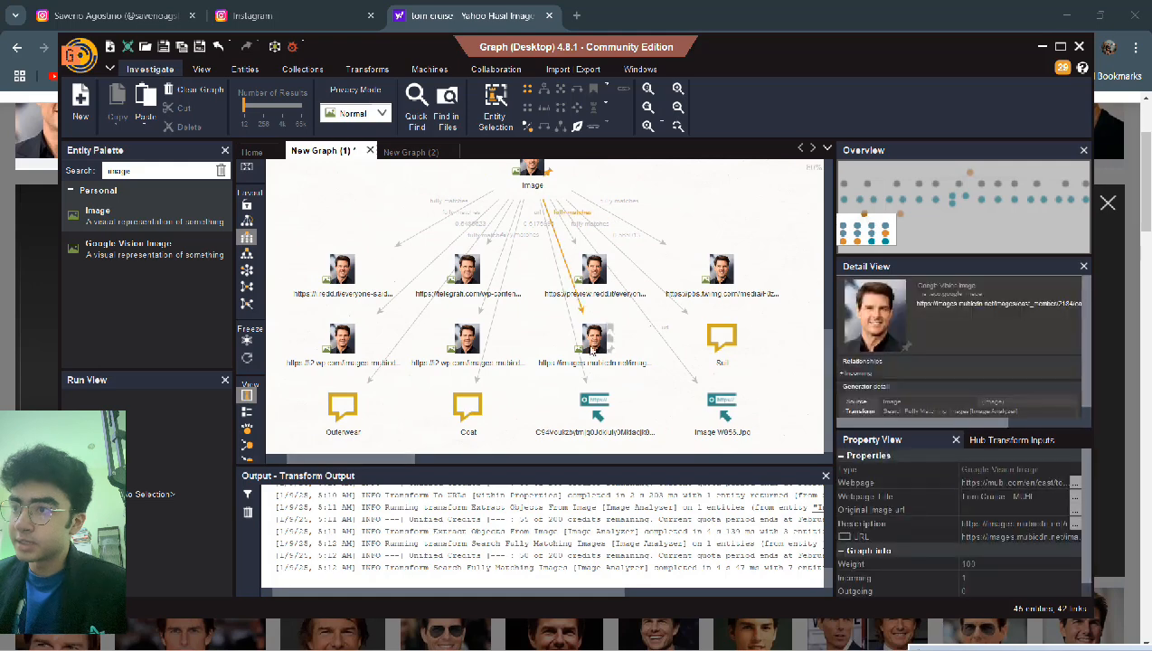
pyautogui.click(535, 176)
# - Run To Snapshots between Dates [Wayback Machine] on the Image with the Last 10 years preset
pyautogui.rightClick(532, 172)
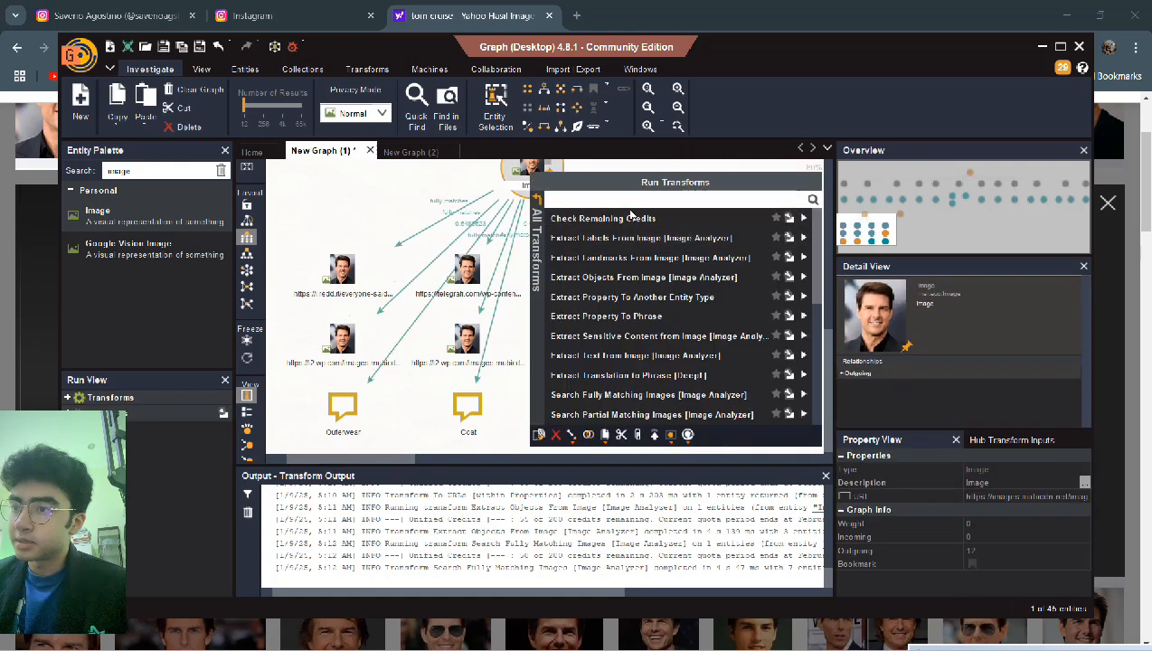
pyautogui.scroll(-5, 635, 275)
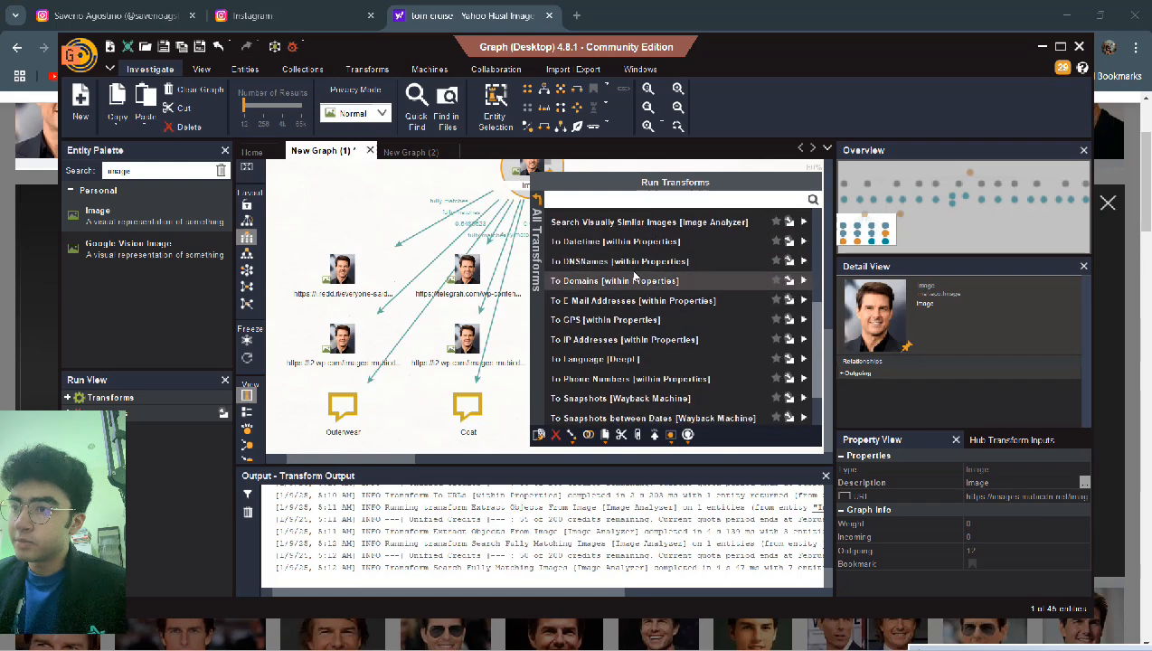
pyautogui.scroll(-3, 635, 275)
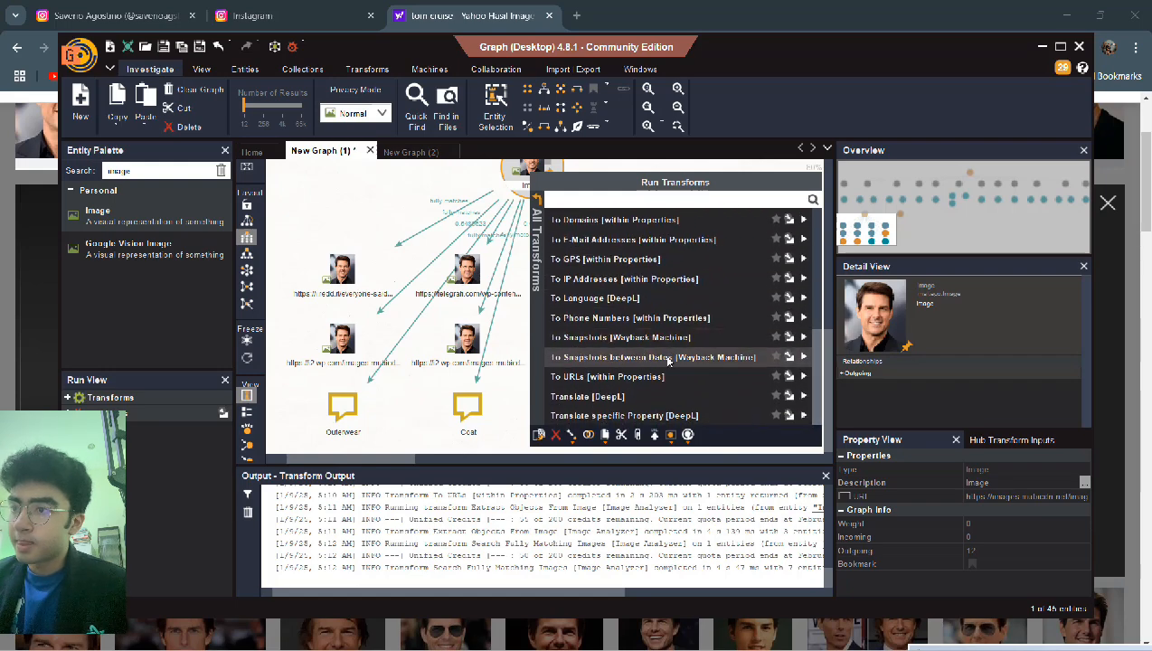
pyautogui.click(651, 357)
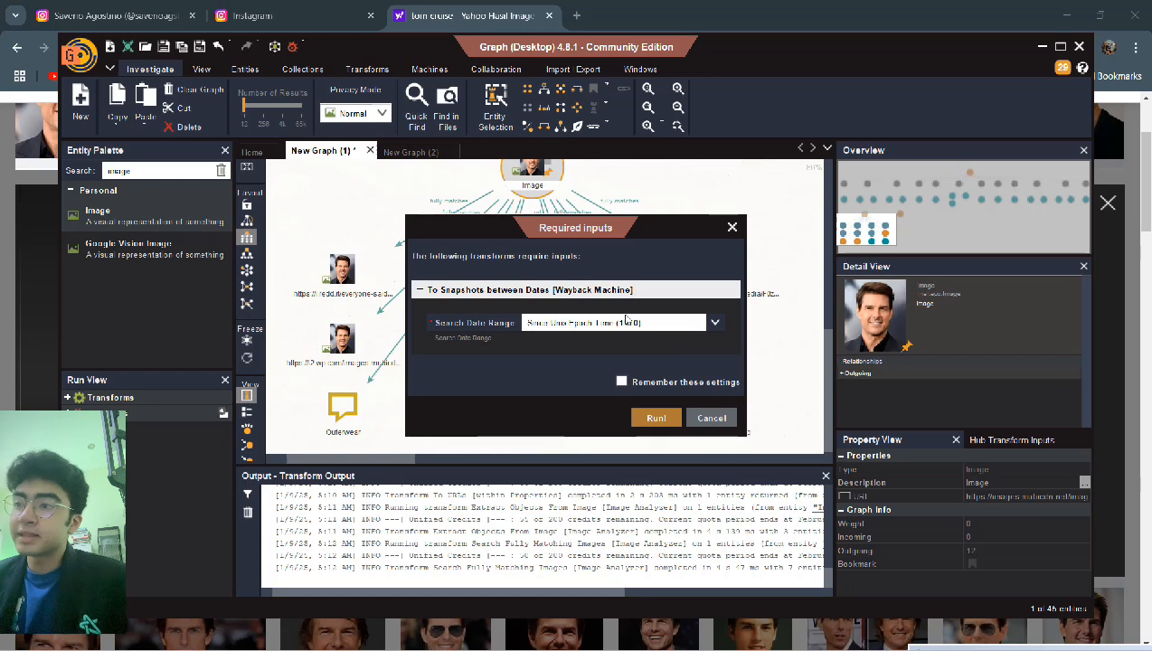
pyautogui.click(653, 322)
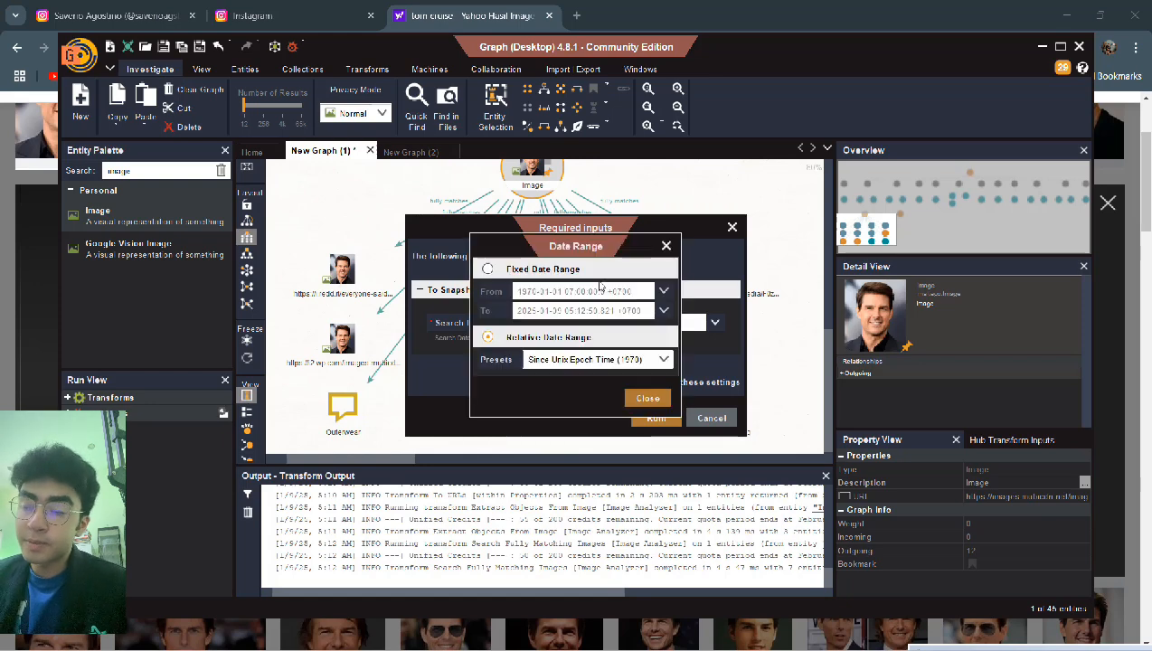
pyautogui.click(585, 361)
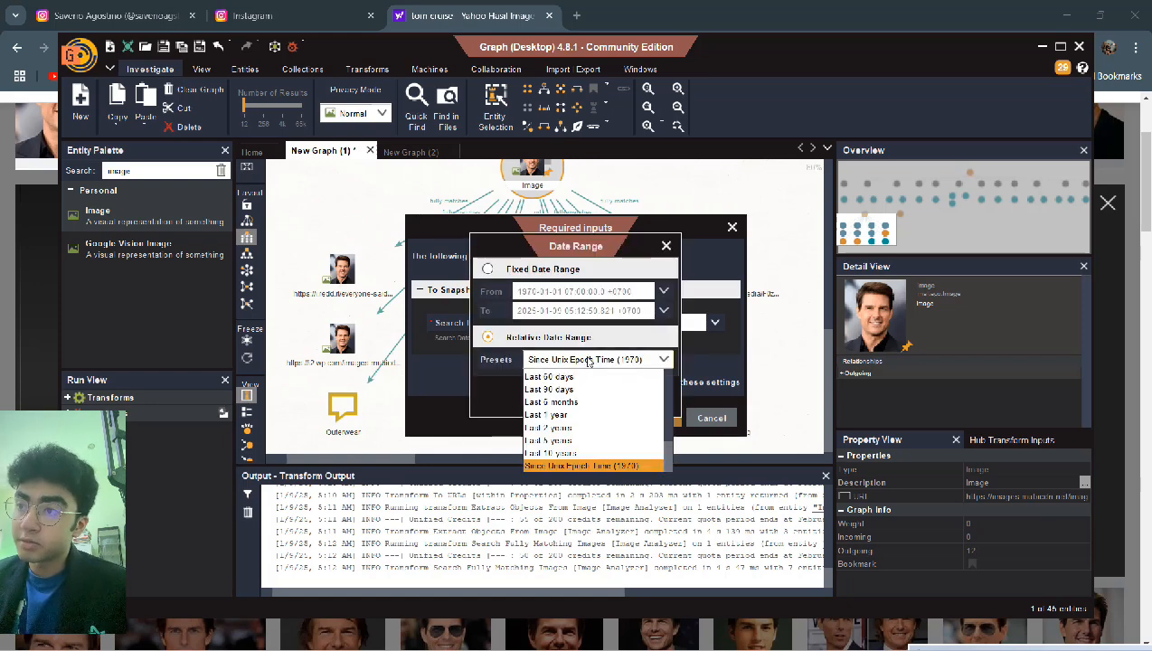
pyautogui.click(572, 453)
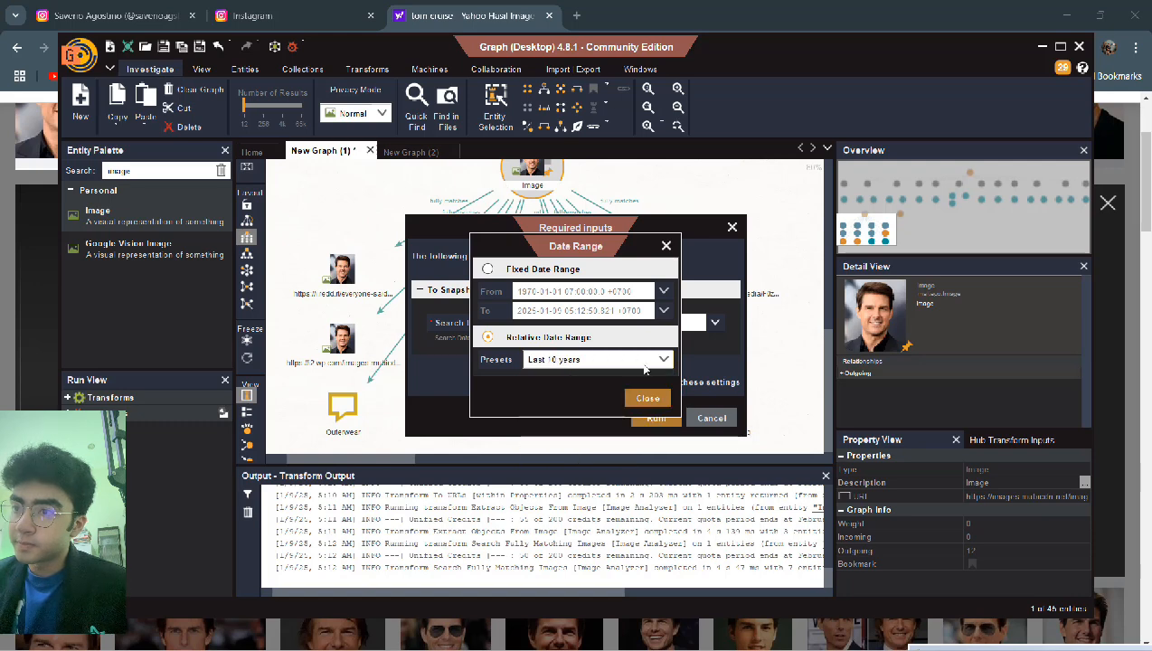
pyautogui.click(649, 398)
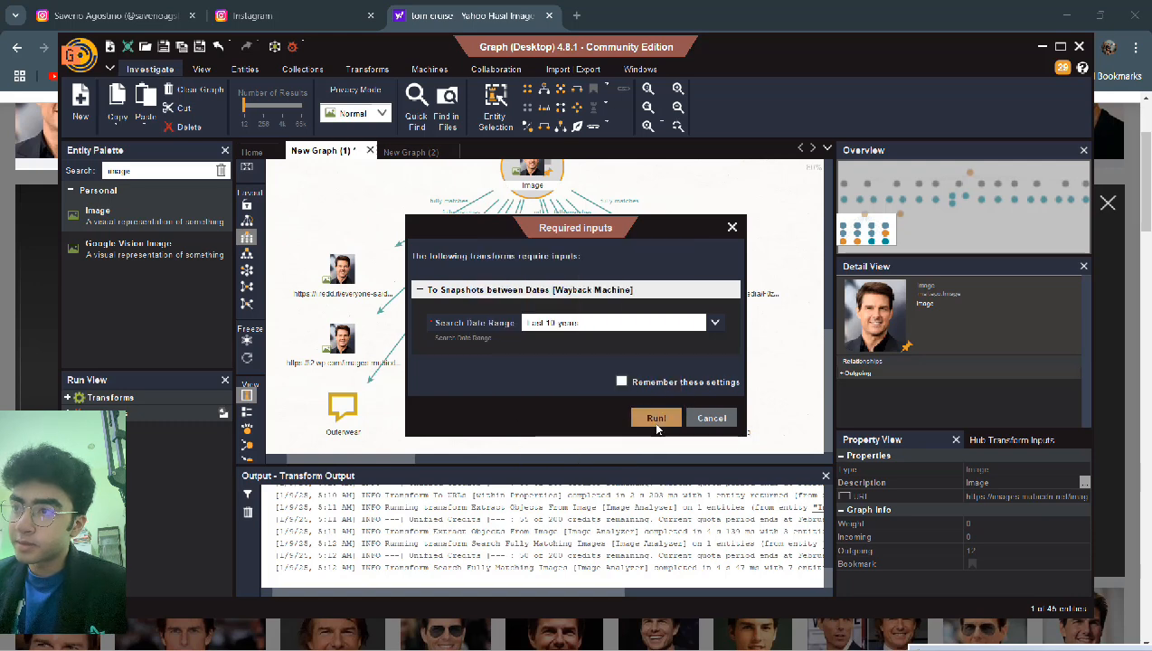
pyautogui.click(656, 419)
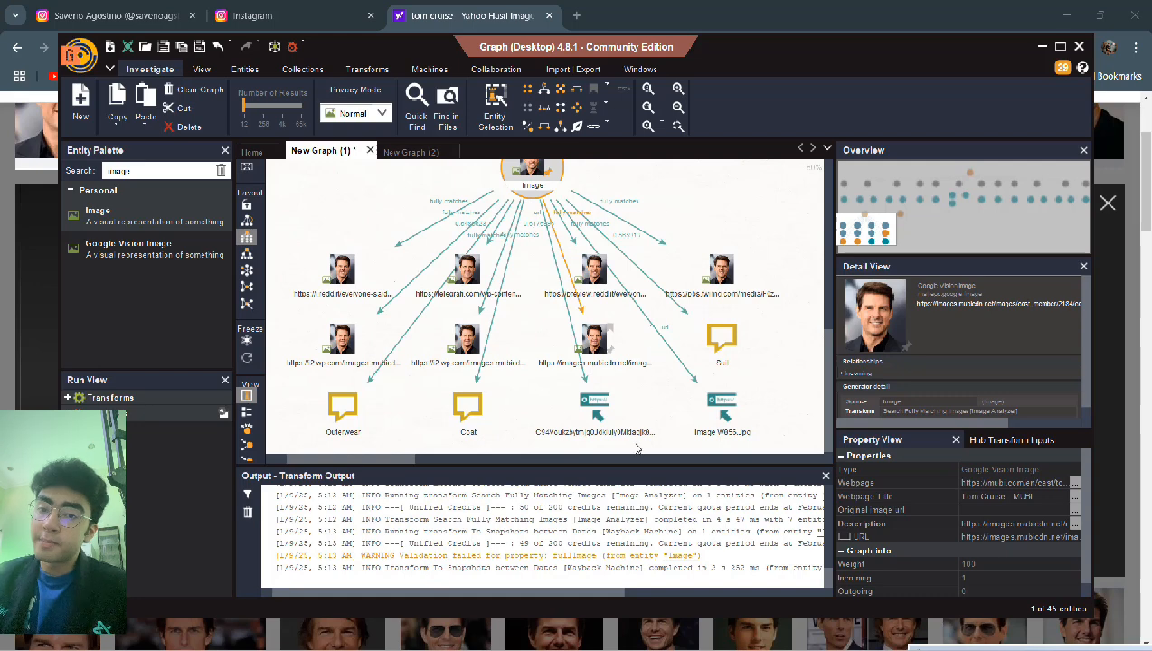
# - Delete the Outerwear and Coat phrase nodes from the graph
pyautogui.scroll(-2, 625, 384)
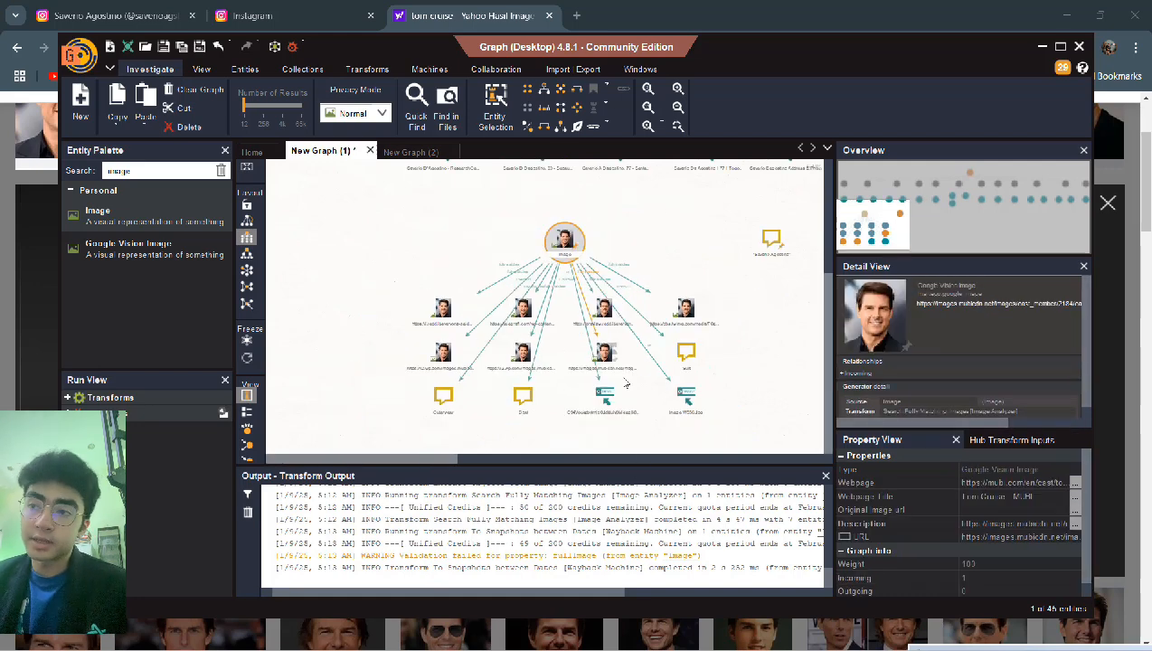
pyautogui.scroll(2, 625, 384)
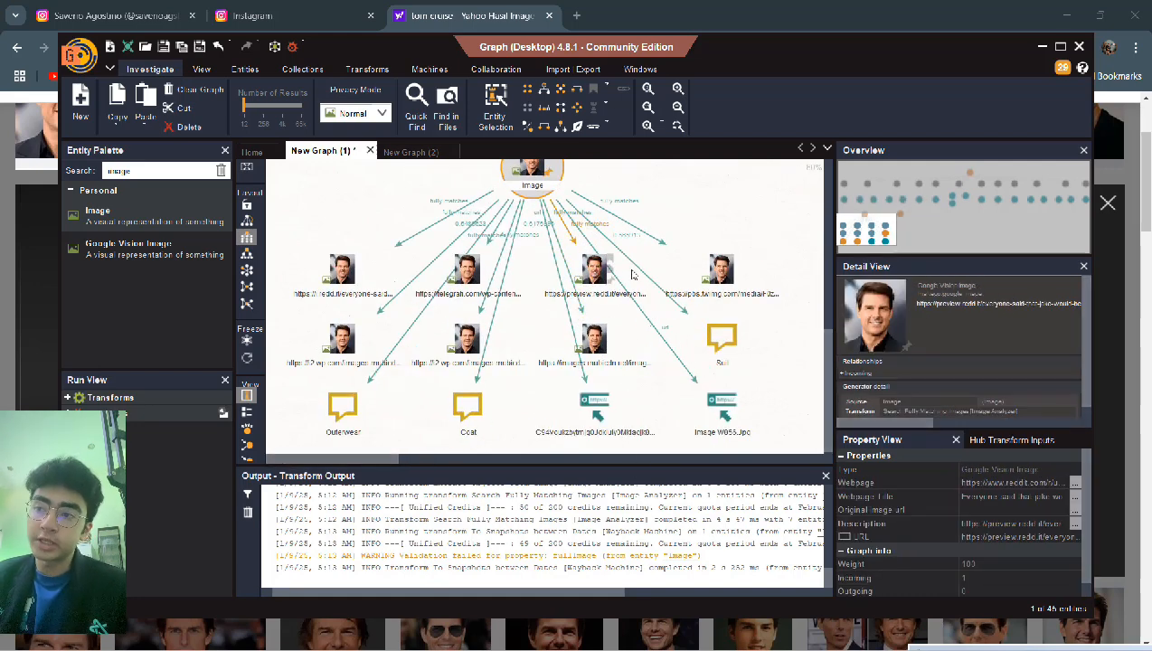
pyautogui.click(336, 408)
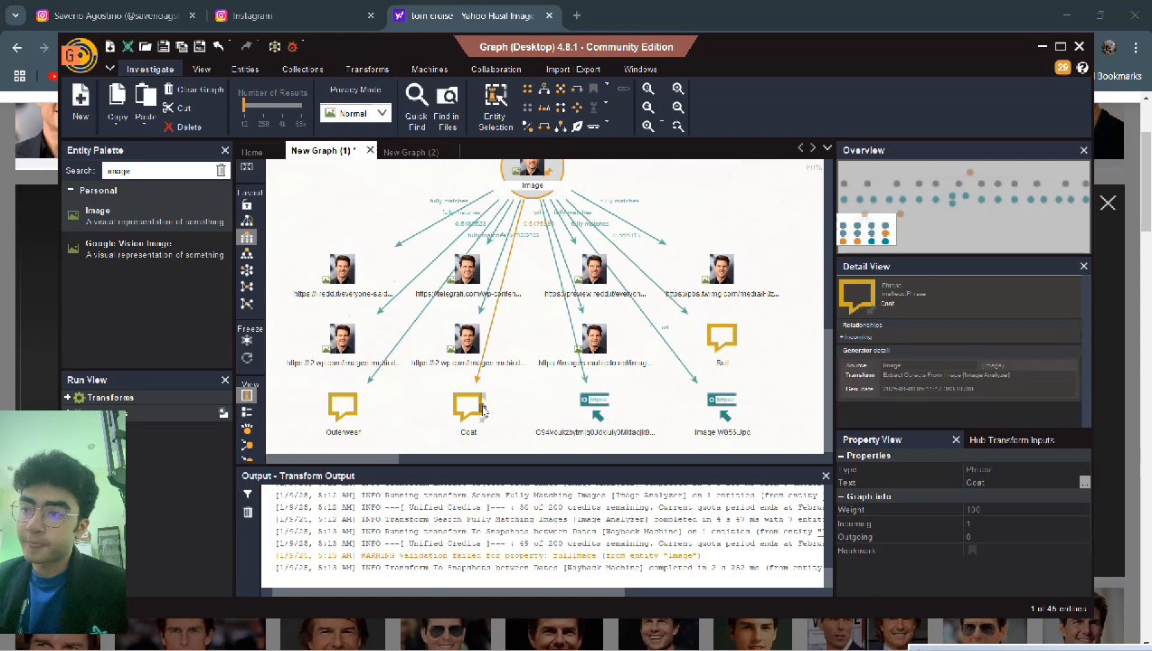
pyautogui.moveTo(477, 409); pyautogui.dragTo(476, 410)
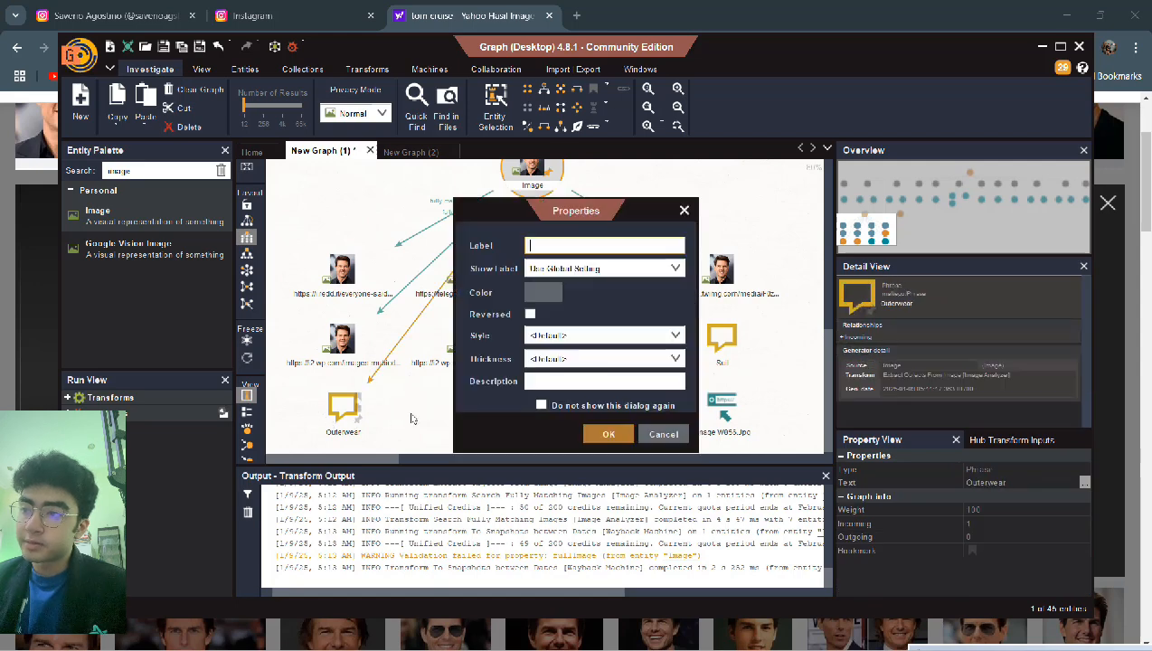
pyautogui.click(663, 434)
pyautogui.moveTo(275, 403); pyautogui.dragTo(479, 427)
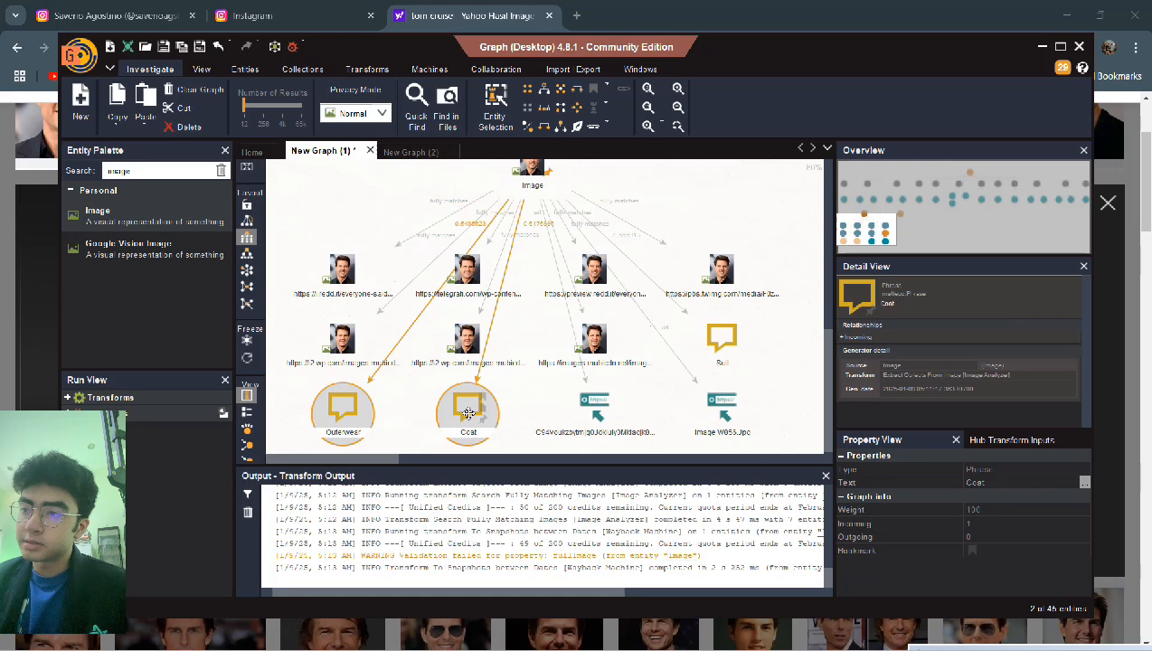
pyautogui.rightClick(469, 413)
pyautogui.press('Delete')
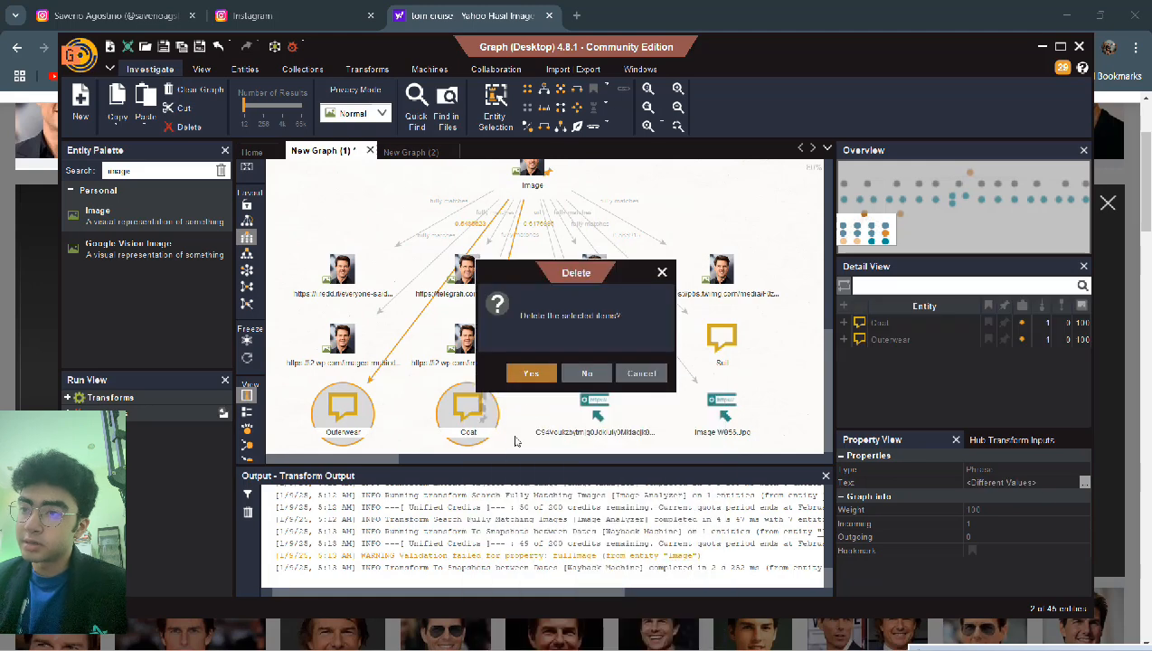
pyautogui.click(531, 372)
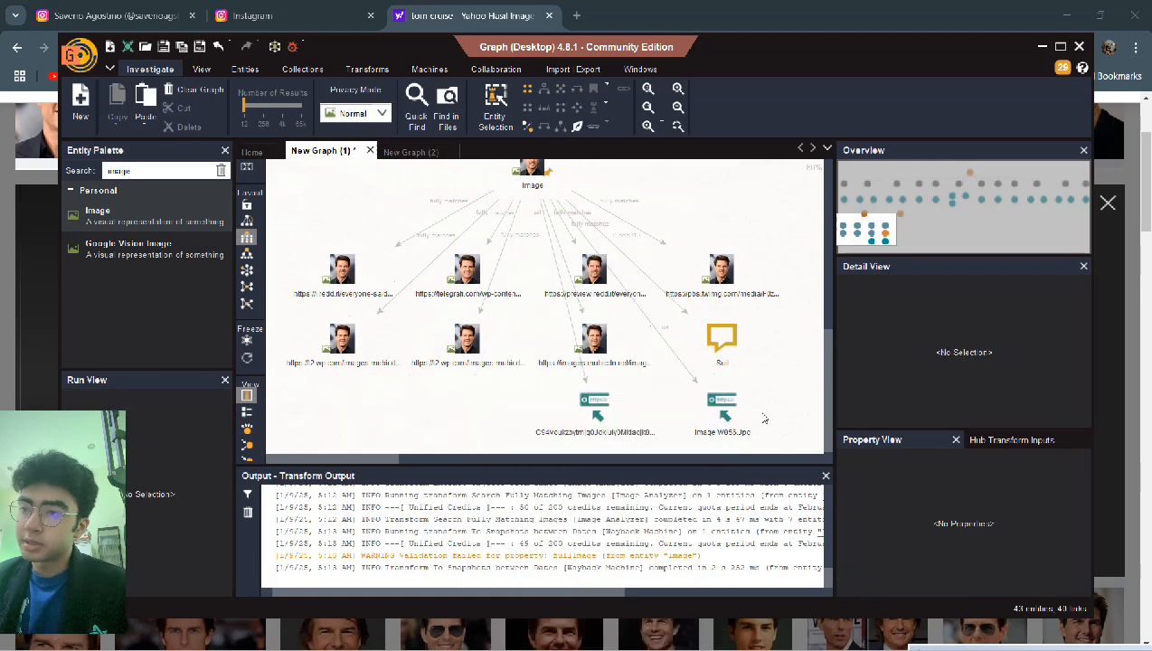
# - Delete the two URL nodes at the bottom of the graph
pyautogui.moveTo(774, 389); pyautogui.dragTo(579, 455)
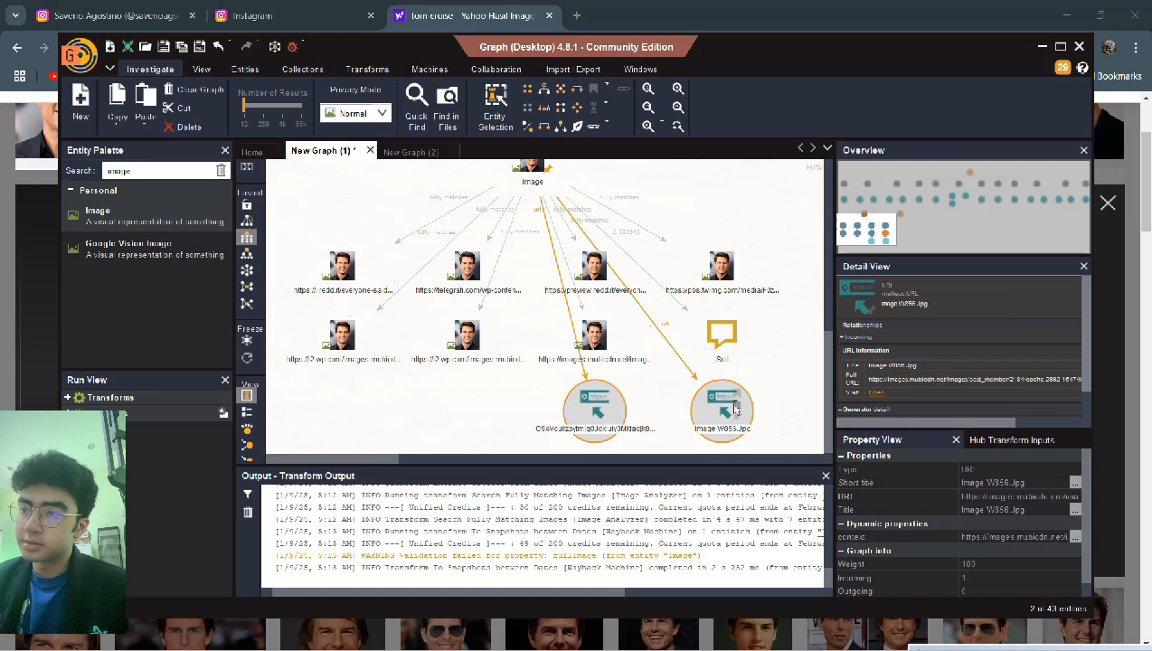
pyautogui.rightClick(735, 408)
pyautogui.press('Delete')
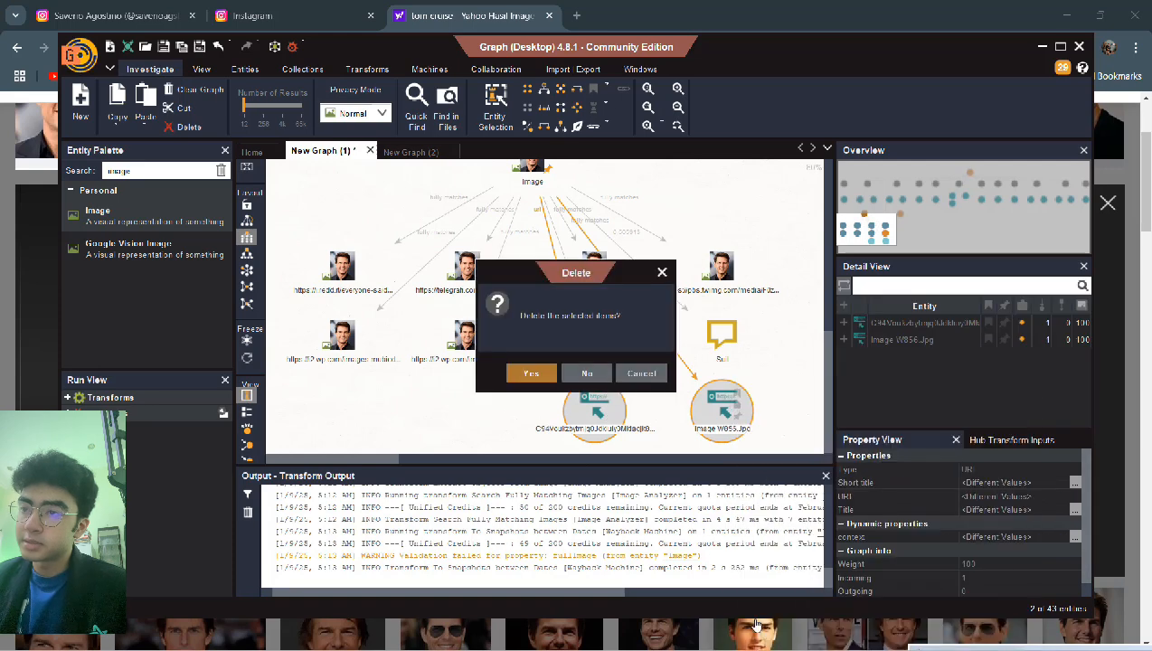
pyautogui.click(533, 372)
# - Delete the Sull phrase node, then inspect the telegraph image node's details
pyautogui.click(728, 360)
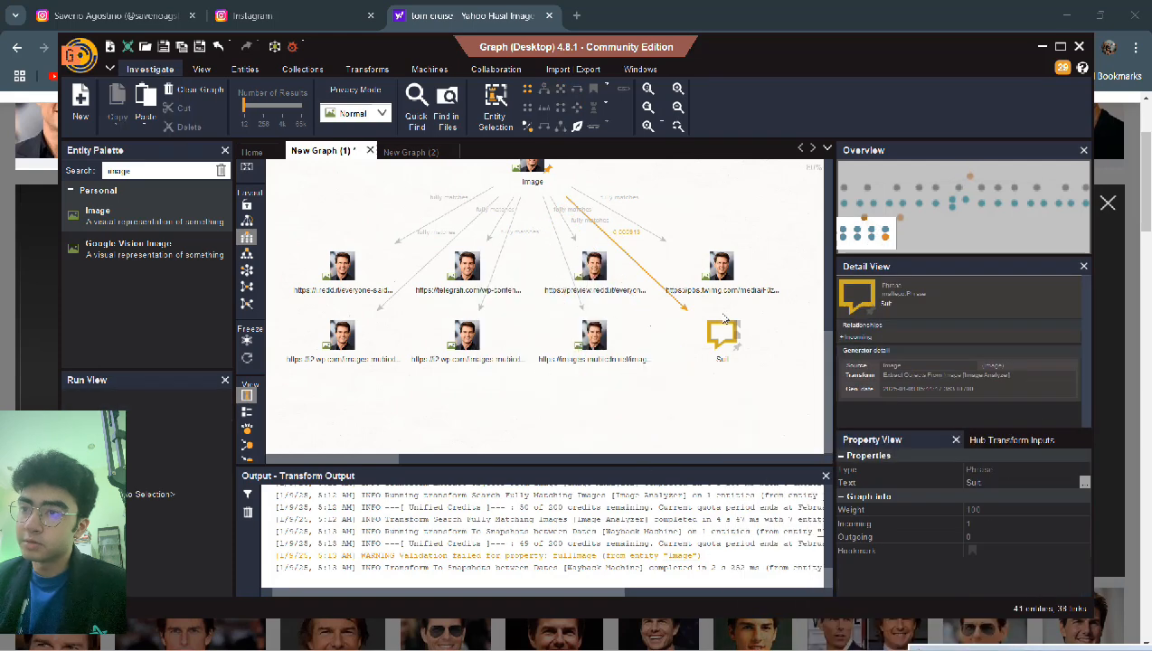
pyautogui.click(763, 370)
pyautogui.click(721, 336)
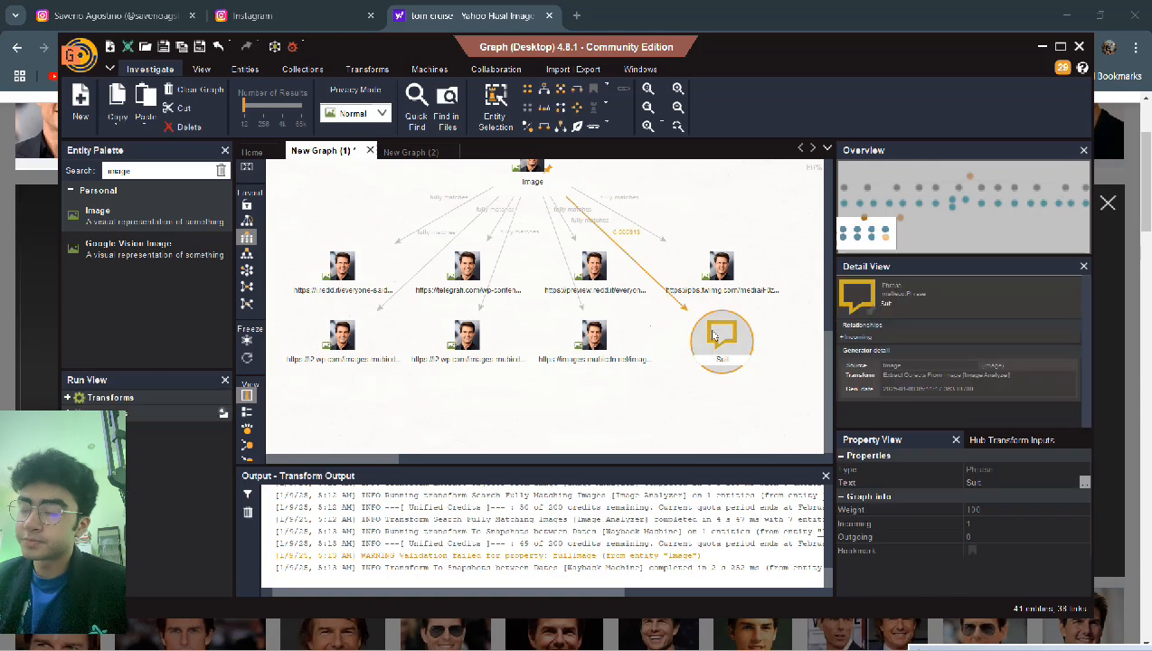
pyautogui.rightClick(715, 332)
pyautogui.click(737, 592)
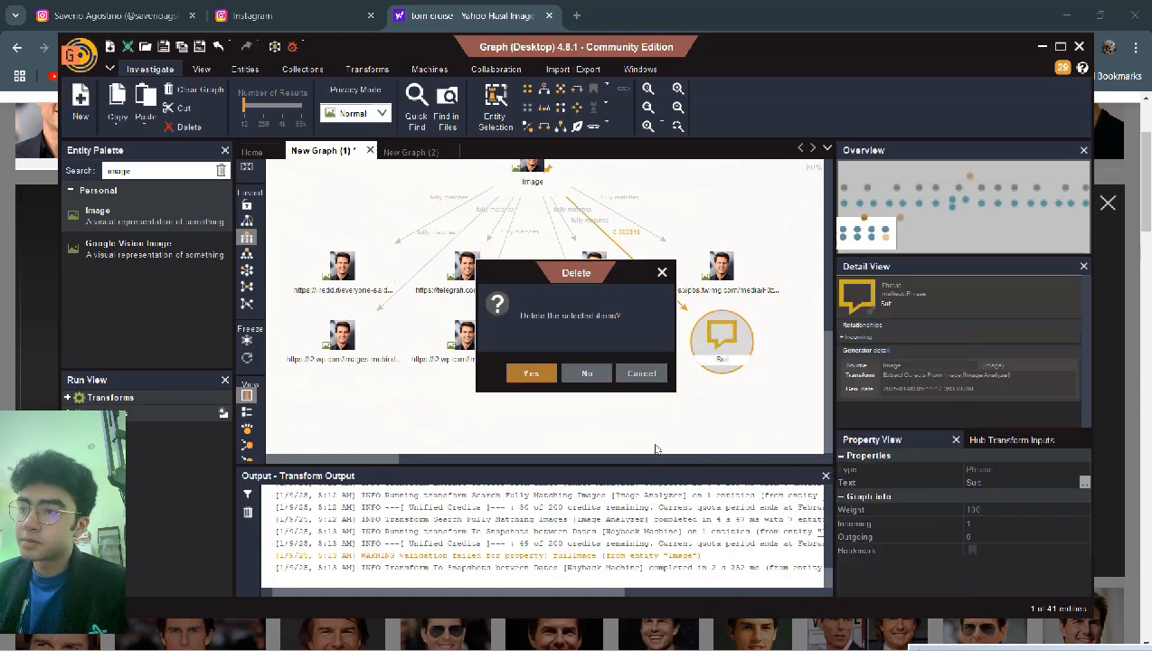
pyautogui.click(532, 373)
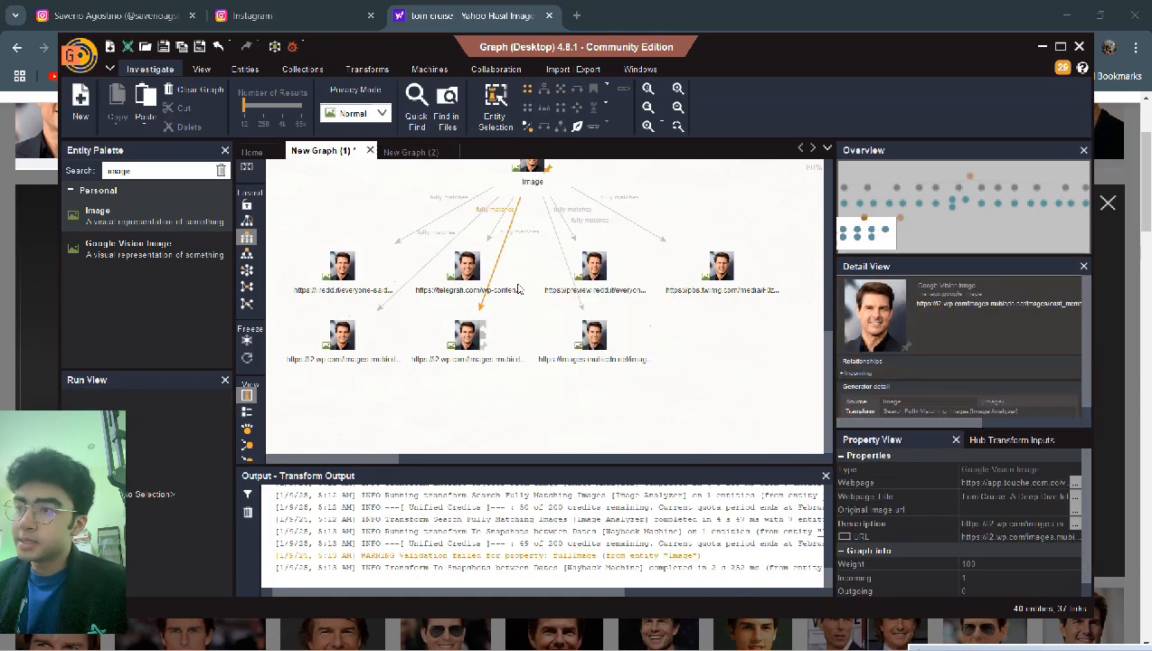
pyautogui.click(520, 236)
pyautogui.click(468, 282)
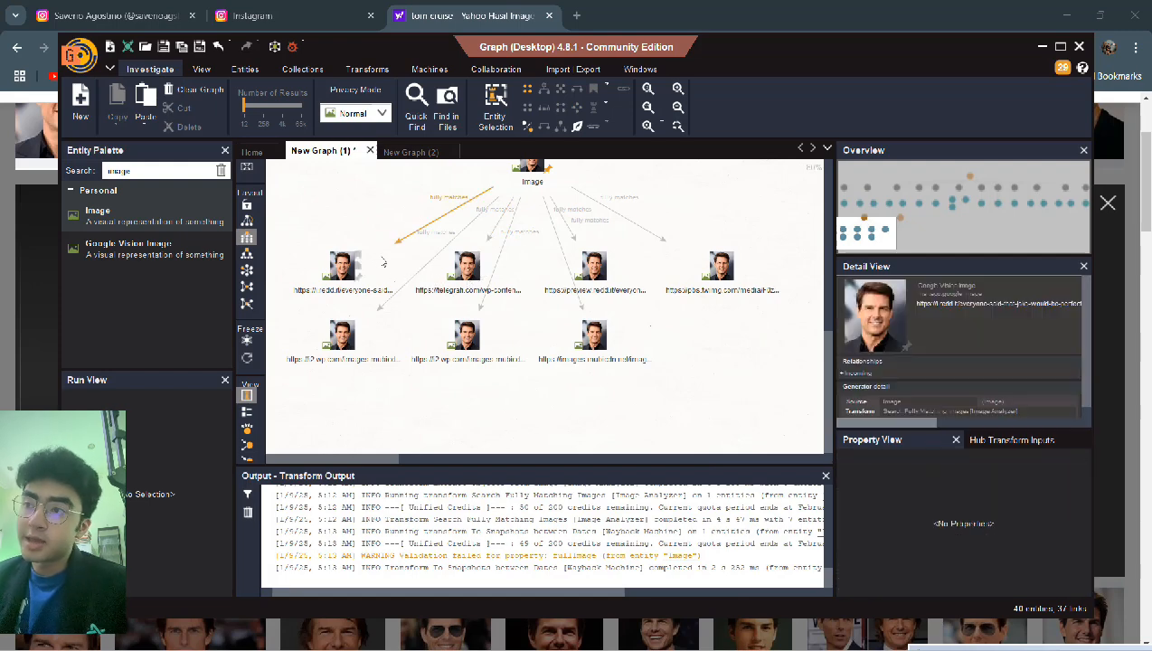
# - Run To Snapshots [Wayback Machine] on the root Image entity
pyautogui.click(529, 168)
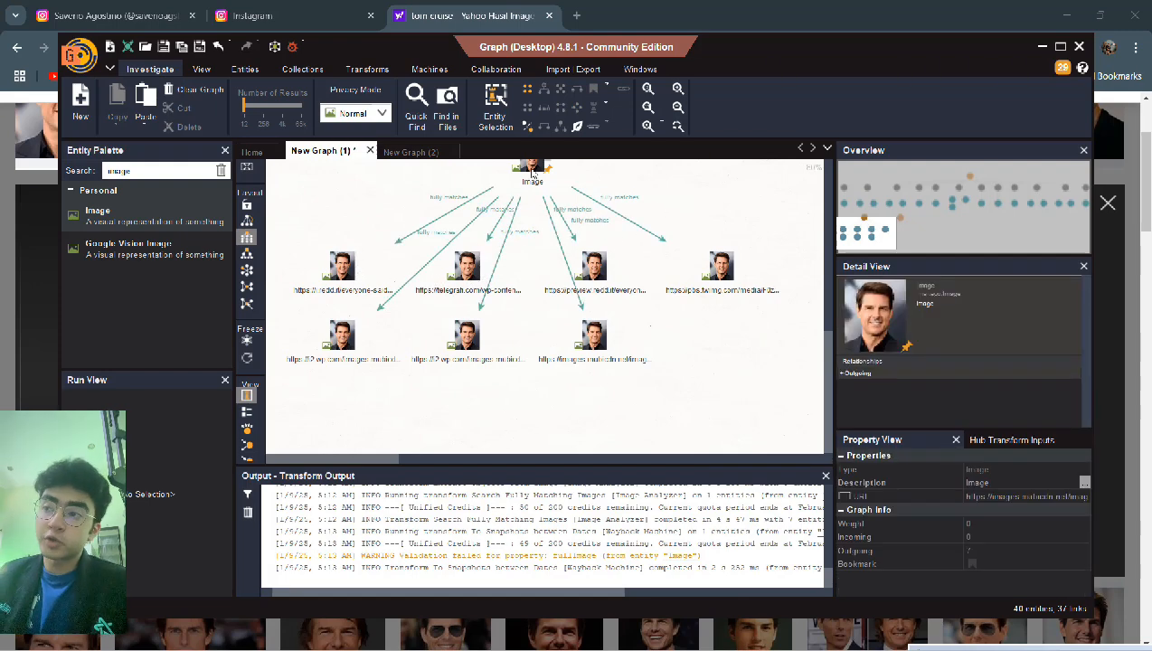
pyautogui.rightClick(529, 169)
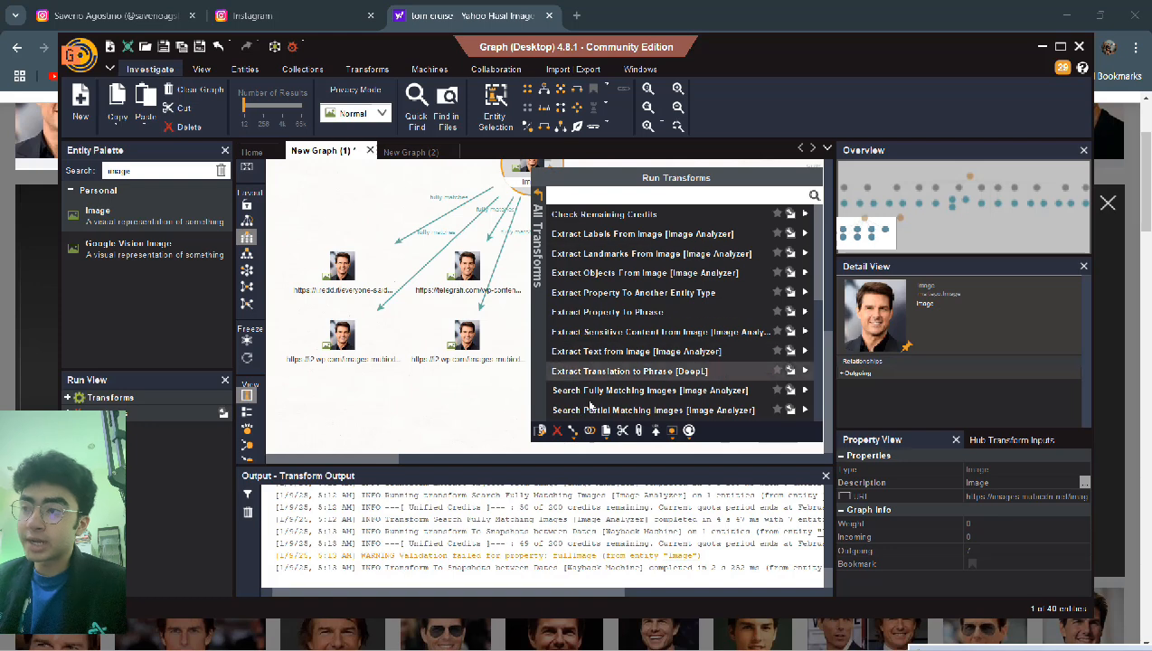
pyautogui.scroll(-5, 595, 400)
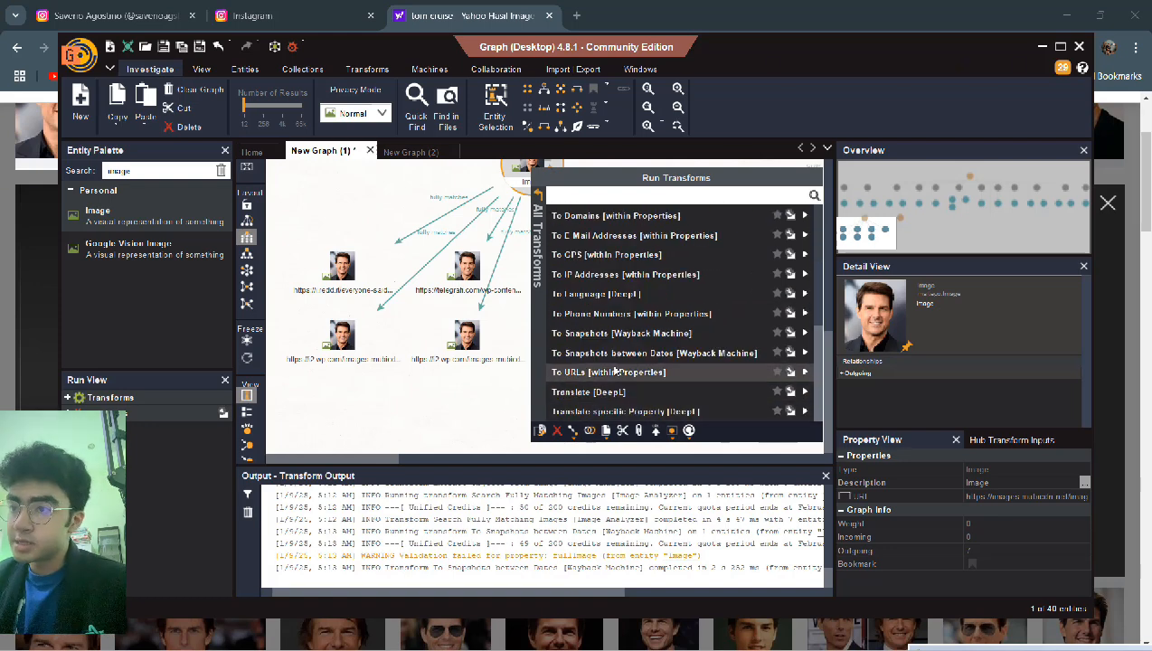
pyautogui.click(690, 334)
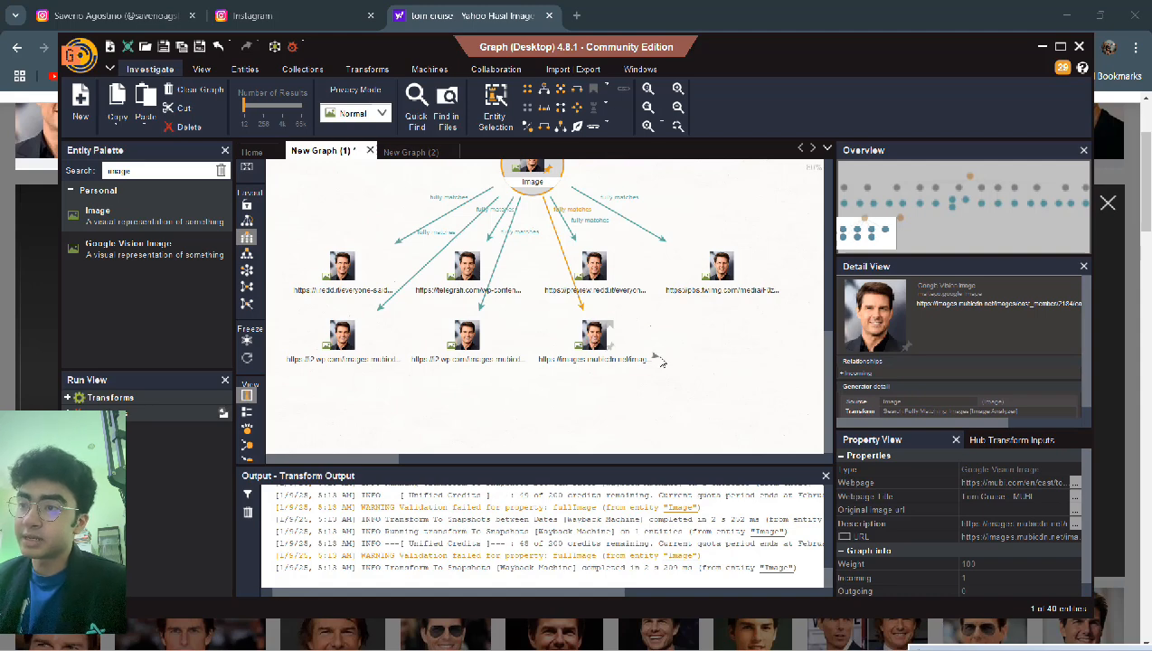
# - Dismiss the leftover transform menus on the graph
pyautogui.click(659, 379)
pyautogui.rightClick(659, 378)
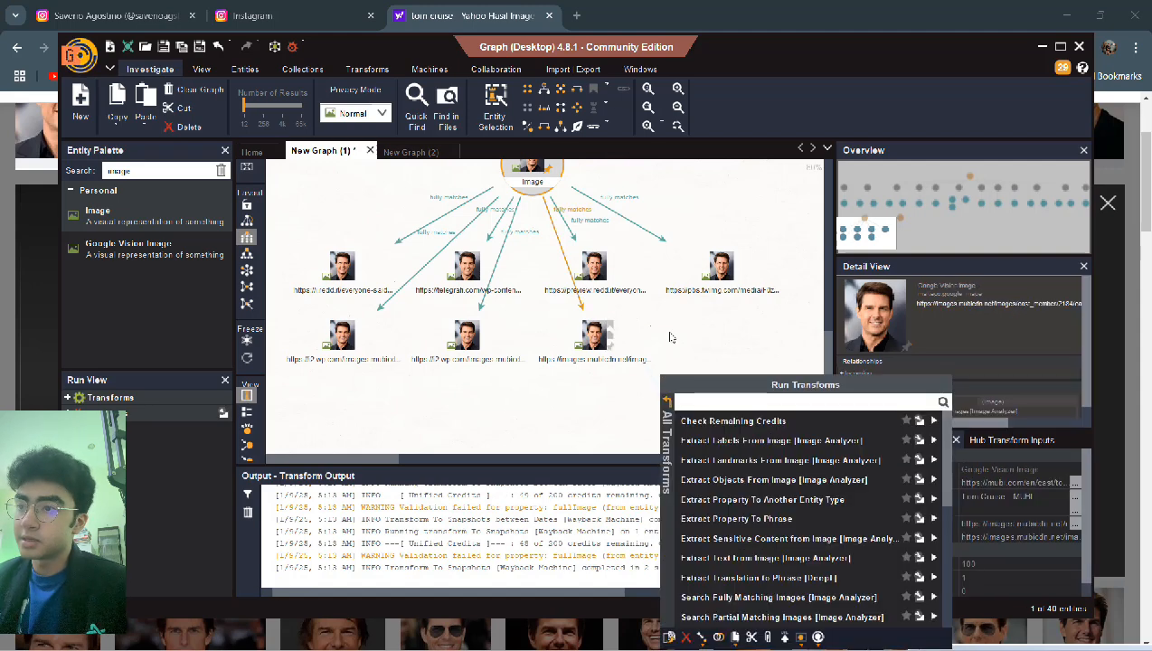
pyautogui.press('Escape')
pyautogui.rightClick(659, 379)
pyautogui.click(660, 315)
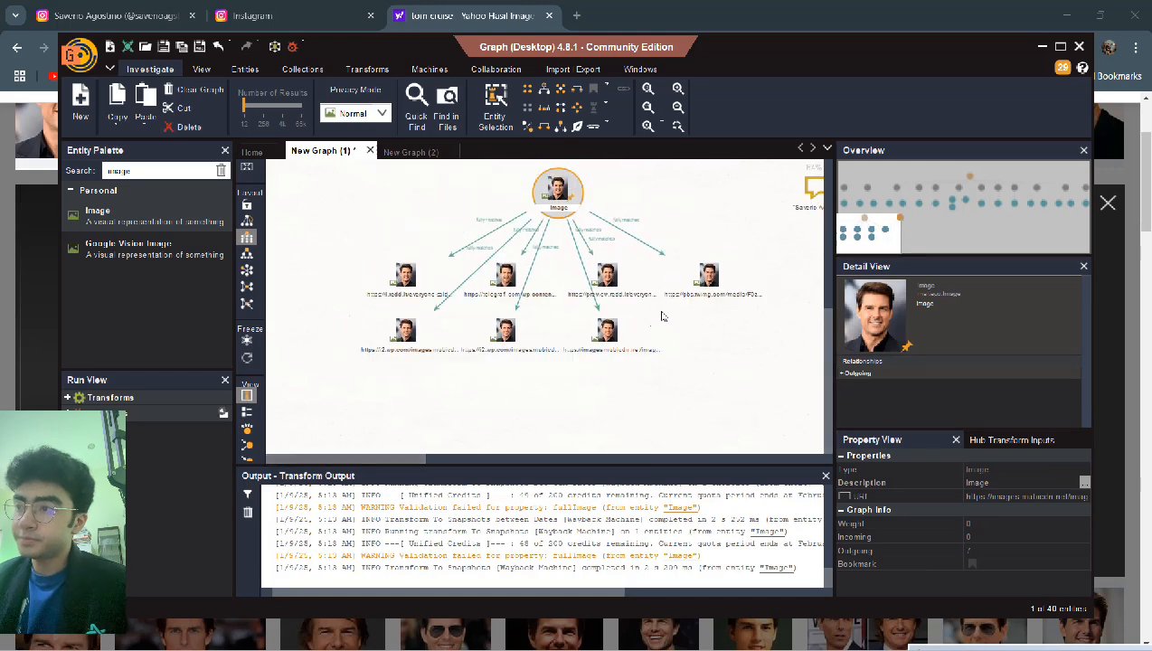
pyautogui.scroll(2, 661, 315)
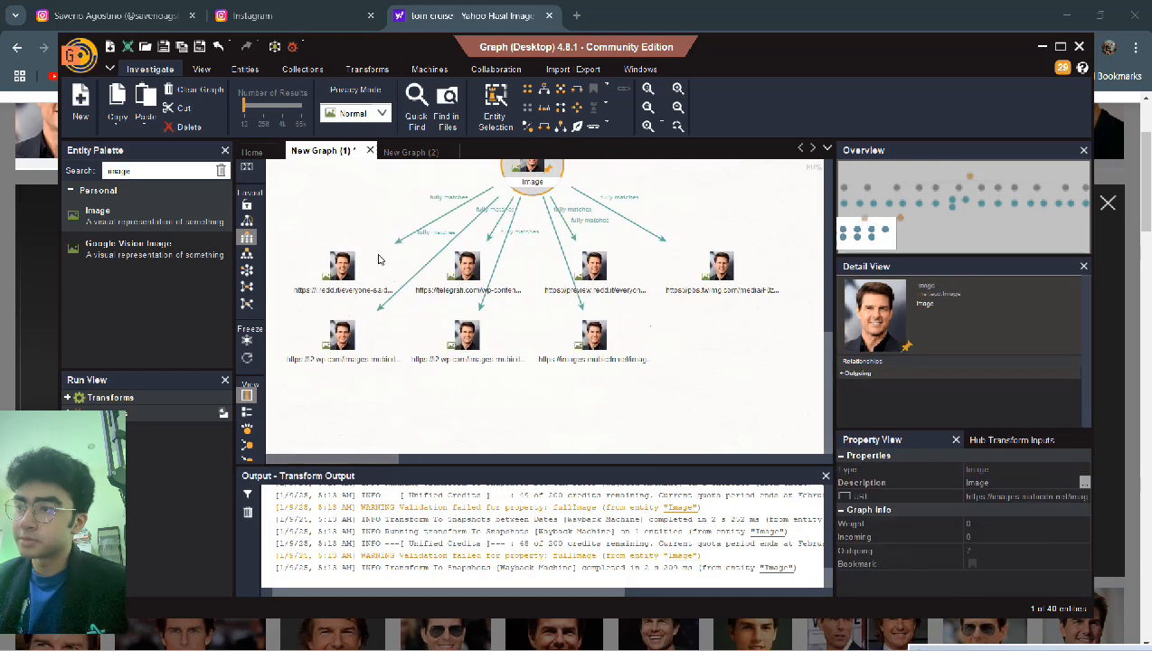
# - Inspect the first reddit image node, then marquee-select all seven matched image nodes
pyautogui.click(341, 270)
pyautogui.click(311, 220)
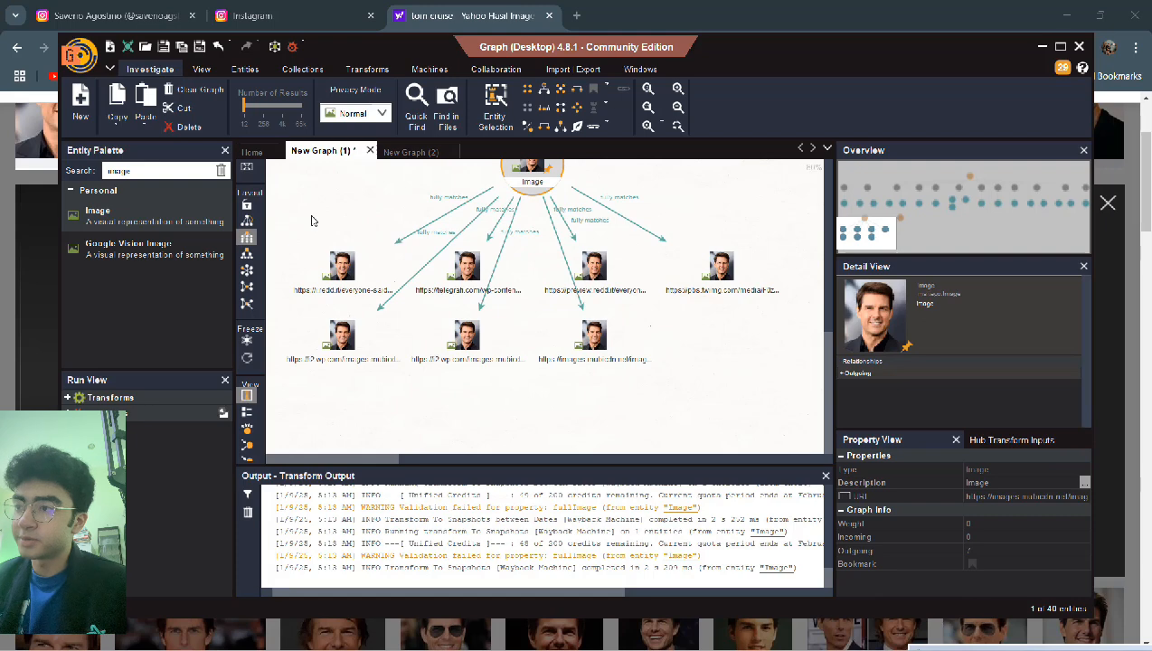
pyautogui.rightClick(311, 217)
pyautogui.click(316, 183)
pyautogui.moveTo(297, 268); pyautogui.dragTo(646, 404)
pyautogui.click(743, 382)
pyautogui.moveTo(780, 393); pyautogui.dragTo(308, 256)
# - Run Search Partial Matching Images [Image Analyzer] on the seven selected matched images
pyautogui.rightClick(344, 271)
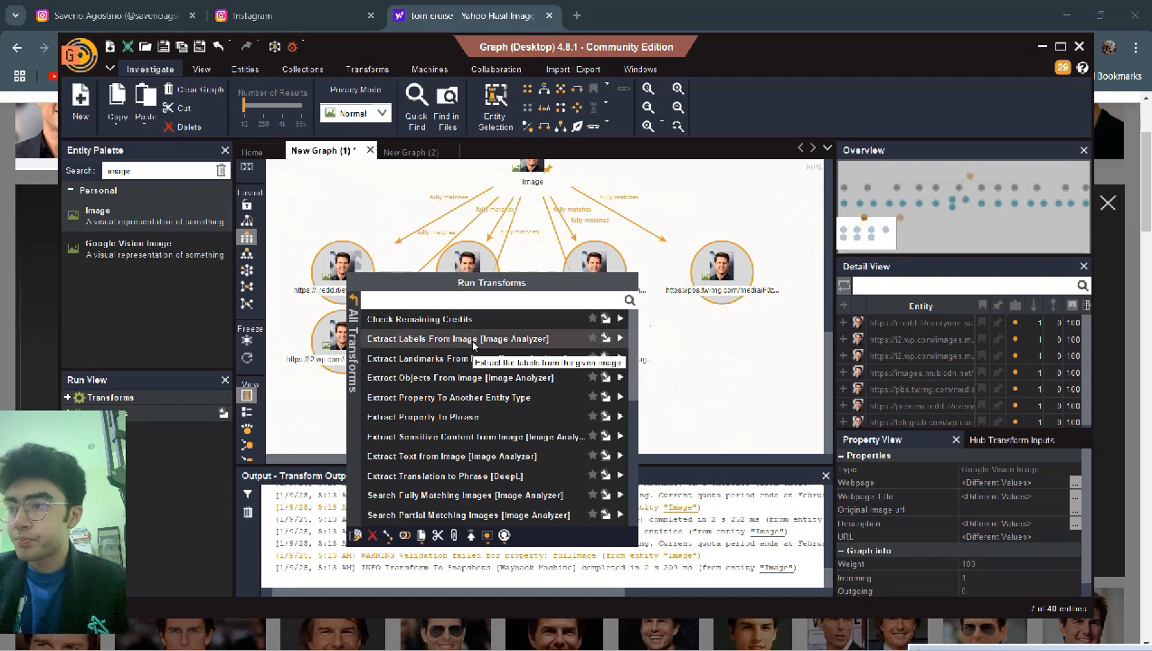
pyautogui.scroll(-3, 473, 345)
pyautogui.scroll(-2, 473, 345)
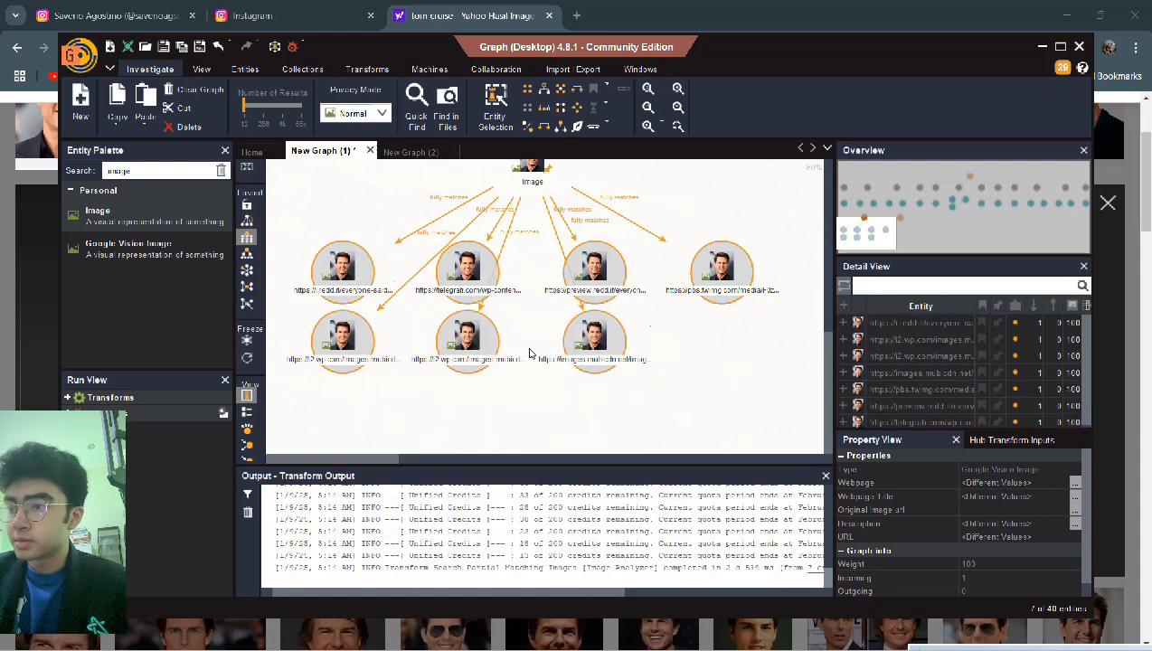
pyautogui.click(533, 381)
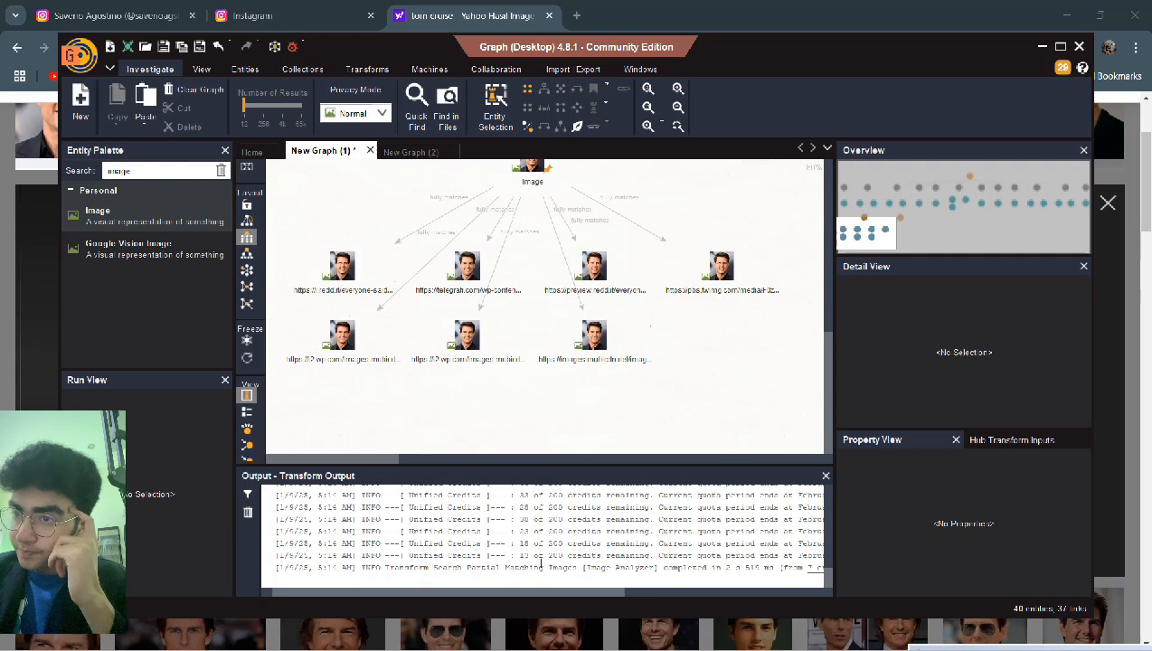
pyautogui.moveTo(536, 595); pyautogui.dragTo(568, 611)
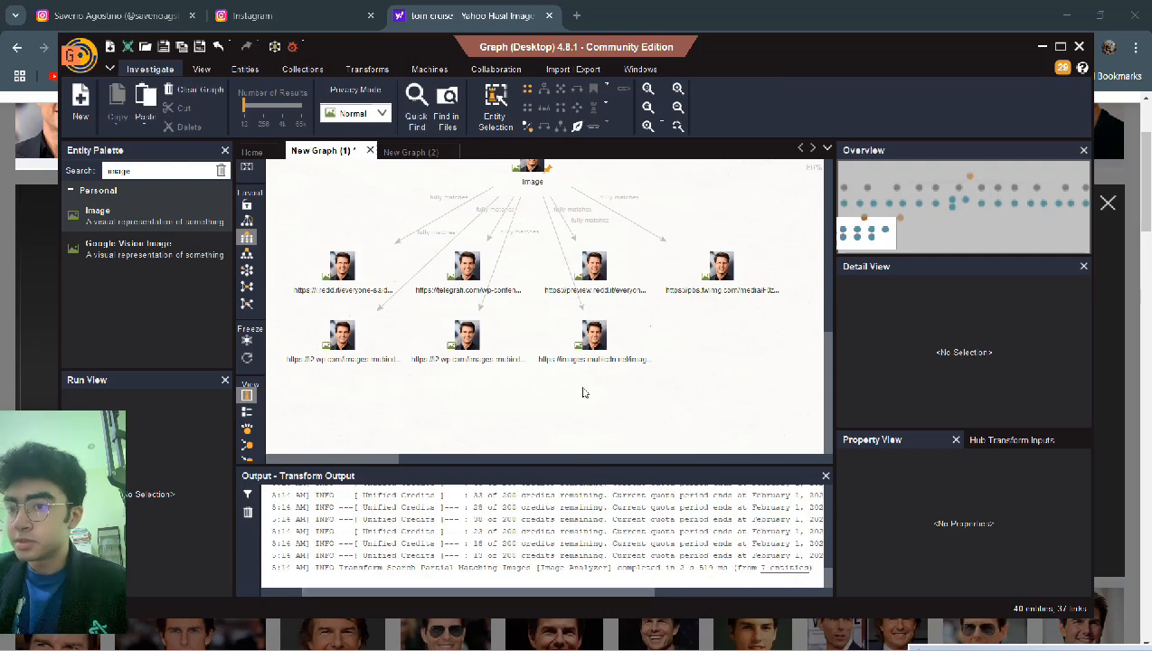
pyautogui.click(597, 335)
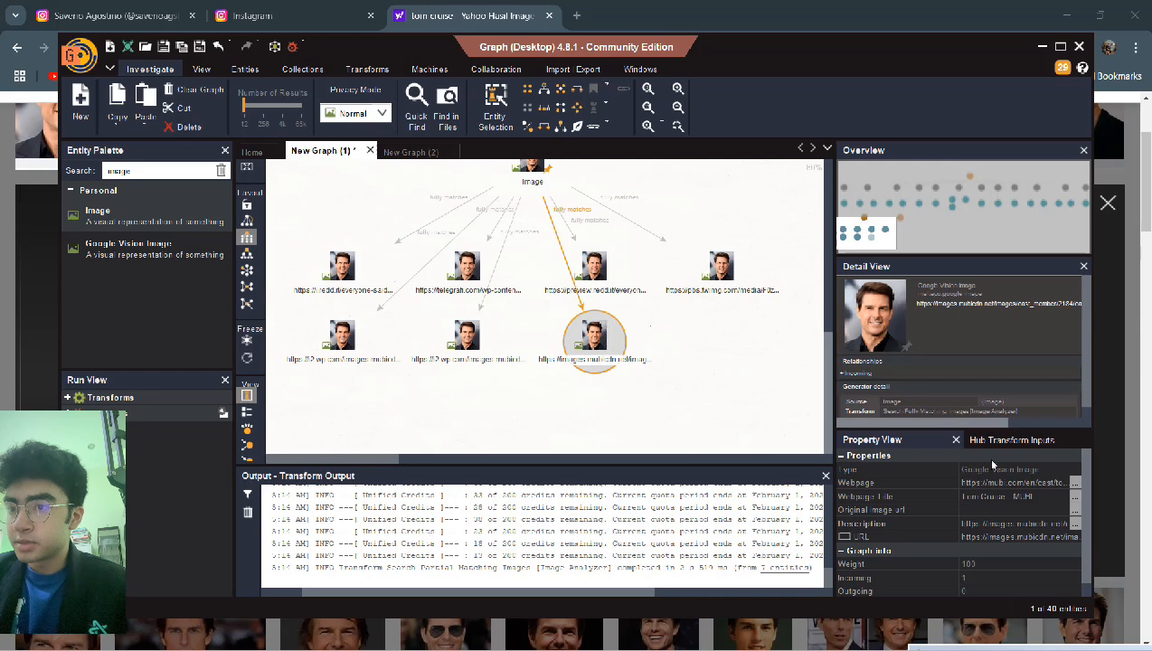
pyautogui.scroll(-1, 988, 499)
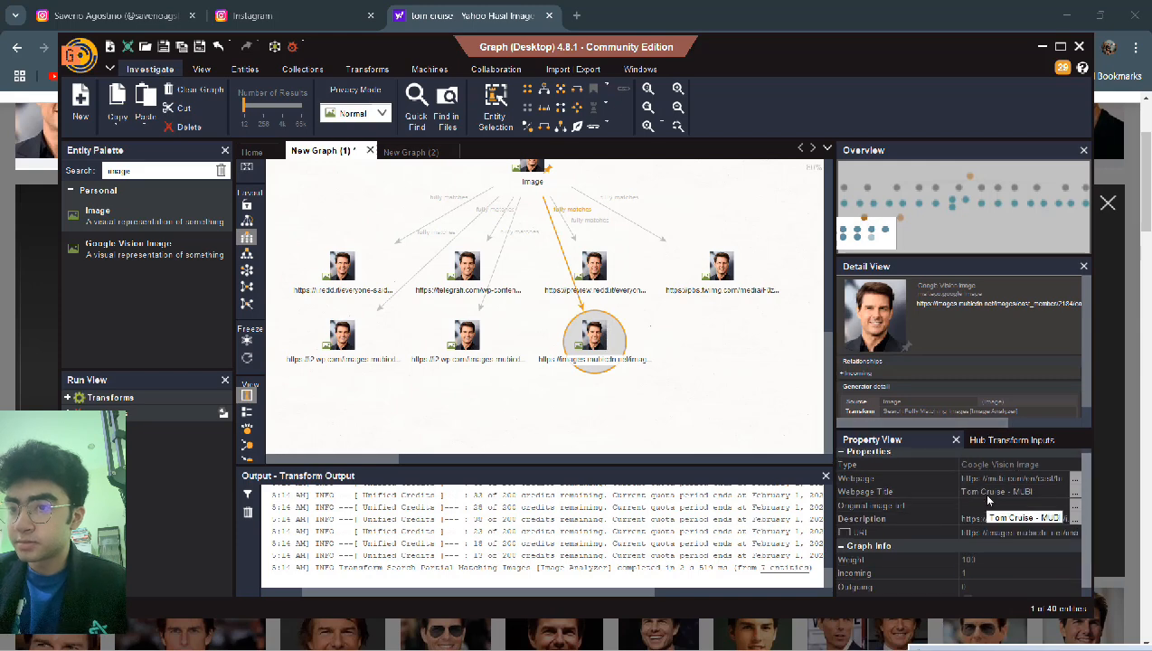
pyautogui.scroll(1, 986, 493)
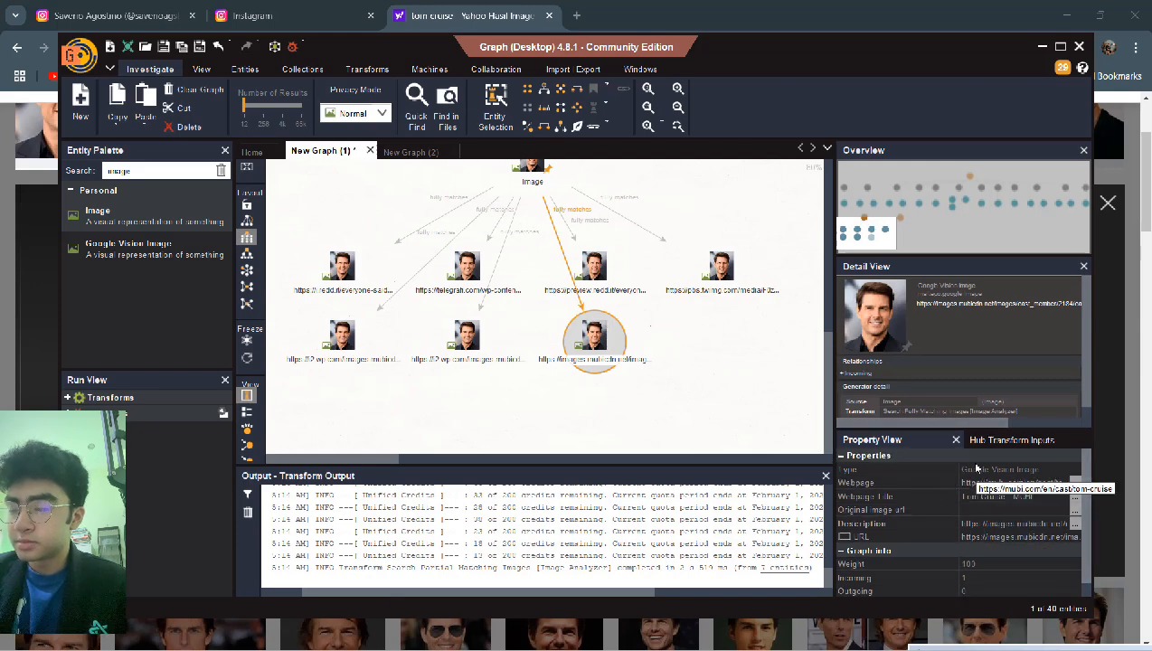
pyautogui.click(989, 441)
pyautogui.click(873, 439)
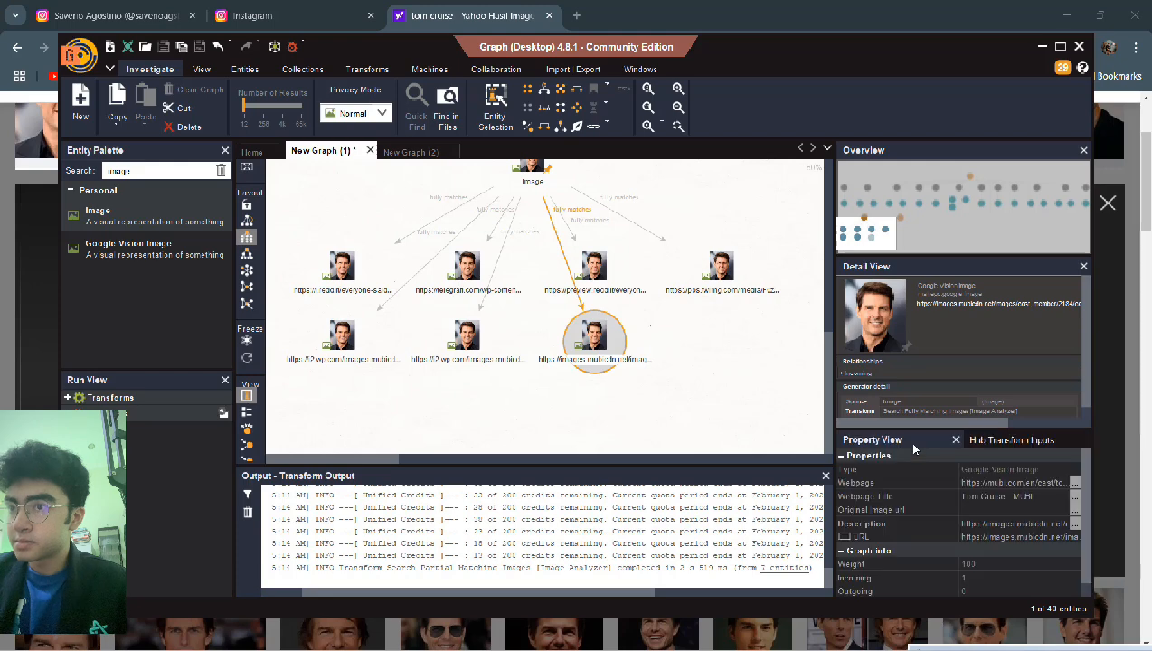
pyautogui.click(528, 179)
pyautogui.click(530, 168)
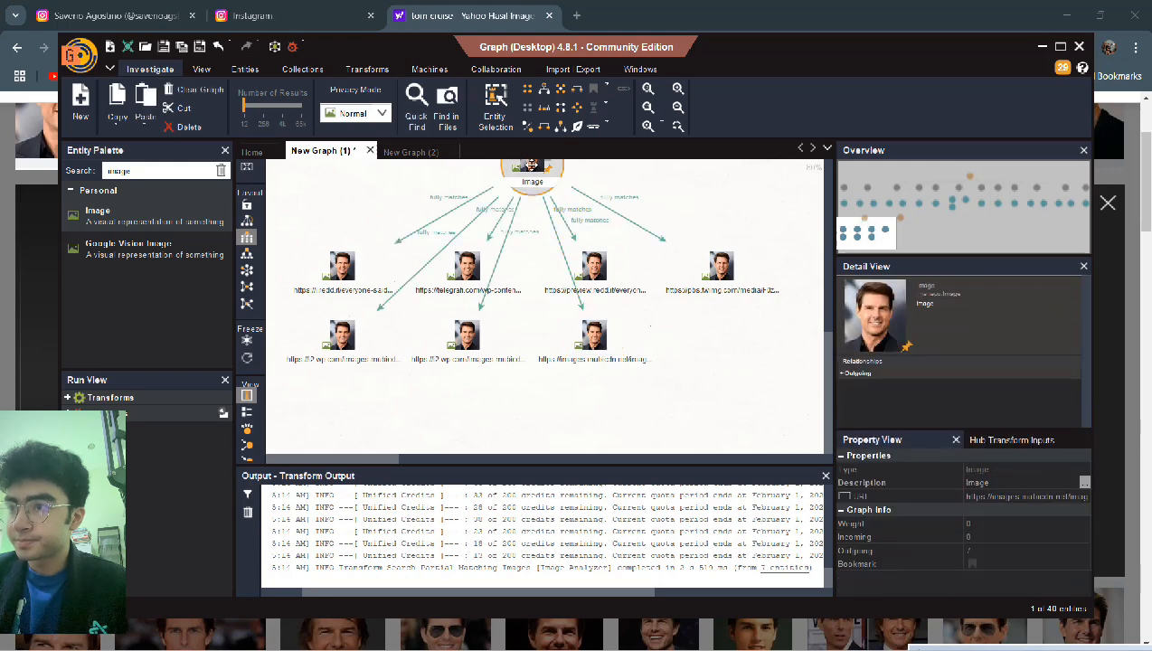
# - Run Search Fully Matching Images [Image Analyzer] again on the root Image entity
pyautogui.rightClick(532, 166)
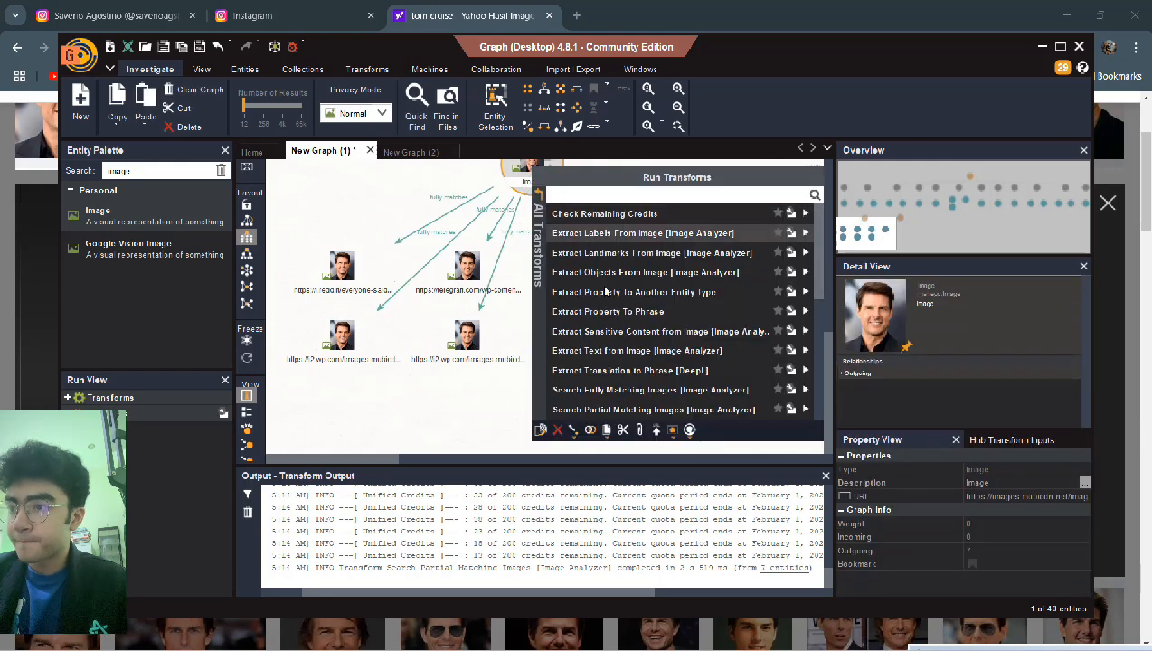
pyautogui.scroll(-4, 605, 290)
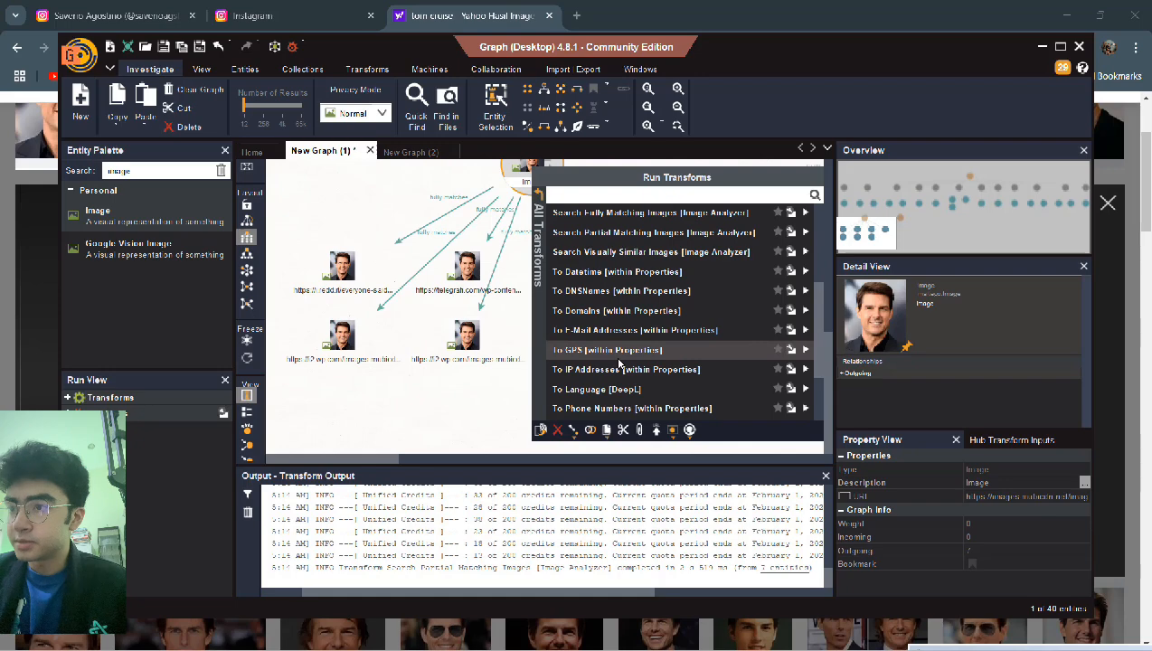
pyautogui.scroll(2, 621, 358)
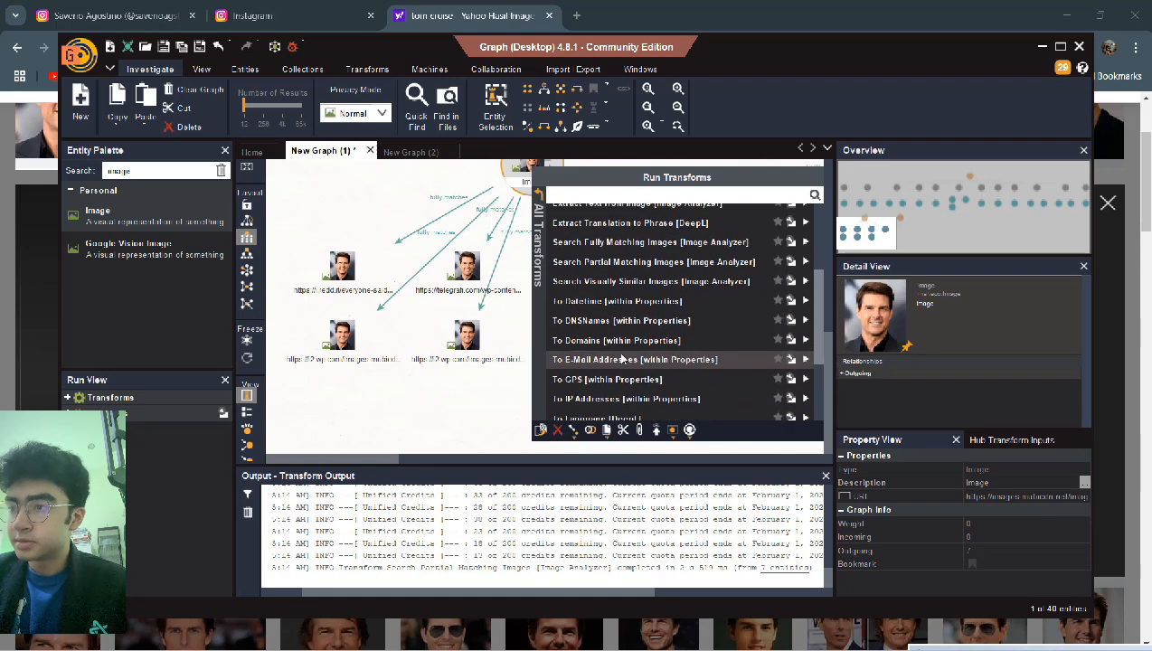
pyautogui.scroll(2, 621, 358)
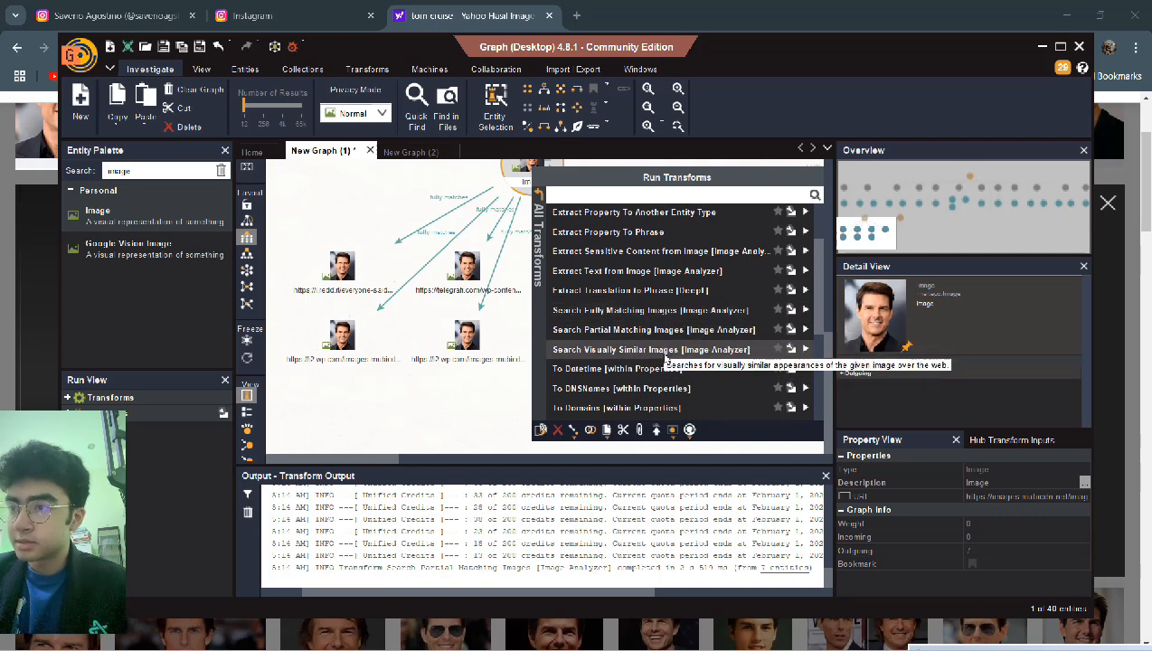
pyautogui.scroll(-3, 667, 359)
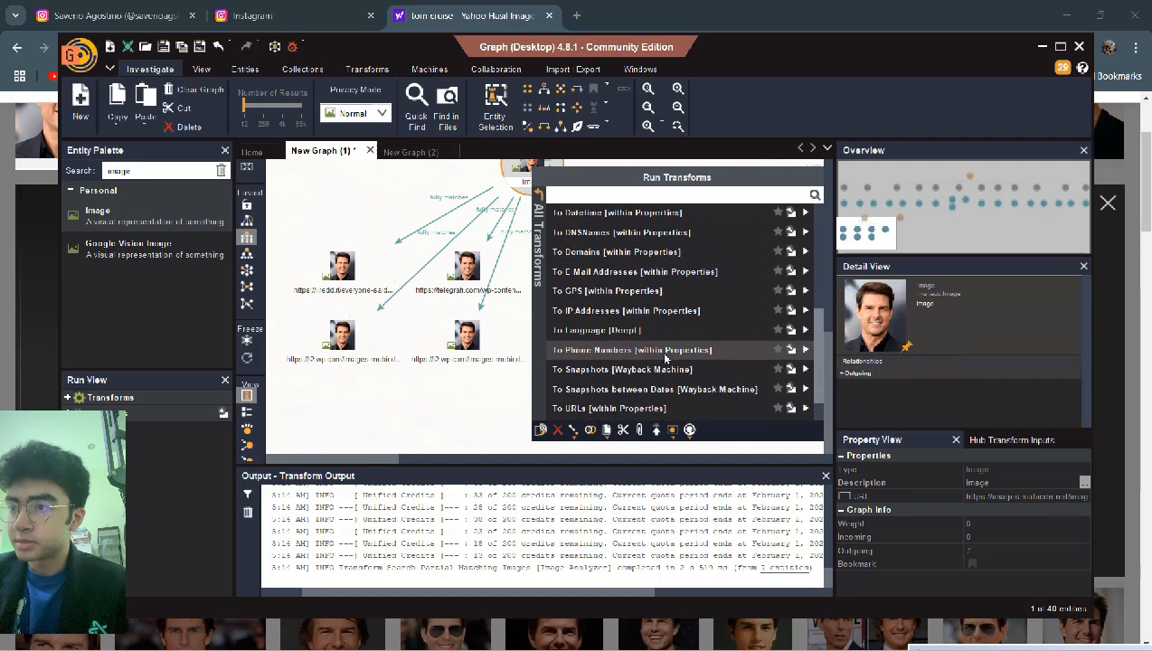
pyautogui.scroll(4, 666, 359)
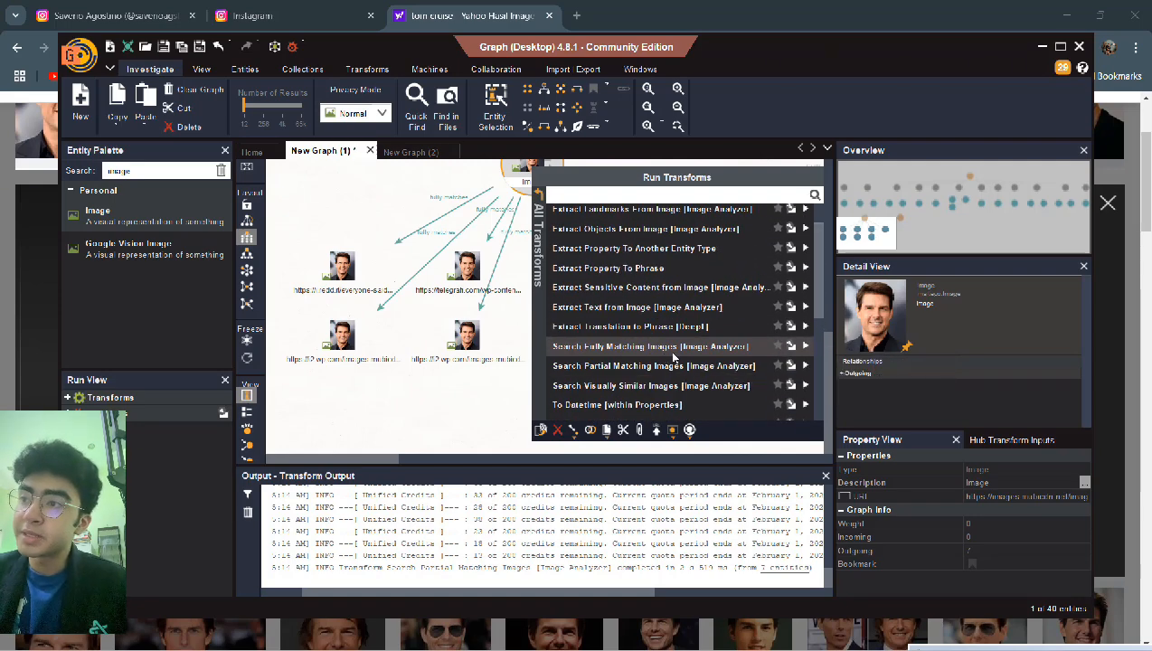
pyautogui.click(672, 354)
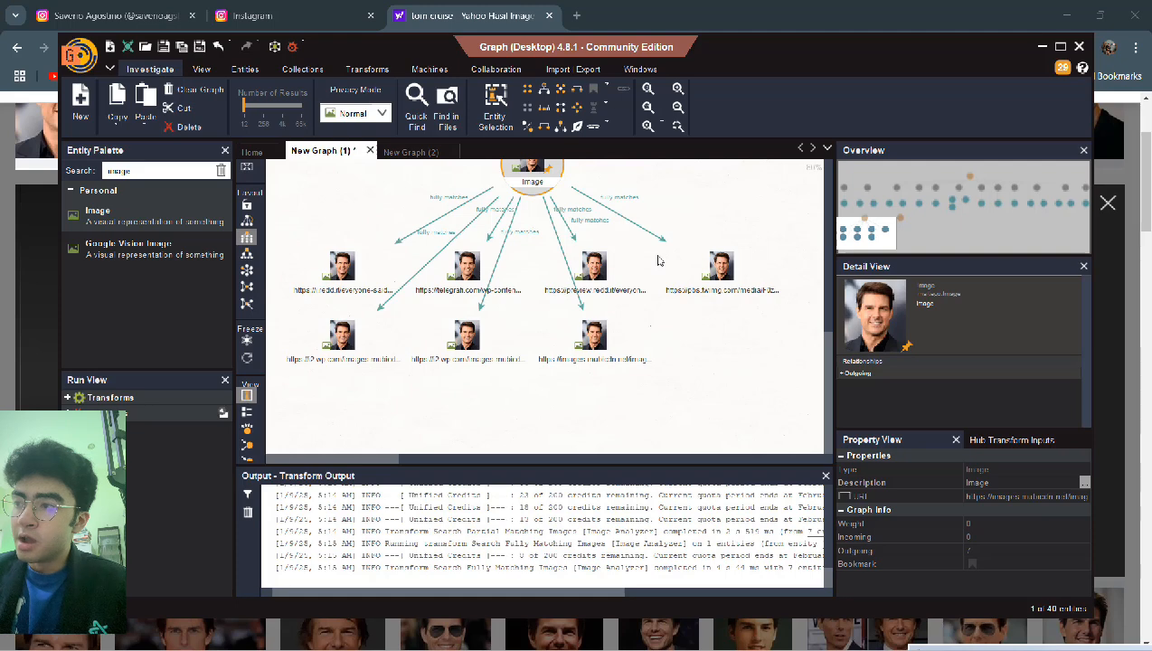
pyautogui.scroll(-2, 649, 301)
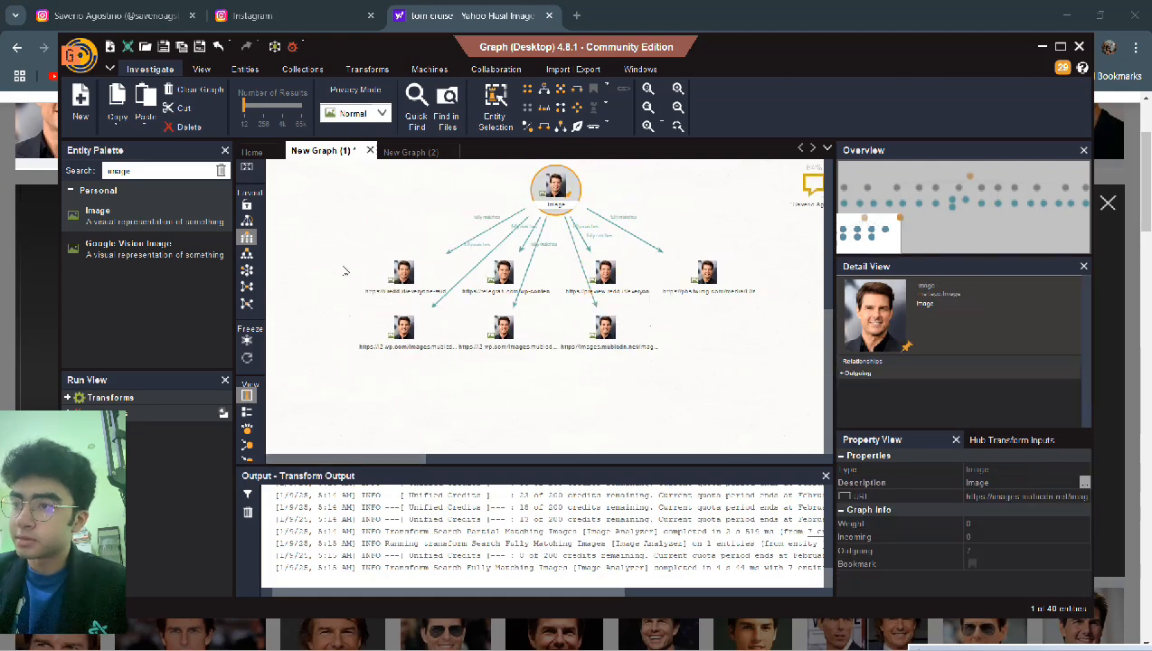
# - Delete the seven fully matching result nodes
pyautogui.moveTo(342, 265); pyautogui.dragTo(732, 344)
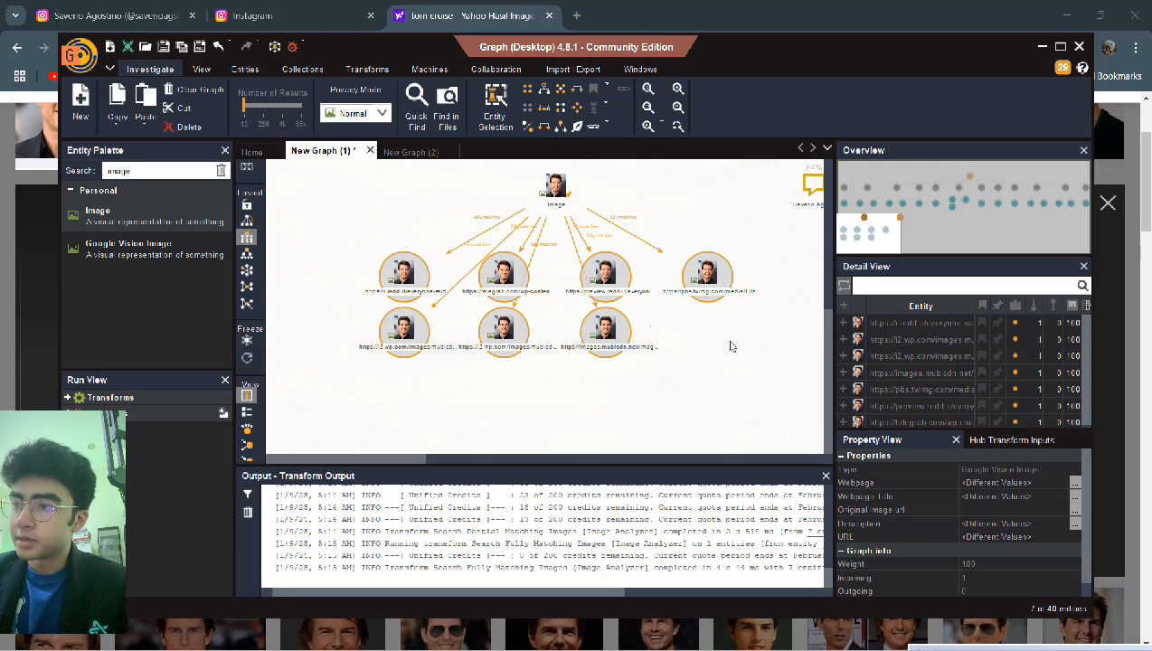
pyautogui.rightClick(614, 325)
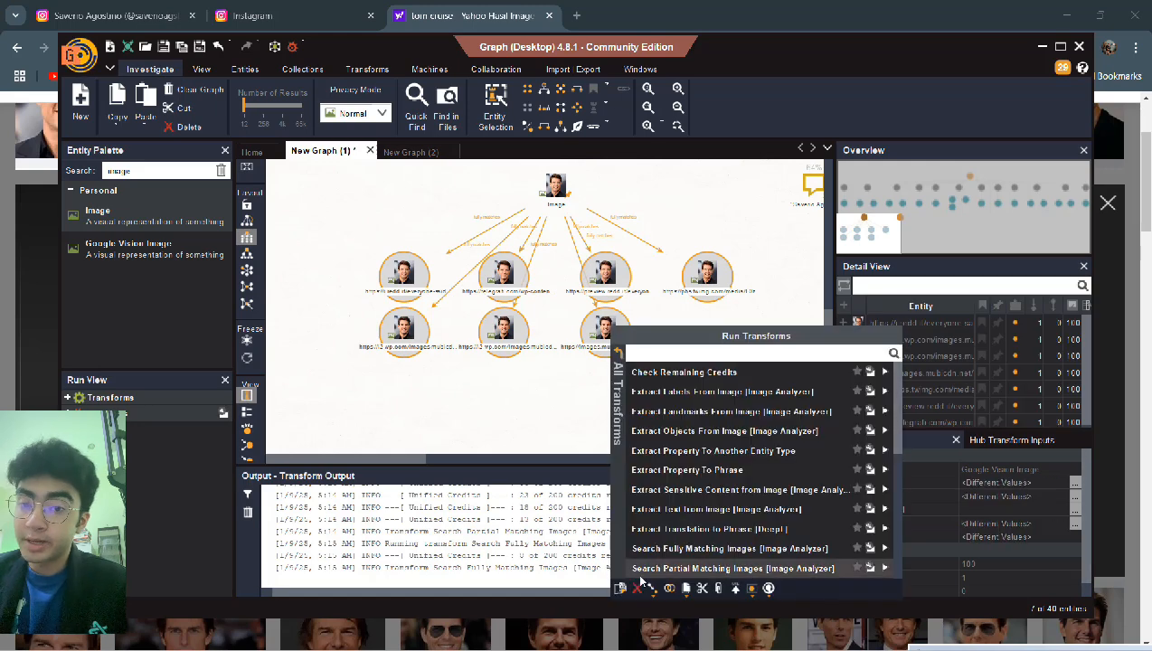
pyautogui.press('Delete')
pyautogui.click(531, 374)
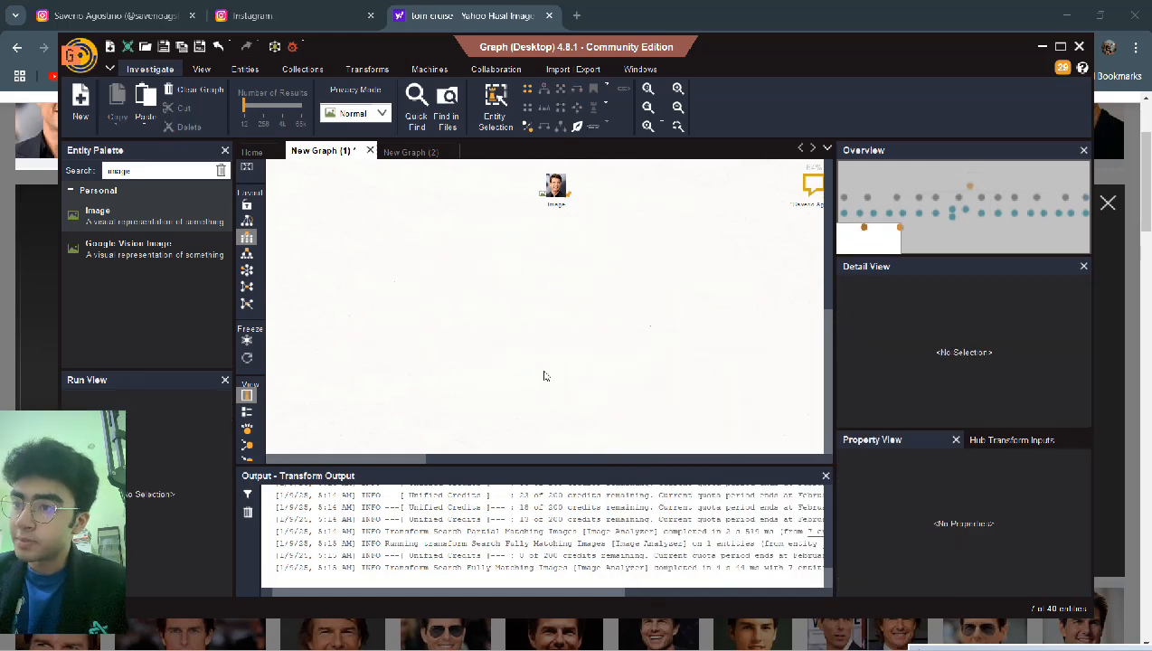
# - Run Search Visually Similar Images [Image Analyzer] on the Image entity
pyautogui.rightClick(552, 193)
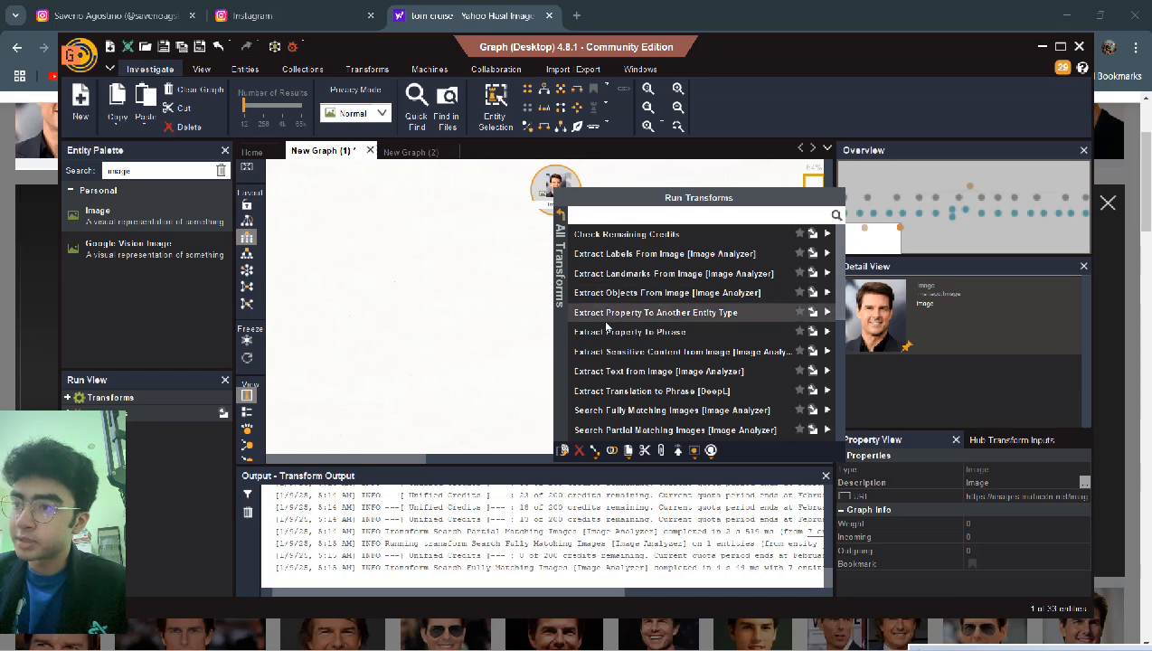
pyautogui.scroll(-5, 606, 326)
pyautogui.scroll(4, 605, 327)
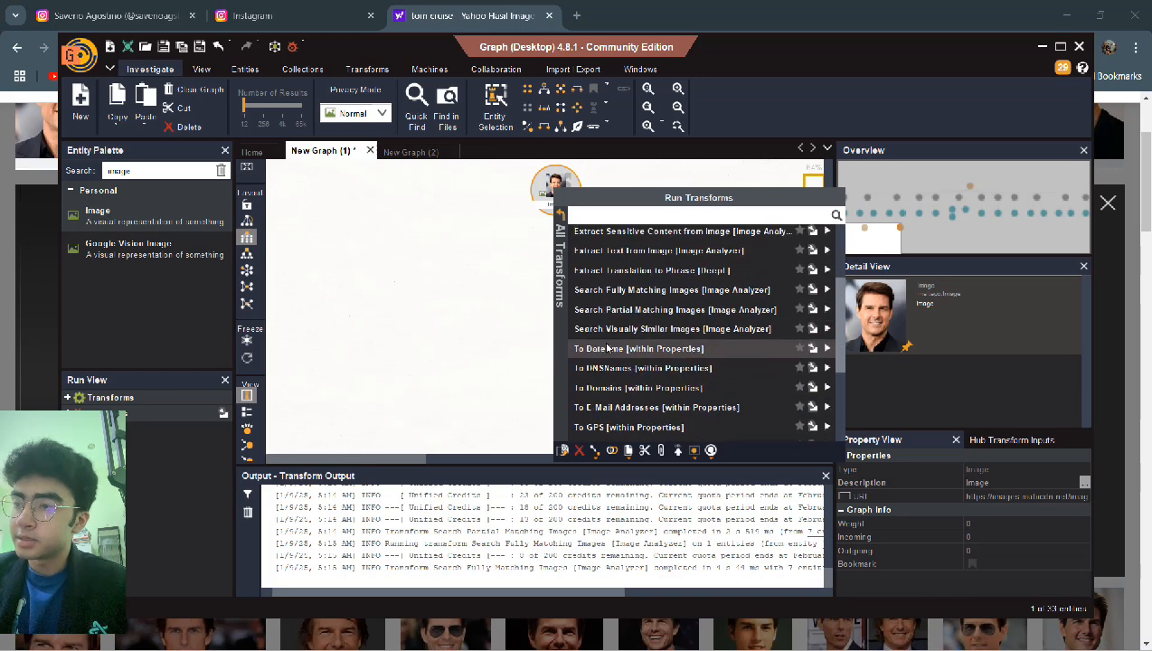
pyautogui.click(610, 329)
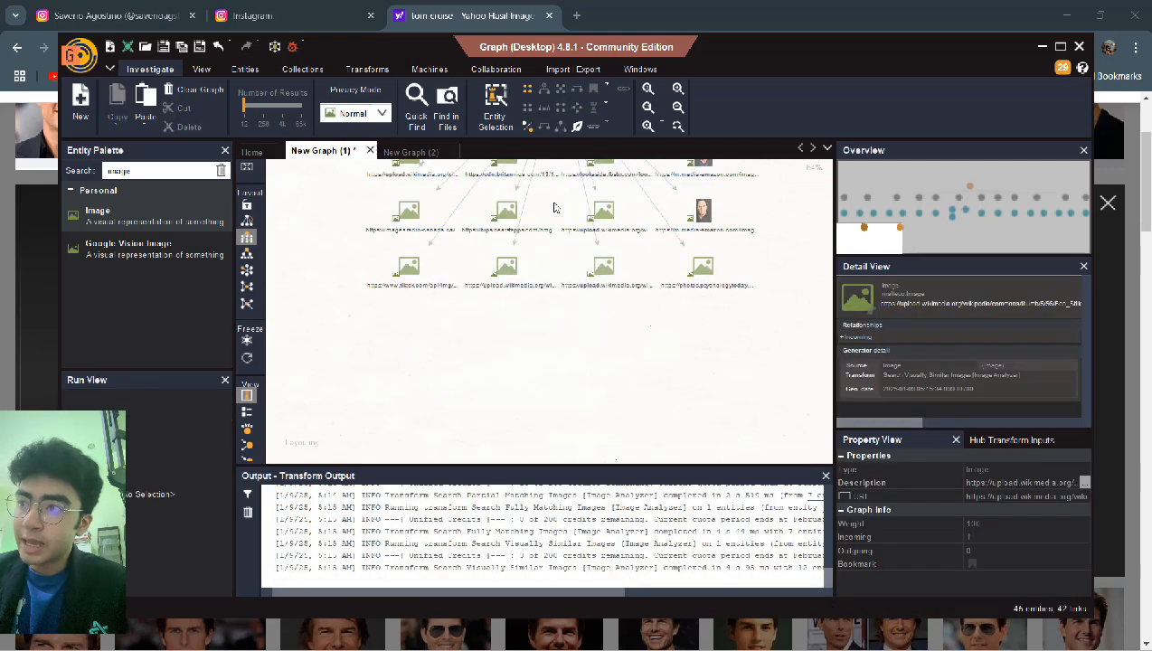
pyautogui.scroll(1, 585, 281)
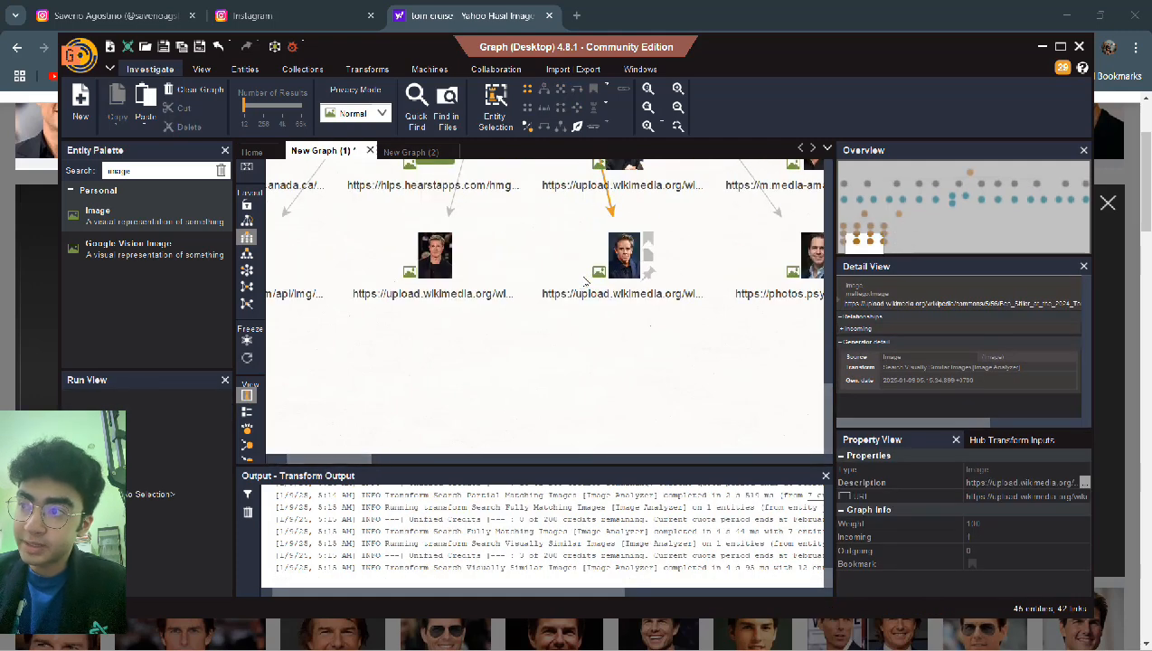
pyautogui.moveTo(824, 416); pyautogui.dragTo(824, 360)
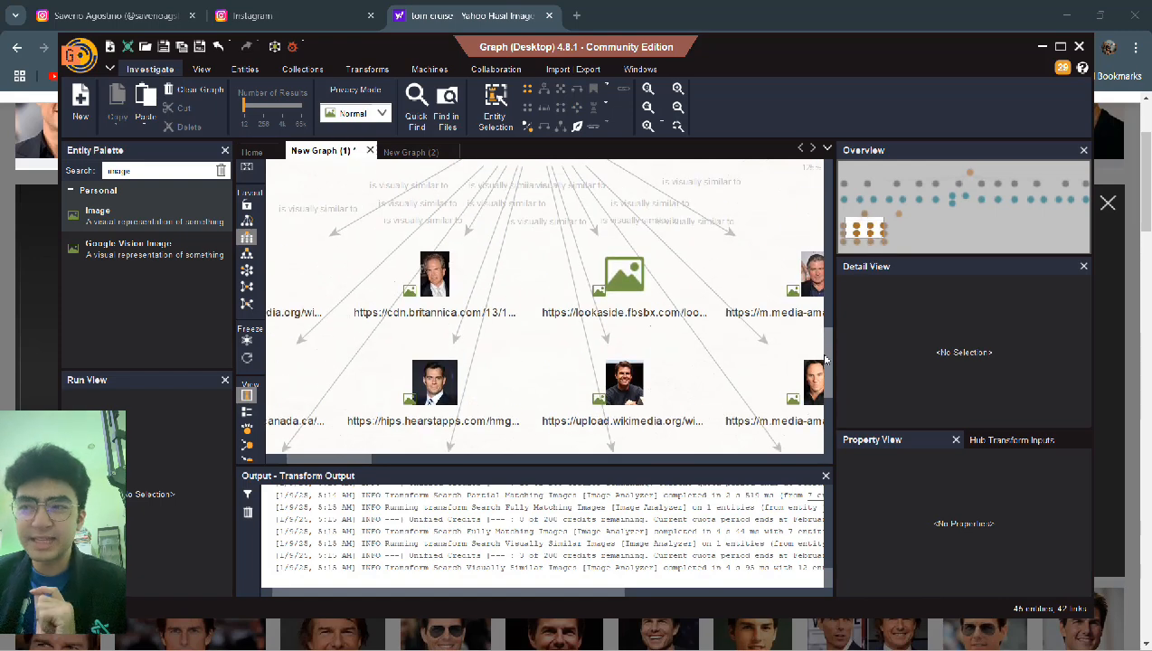
pyautogui.scroll(-3, 698, 351)
pyautogui.scroll(2, 601, 348)
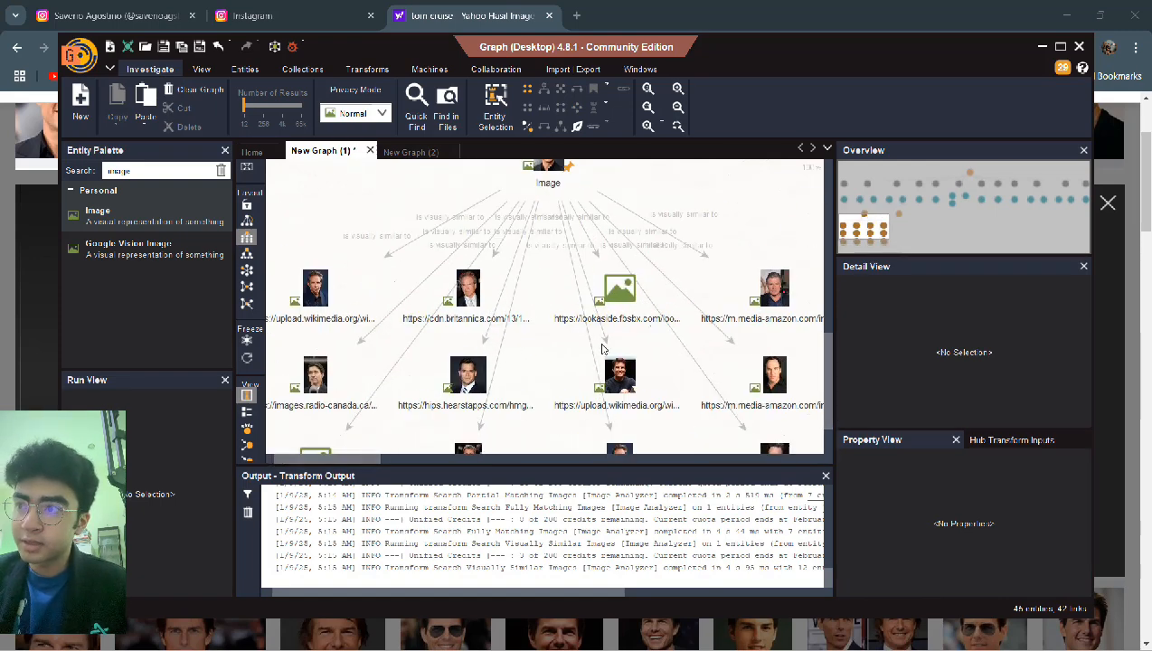
pyautogui.click(445, 309)
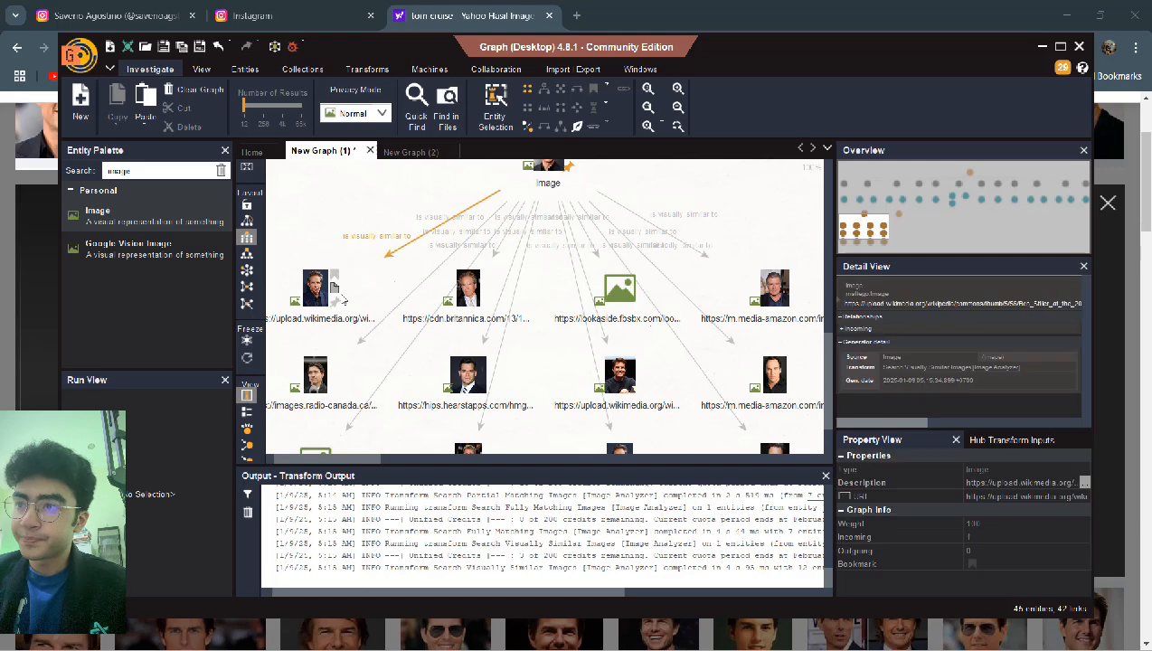
pyautogui.click(482, 288)
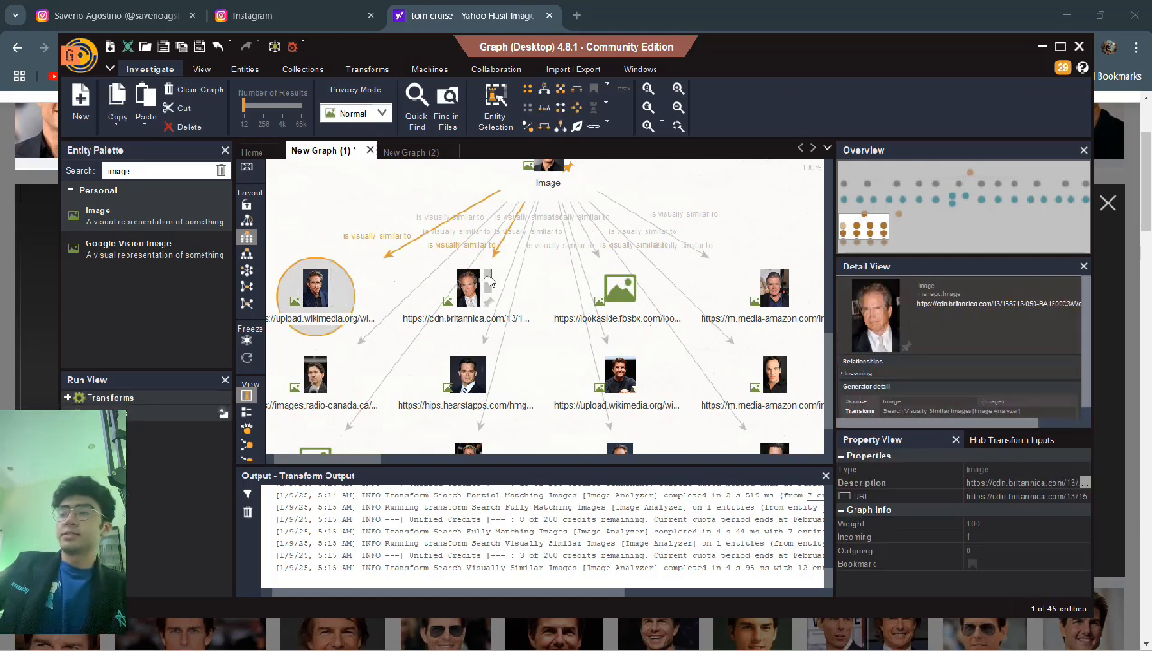
pyautogui.click(614, 291)
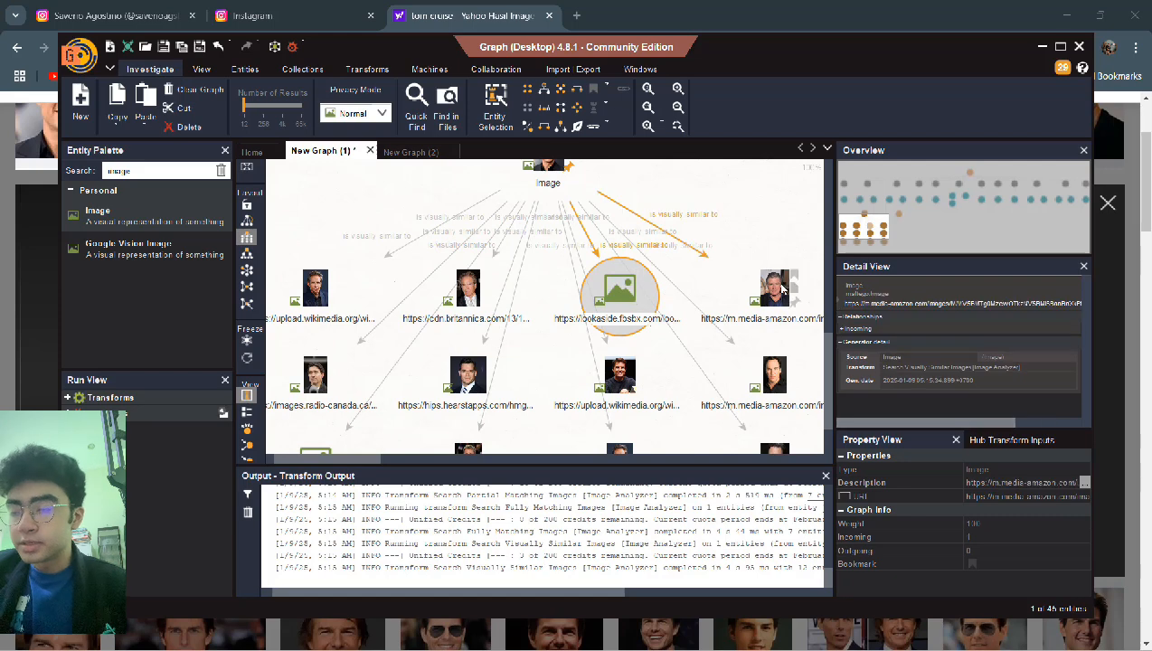
pyautogui.click(775, 289)
pyautogui.click(774, 390)
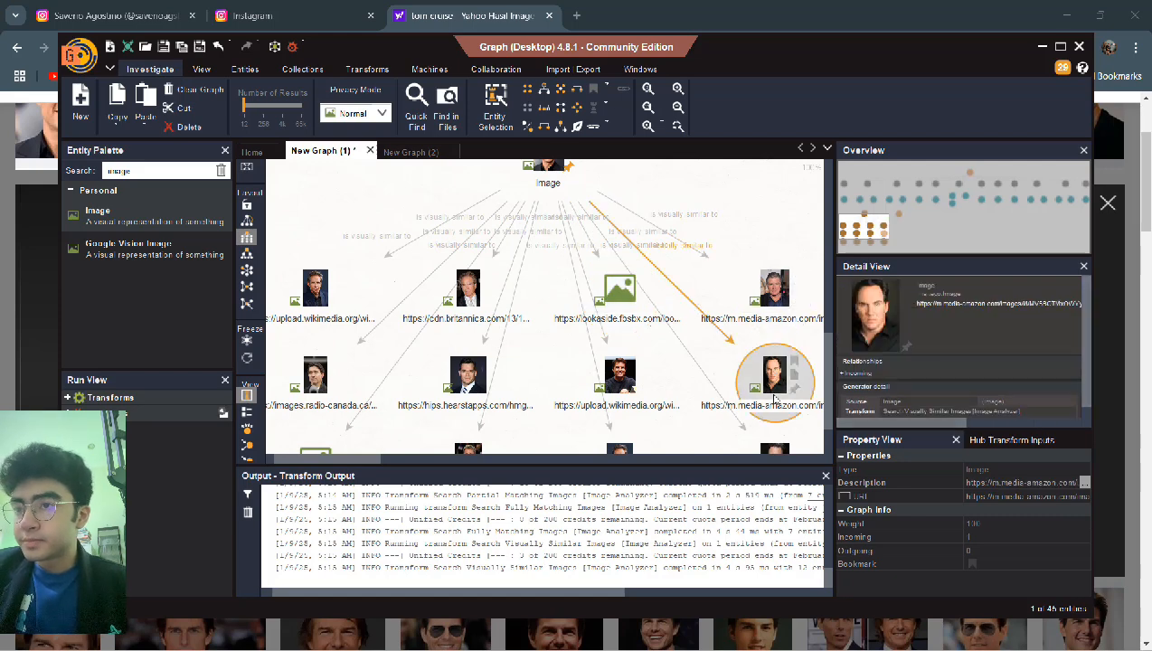
pyautogui.scroll(-2, 604, 377)
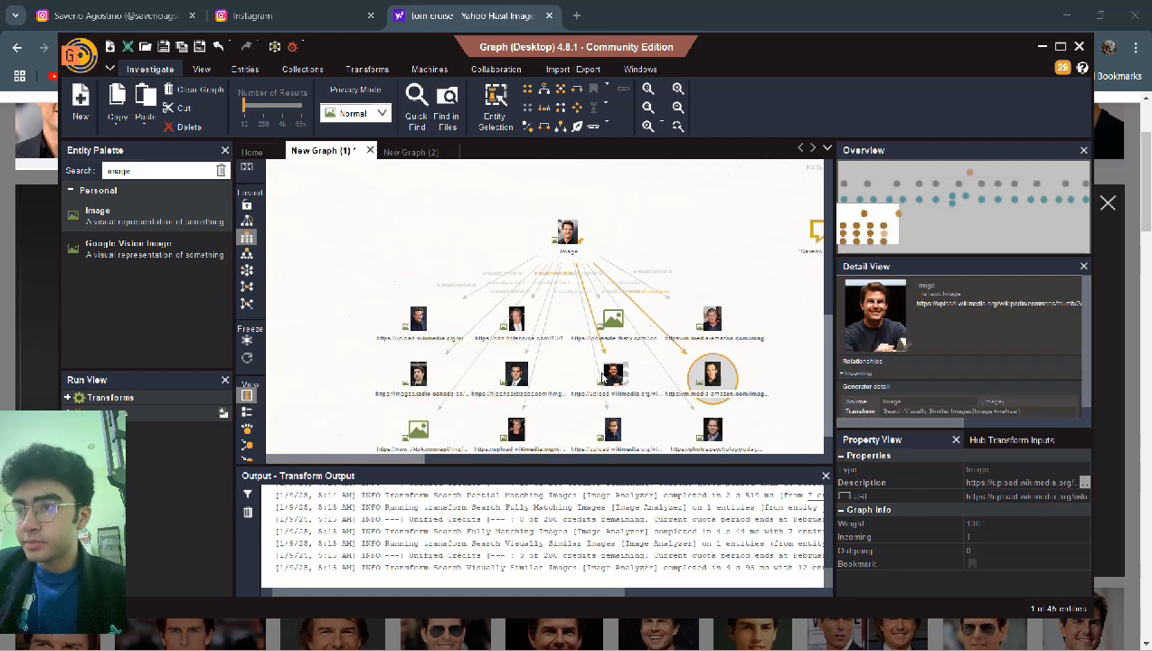
pyautogui.moveTo(779, 308); pyautogui.dragTo(387, 443)
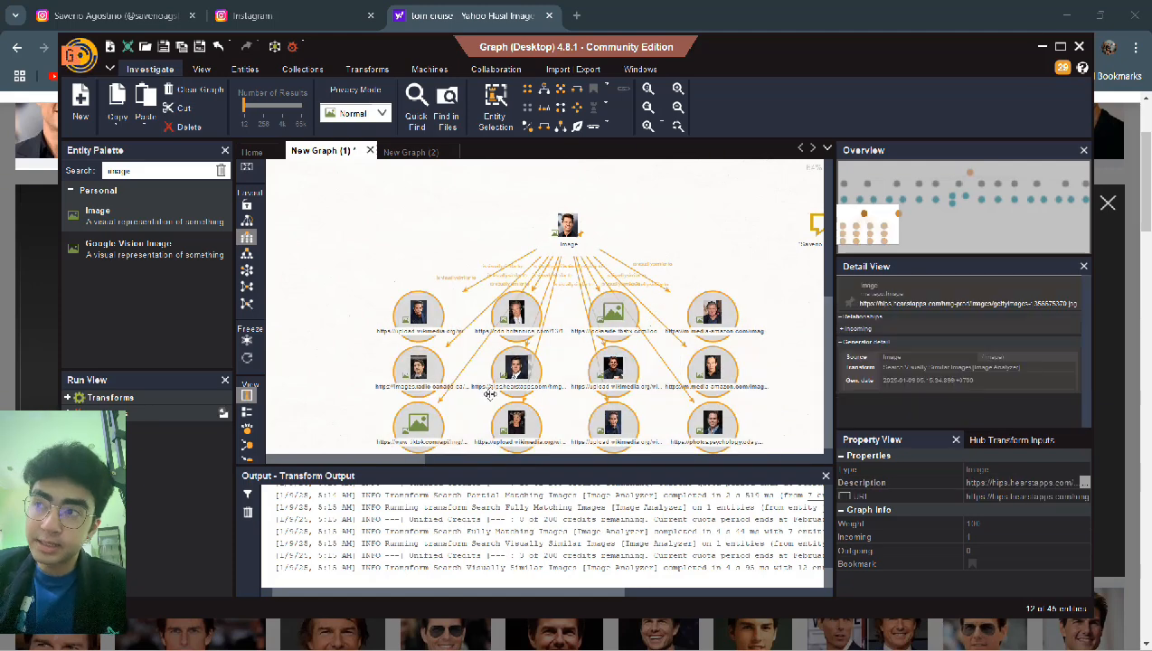
# - Delete the selected result nodes, leaving only the Image entity
pyautogui.rightClick(500, 386)
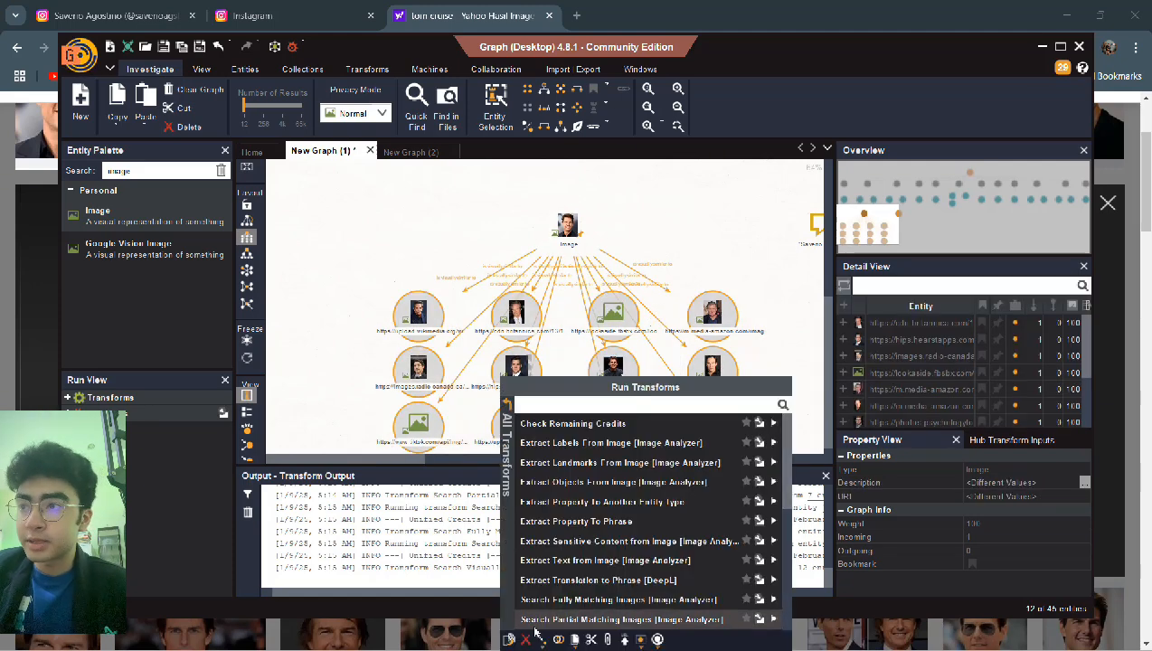
pyautogui.click(528, 638)
pyautogui.click(532, 373)
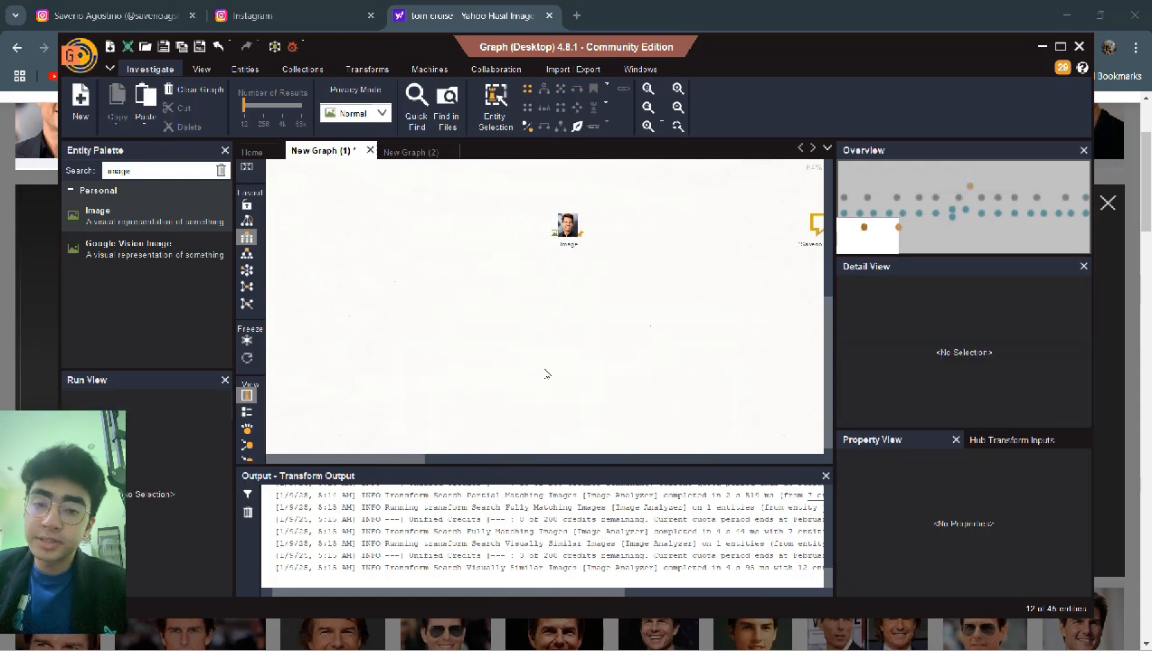
# - Run Search Fully Matching Images on the Image, hitting the transform quota limit
pyautogui.click(569, 226)
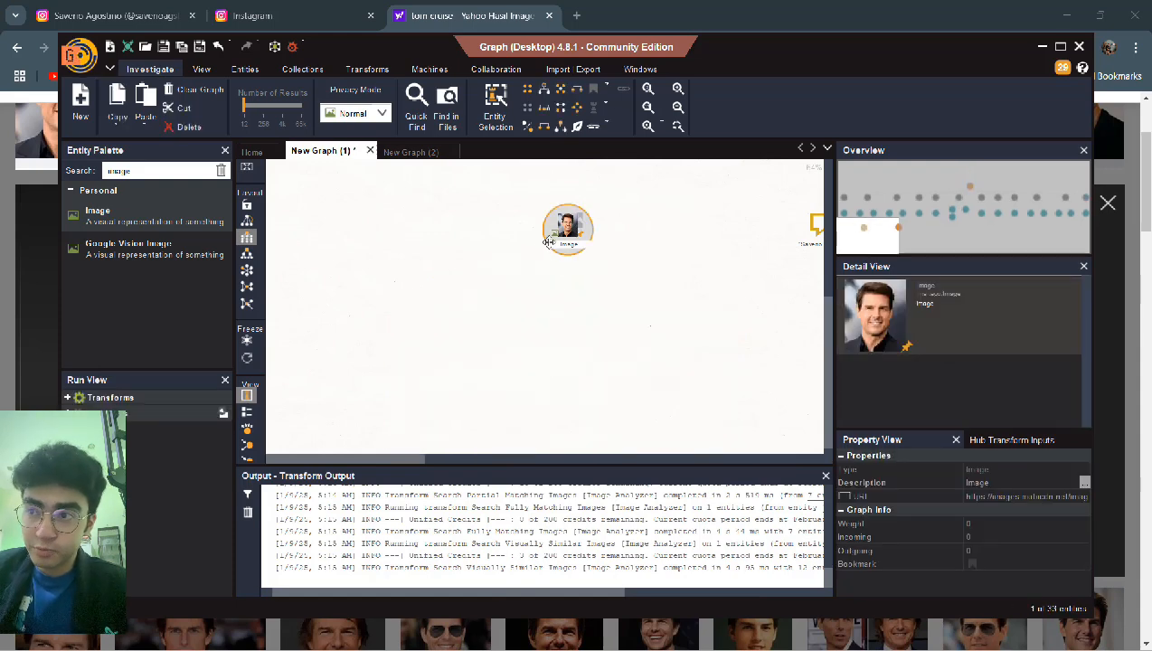
pyautogui.rightClick(558, 232)
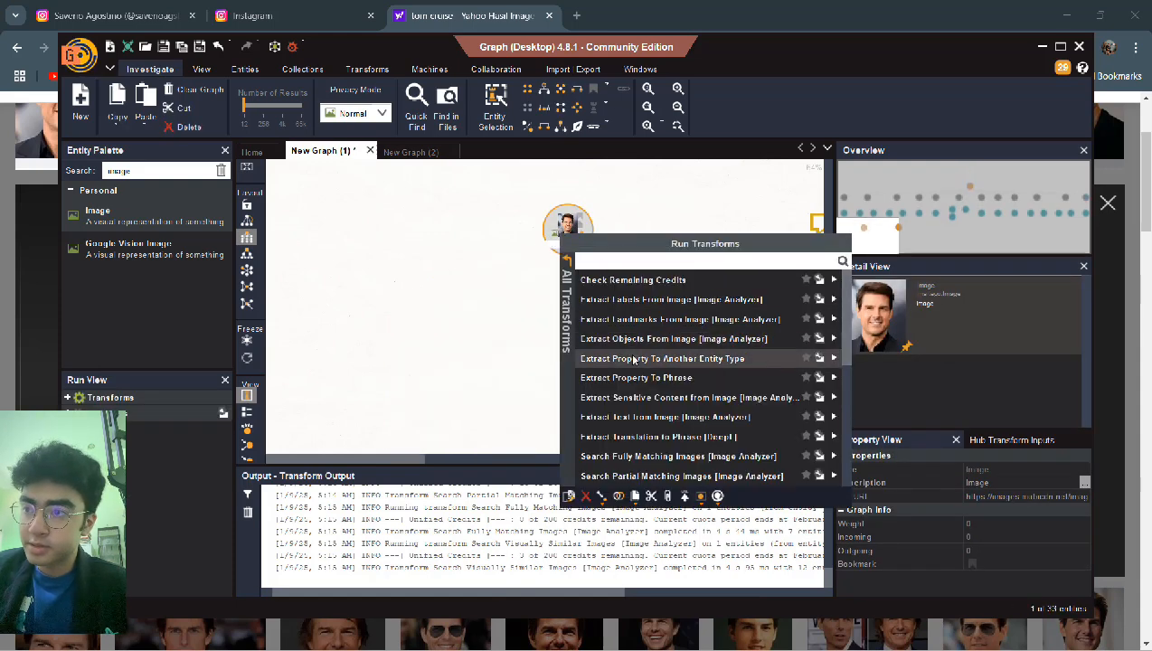
pyautogui.scroll(-10, 634, 390)
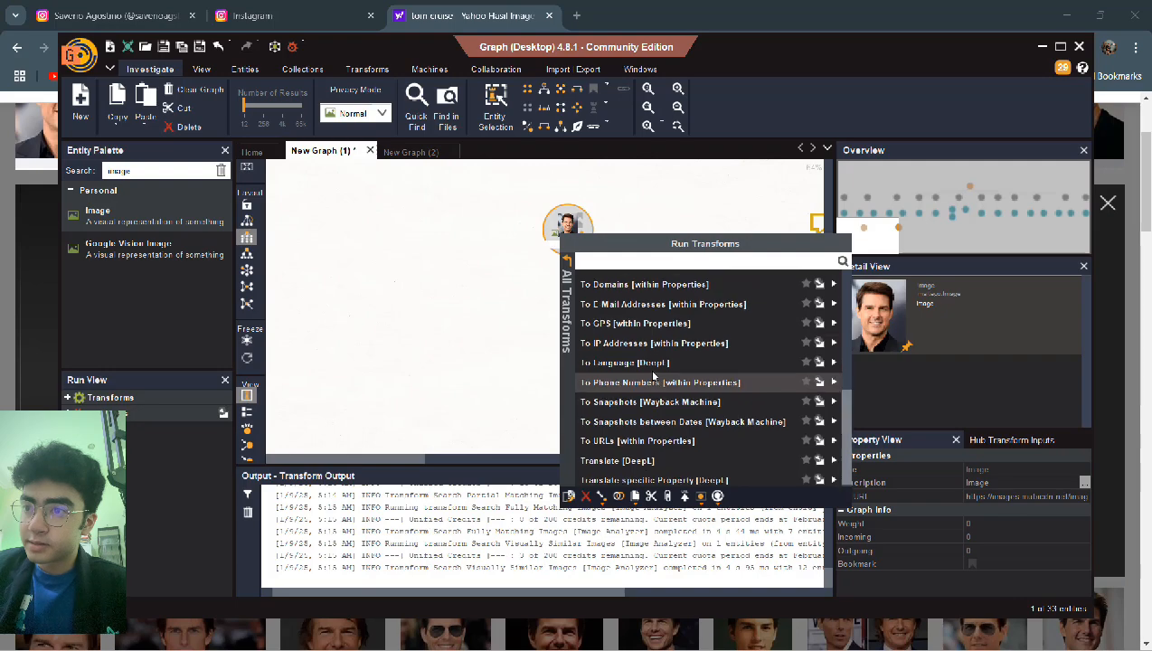
pyautogui.scroll(3, 651, 371)
pyautogui.scroll(1, 653, 374)
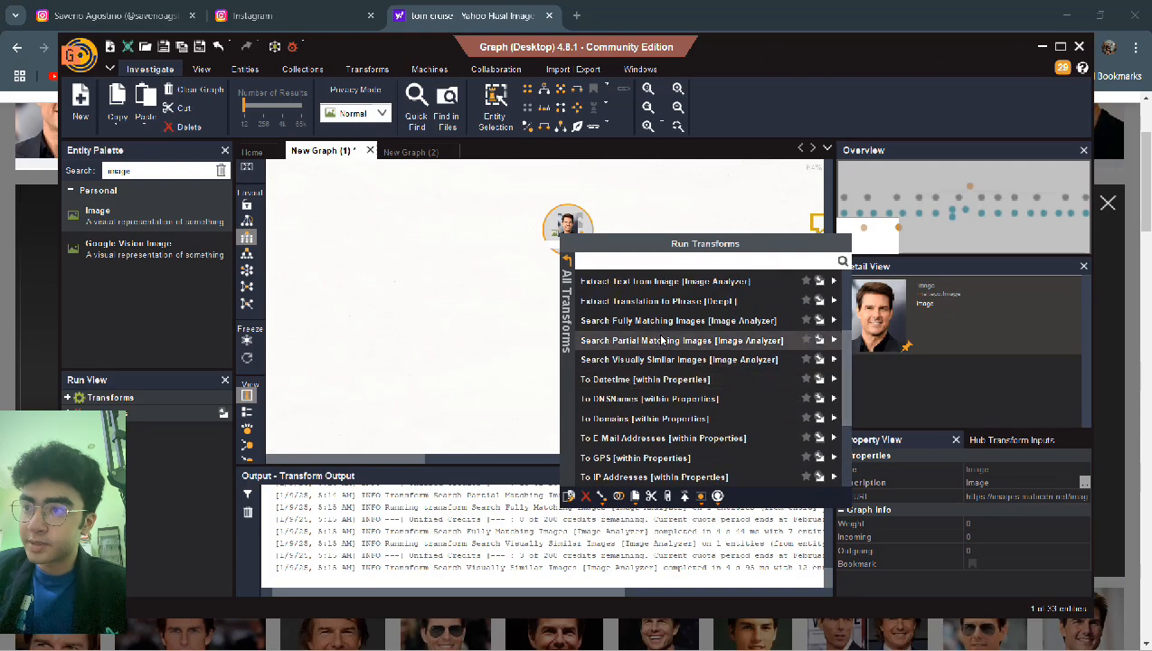
pyautogui.click(663, 330)
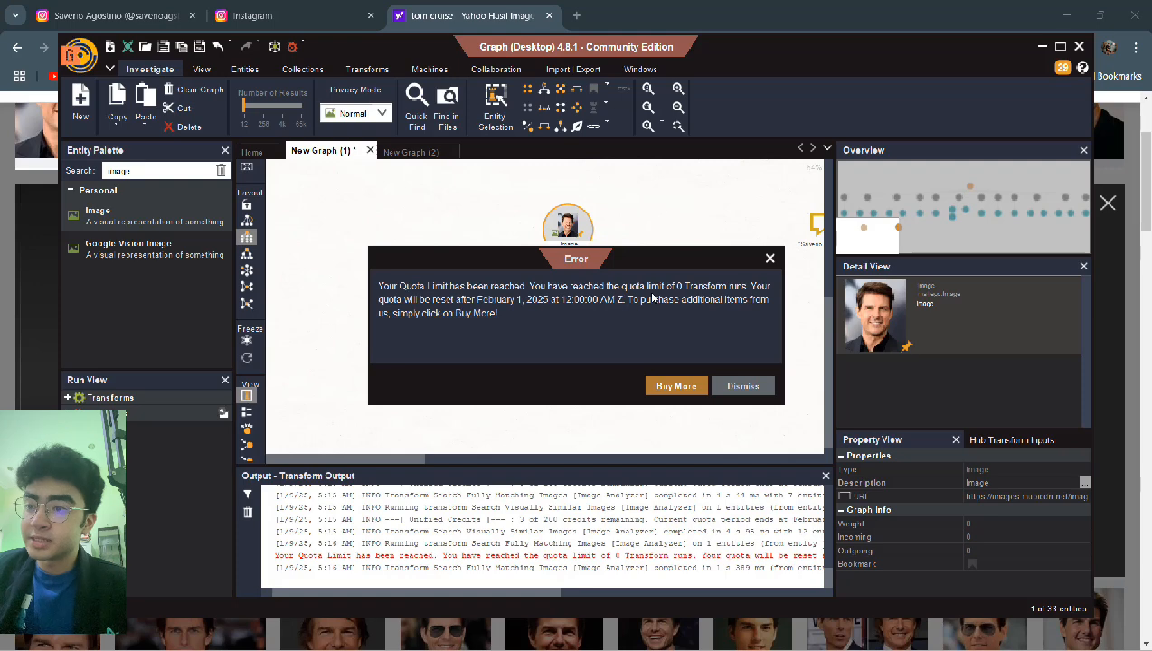
# - Dismiss the quota error, stop recording and advance to the TIPS & BEST PRACTICES slide
pyautogui.click(742, 386)
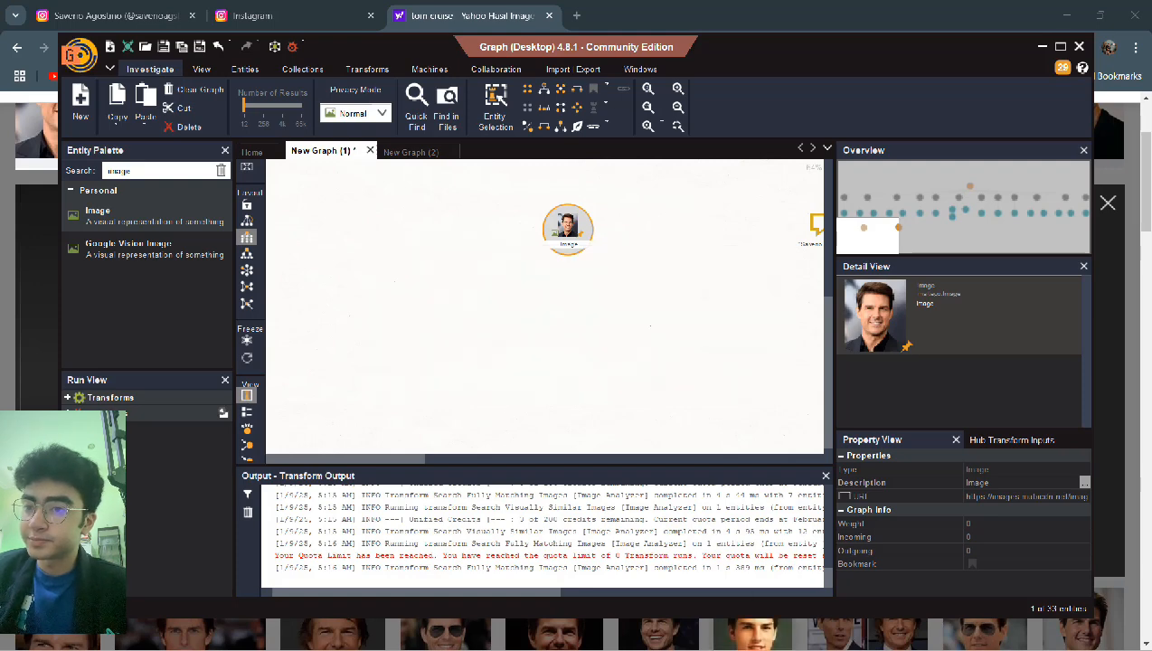
pyautogui.click(914, 633)
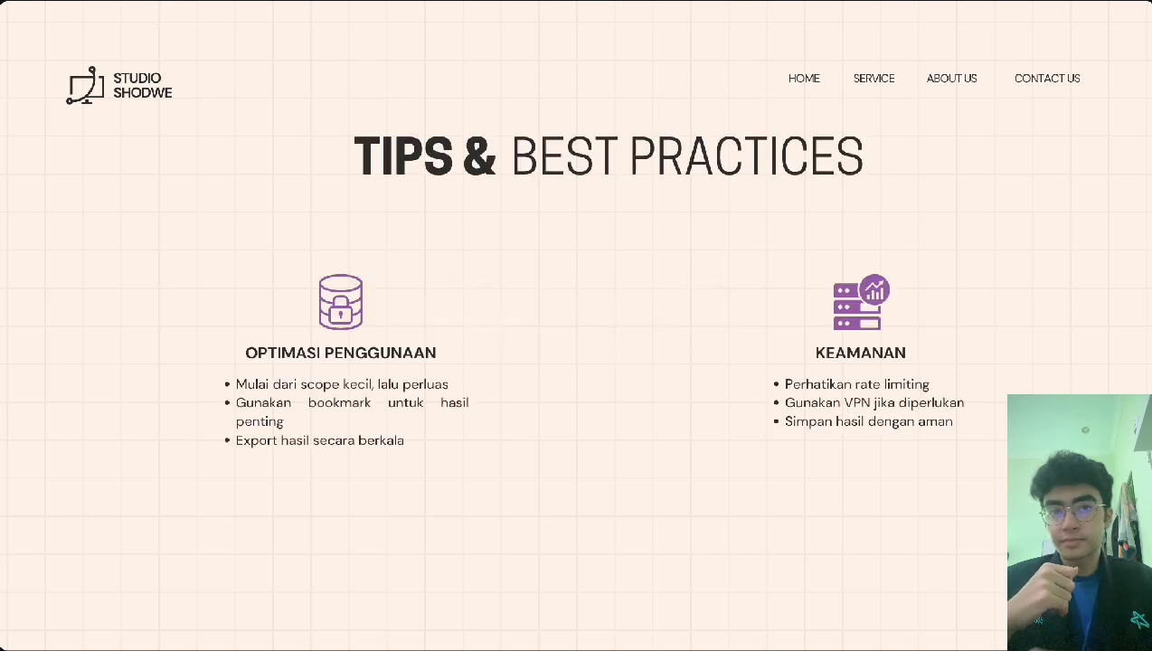
pyautogui.press('Right')
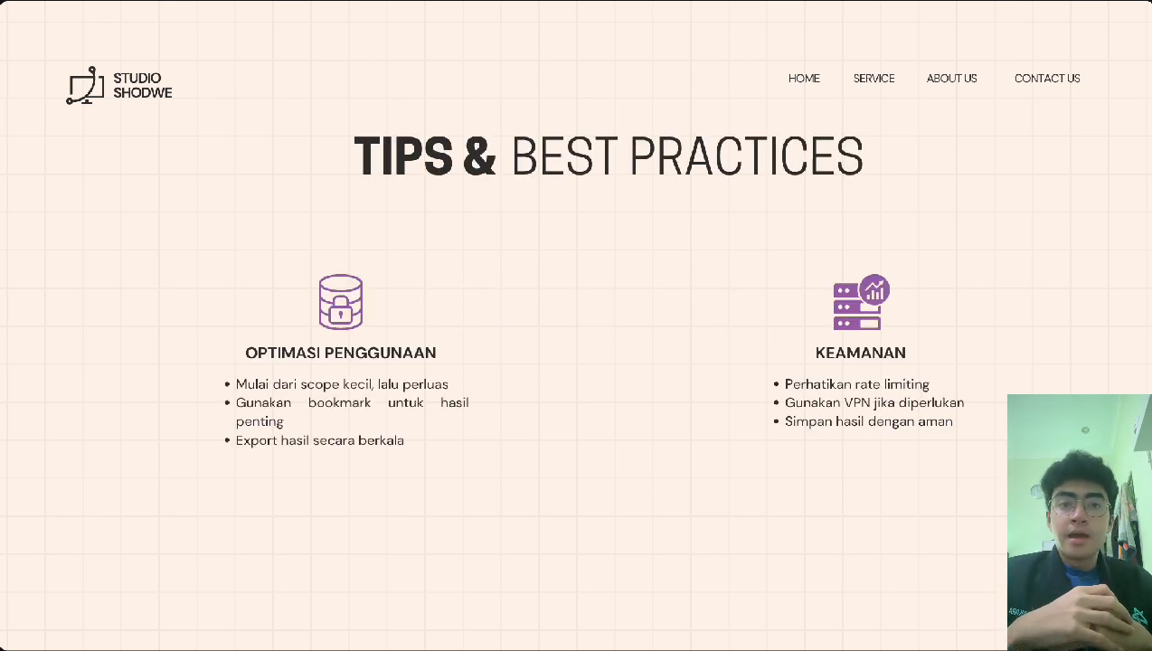